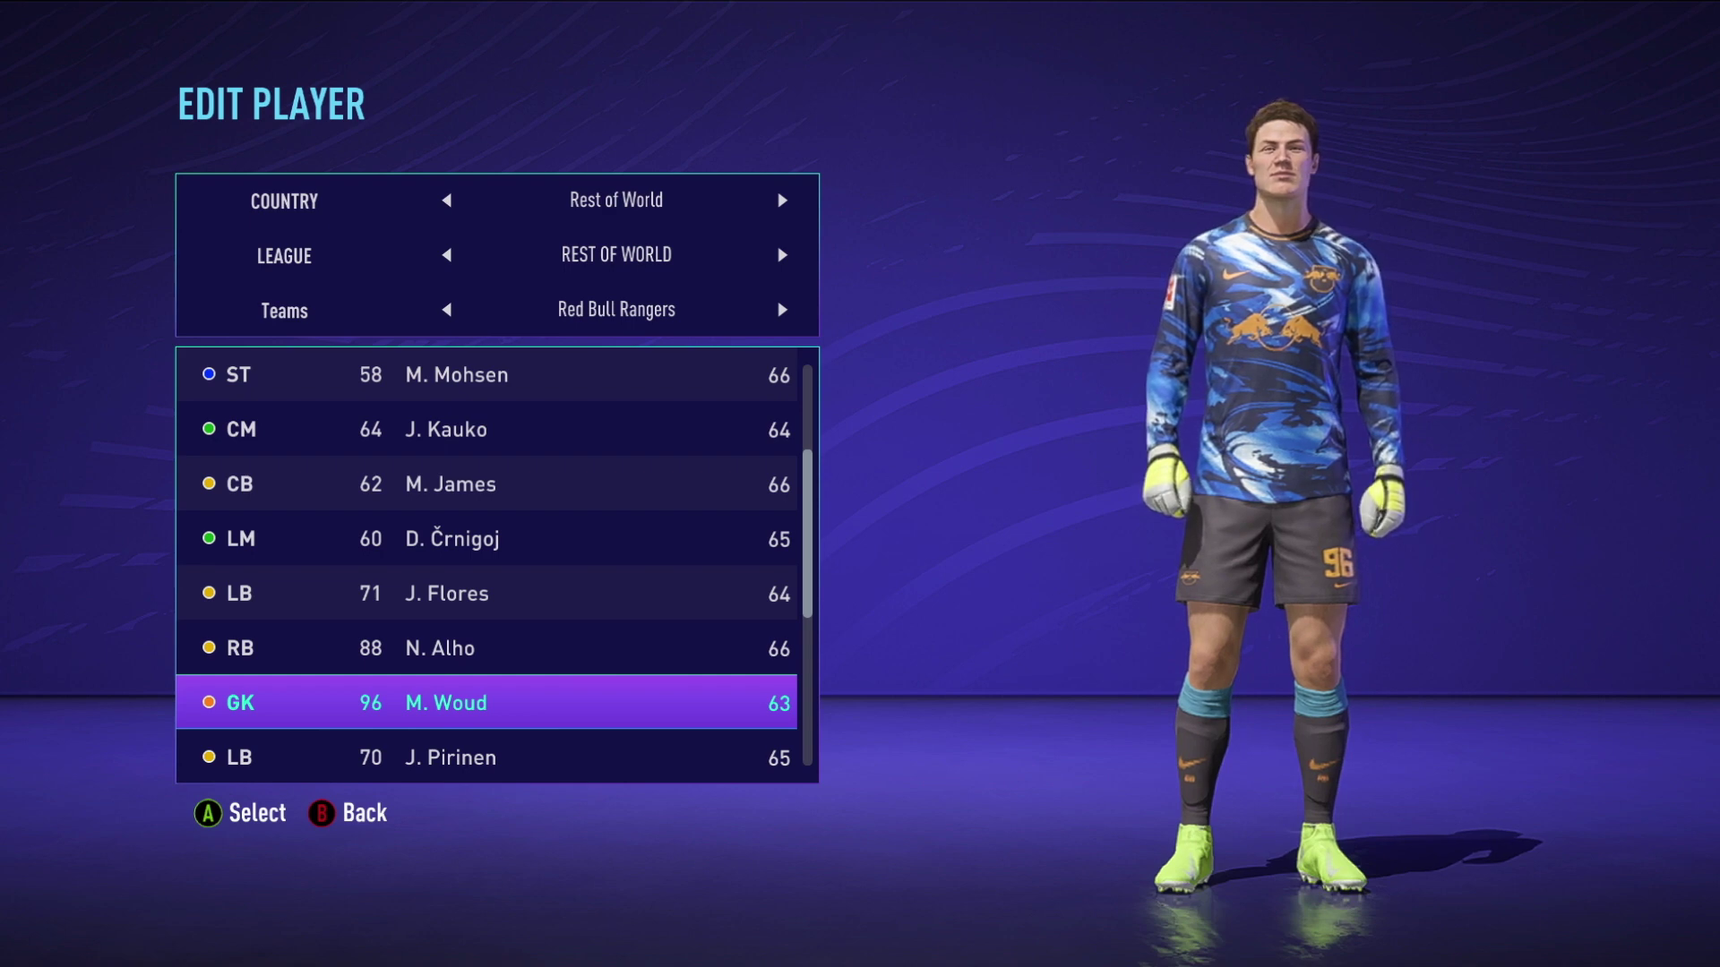
- View the edit page of the Red Bull Rangers goalkeeper wearing number 96 and return to the player list
{"action": "key", "text": "Return"}
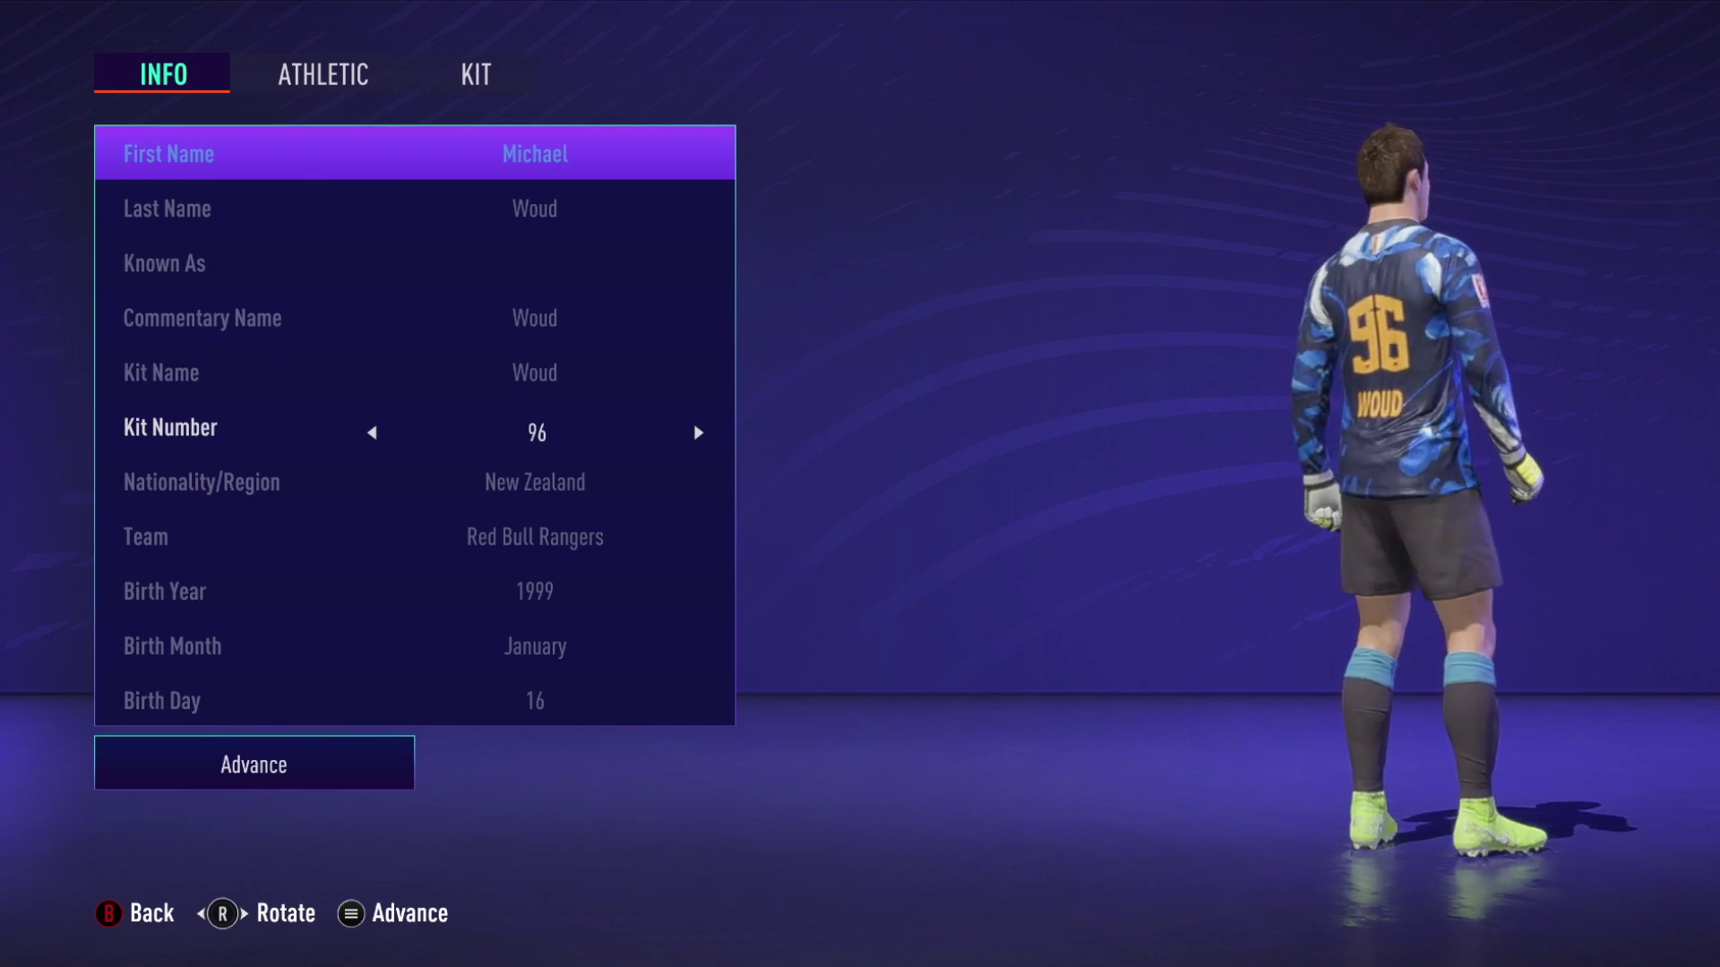
{"action": "key", "text": "Escape"}
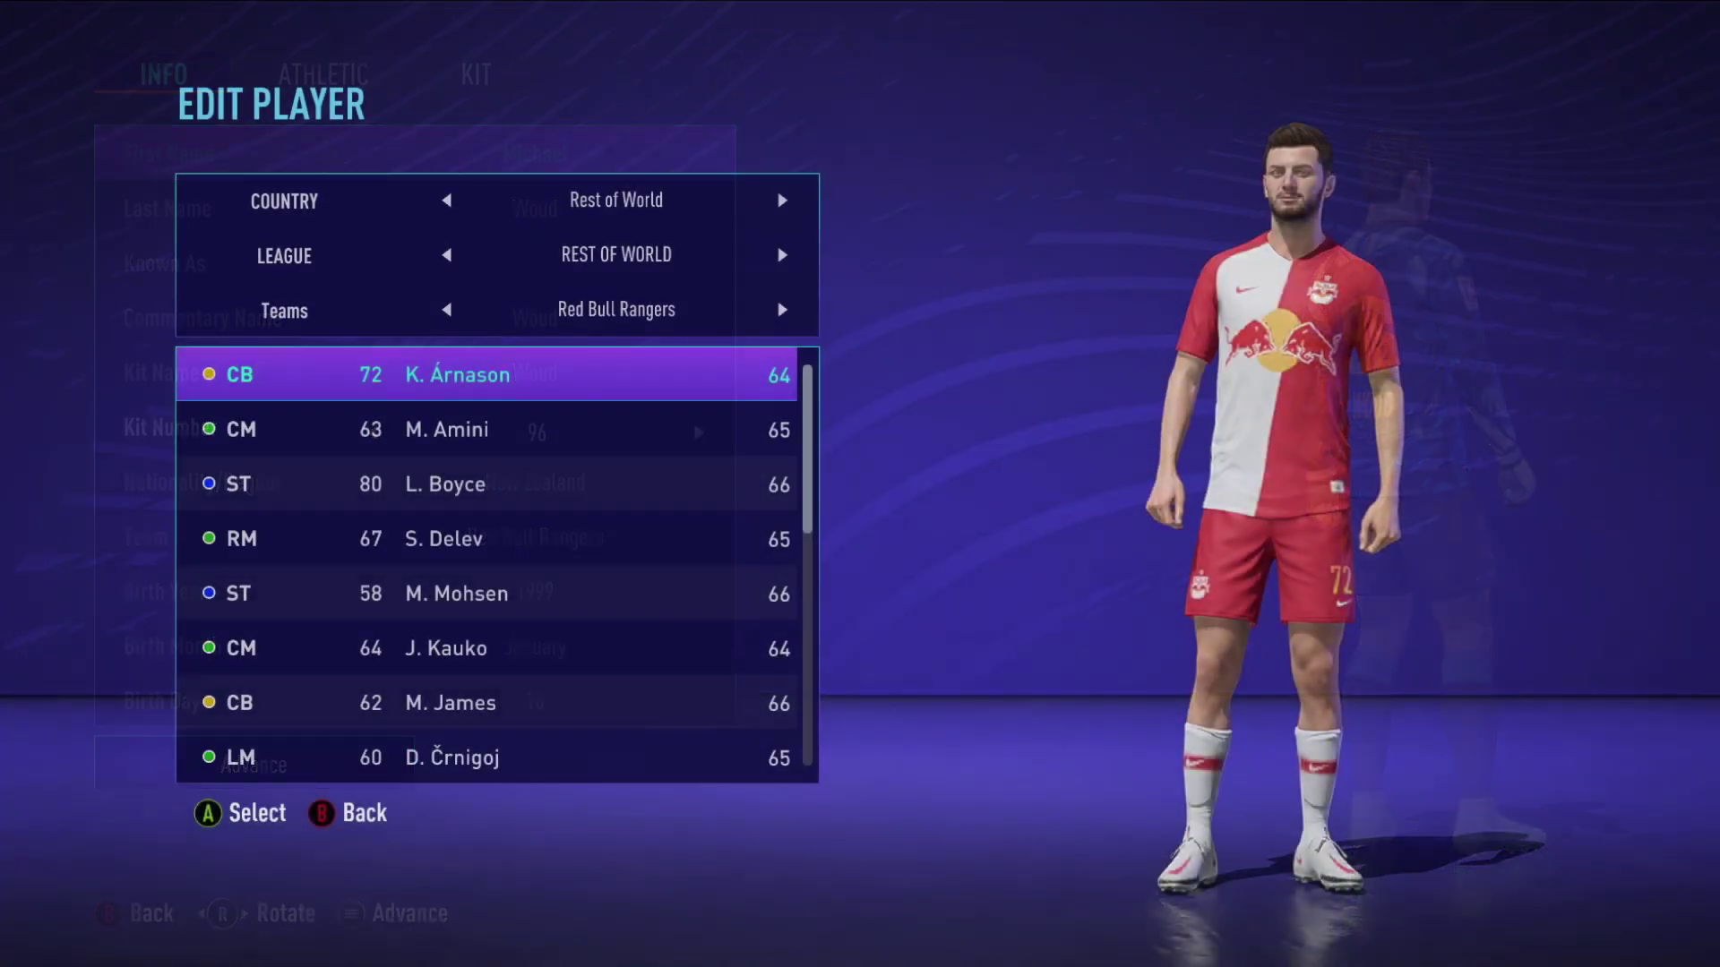
{"action": "key", "text": "Return"}
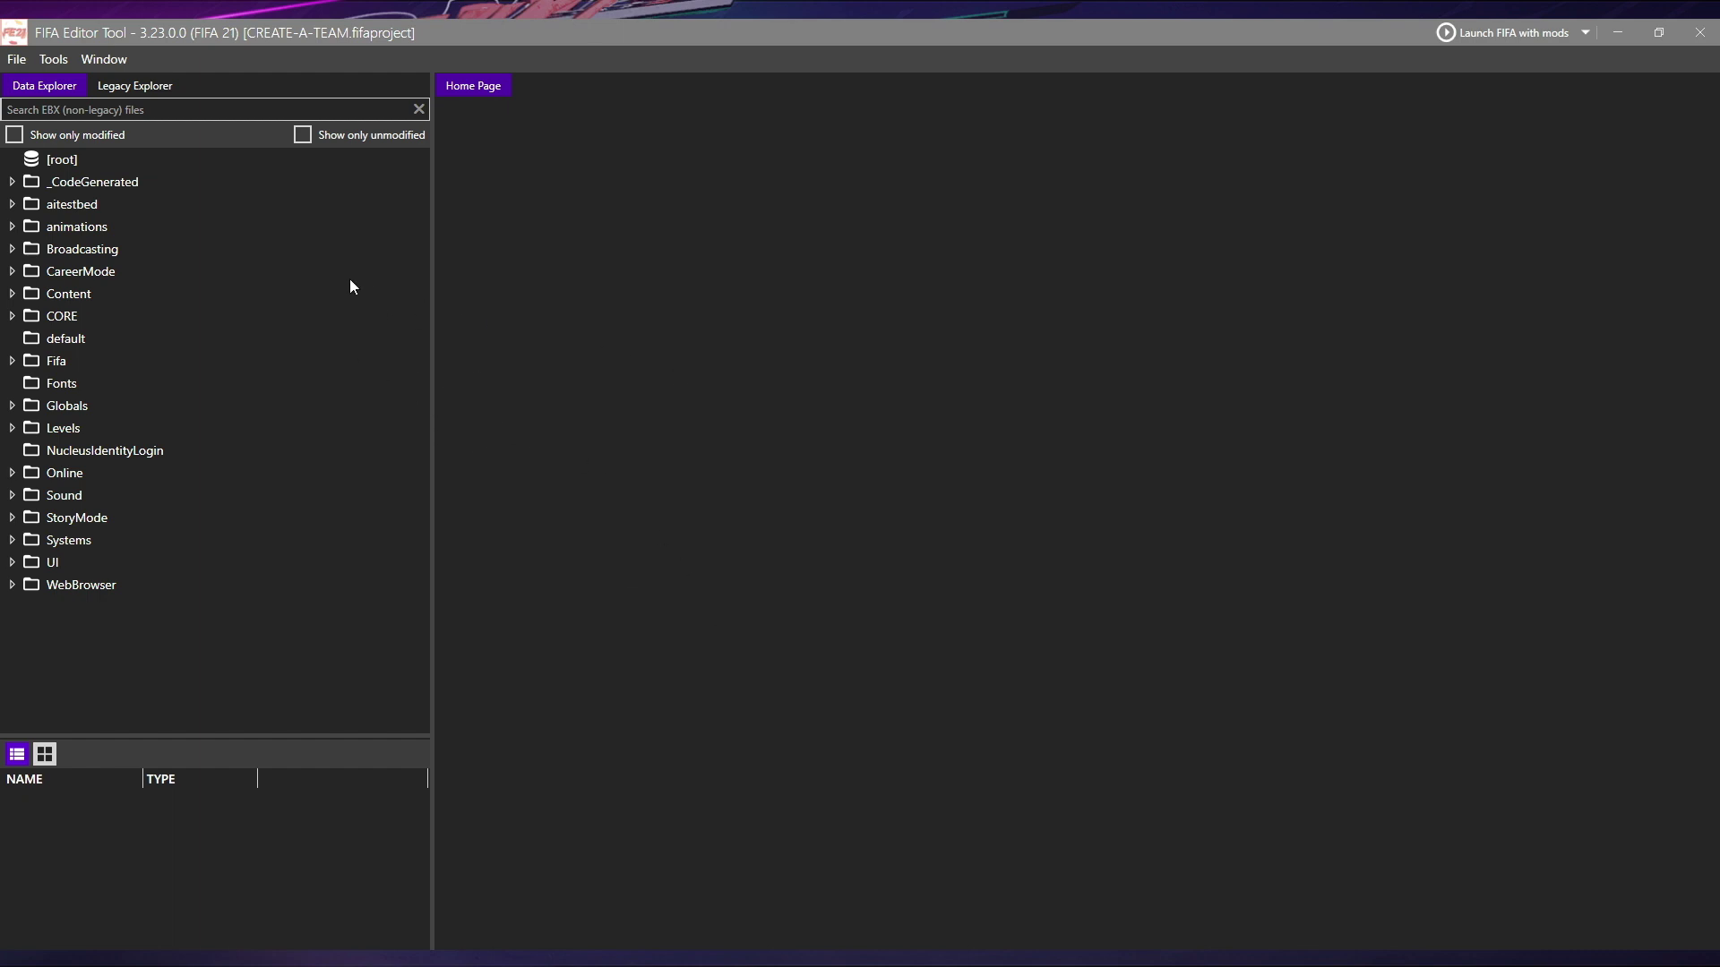
- Switch to FIFA Editor Tool, glance at the legacy files, and limit the EBX data assets to modified files only
{"action": "left_click", "coordinate": [643, 373]}
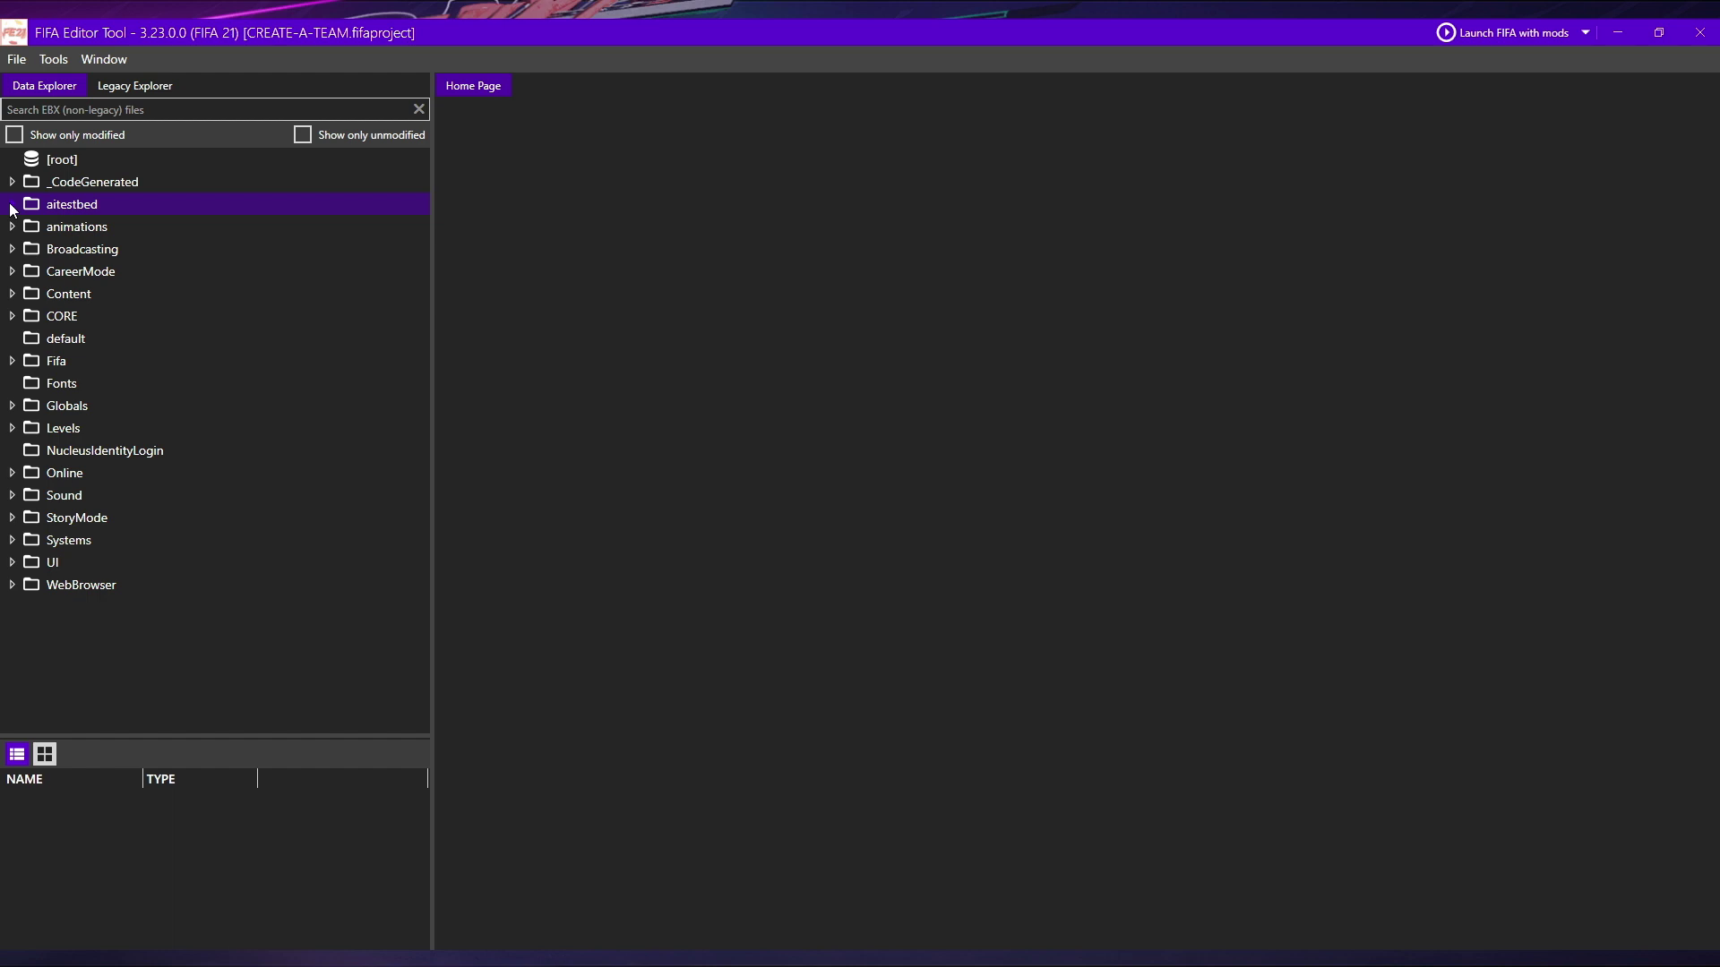
{"action": "left_click", "coordinate": [141, 88]}
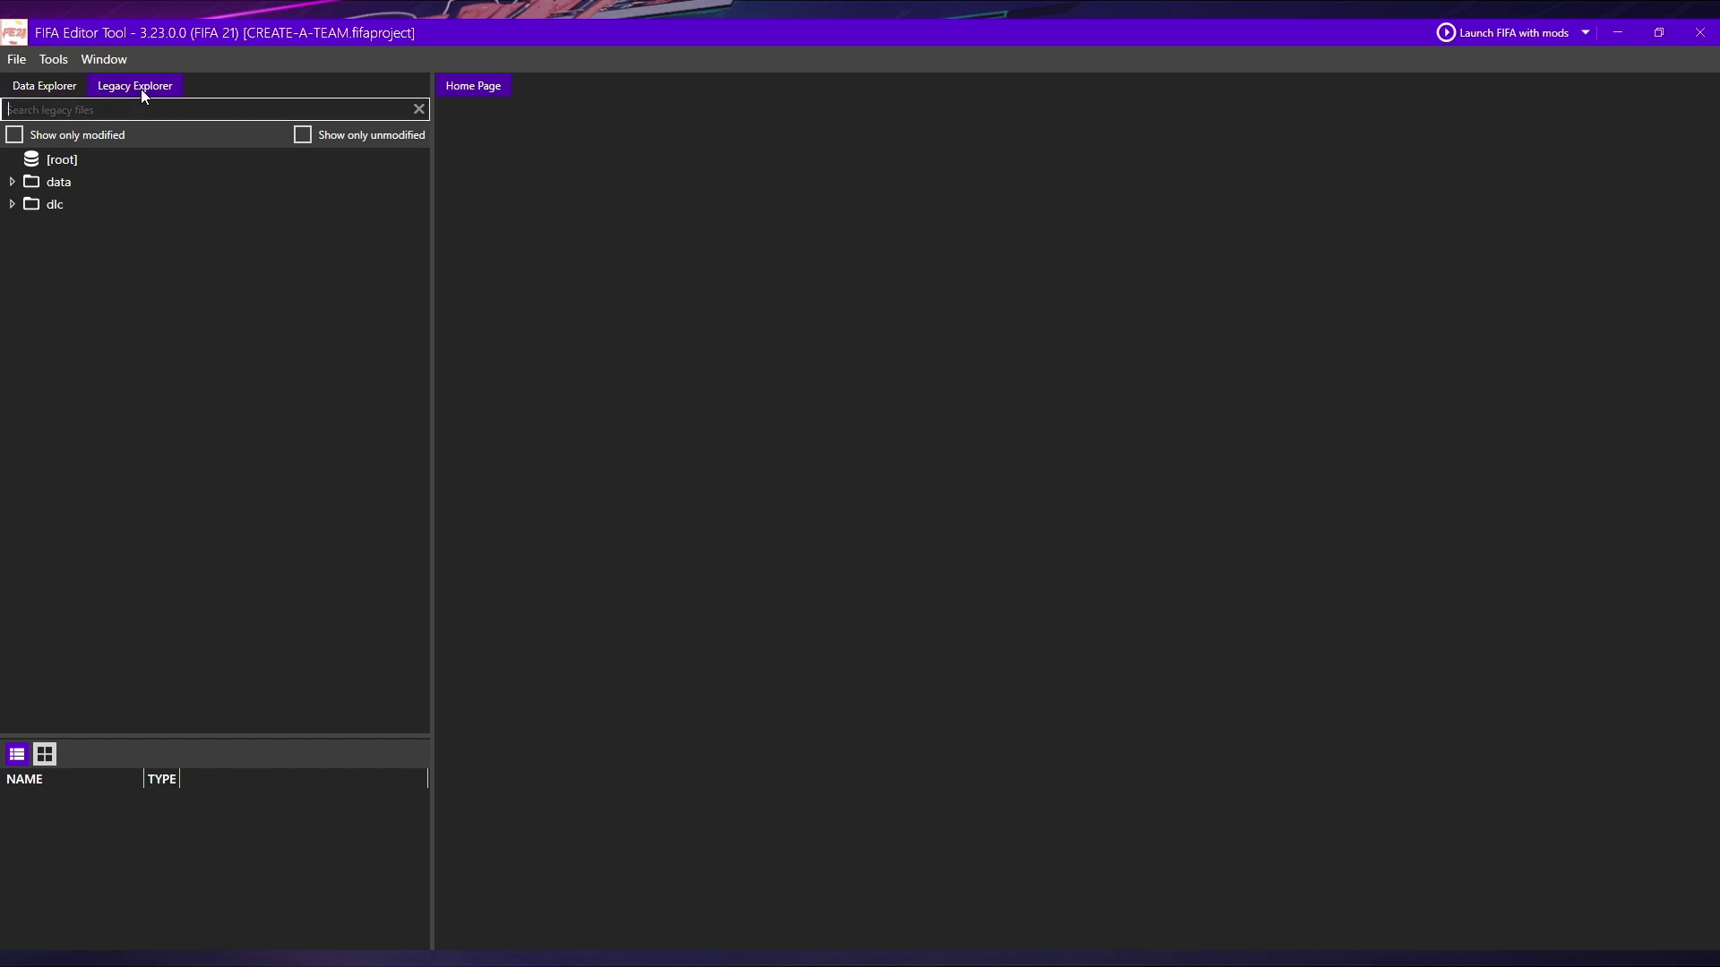
{"action": "left_click", "coordinate": [75, 87]}
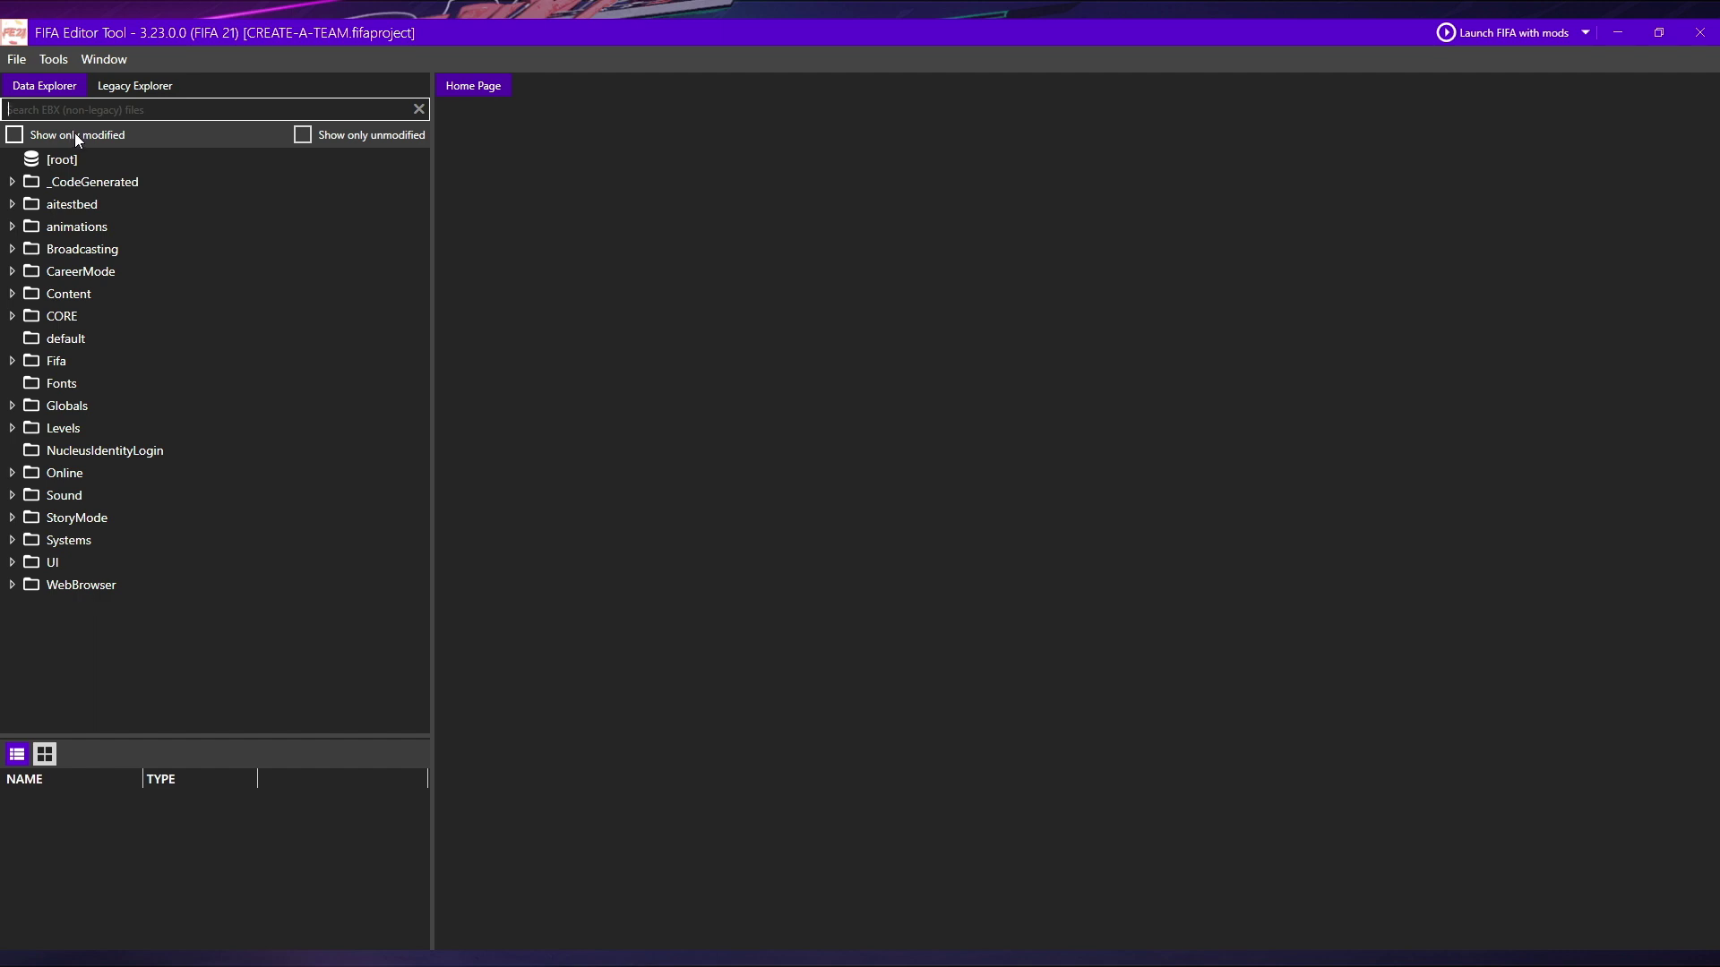
{"action": "left_click", "coordinate": [63, 161]}
{"action": "left_click", "coordinate": [16, 137]}
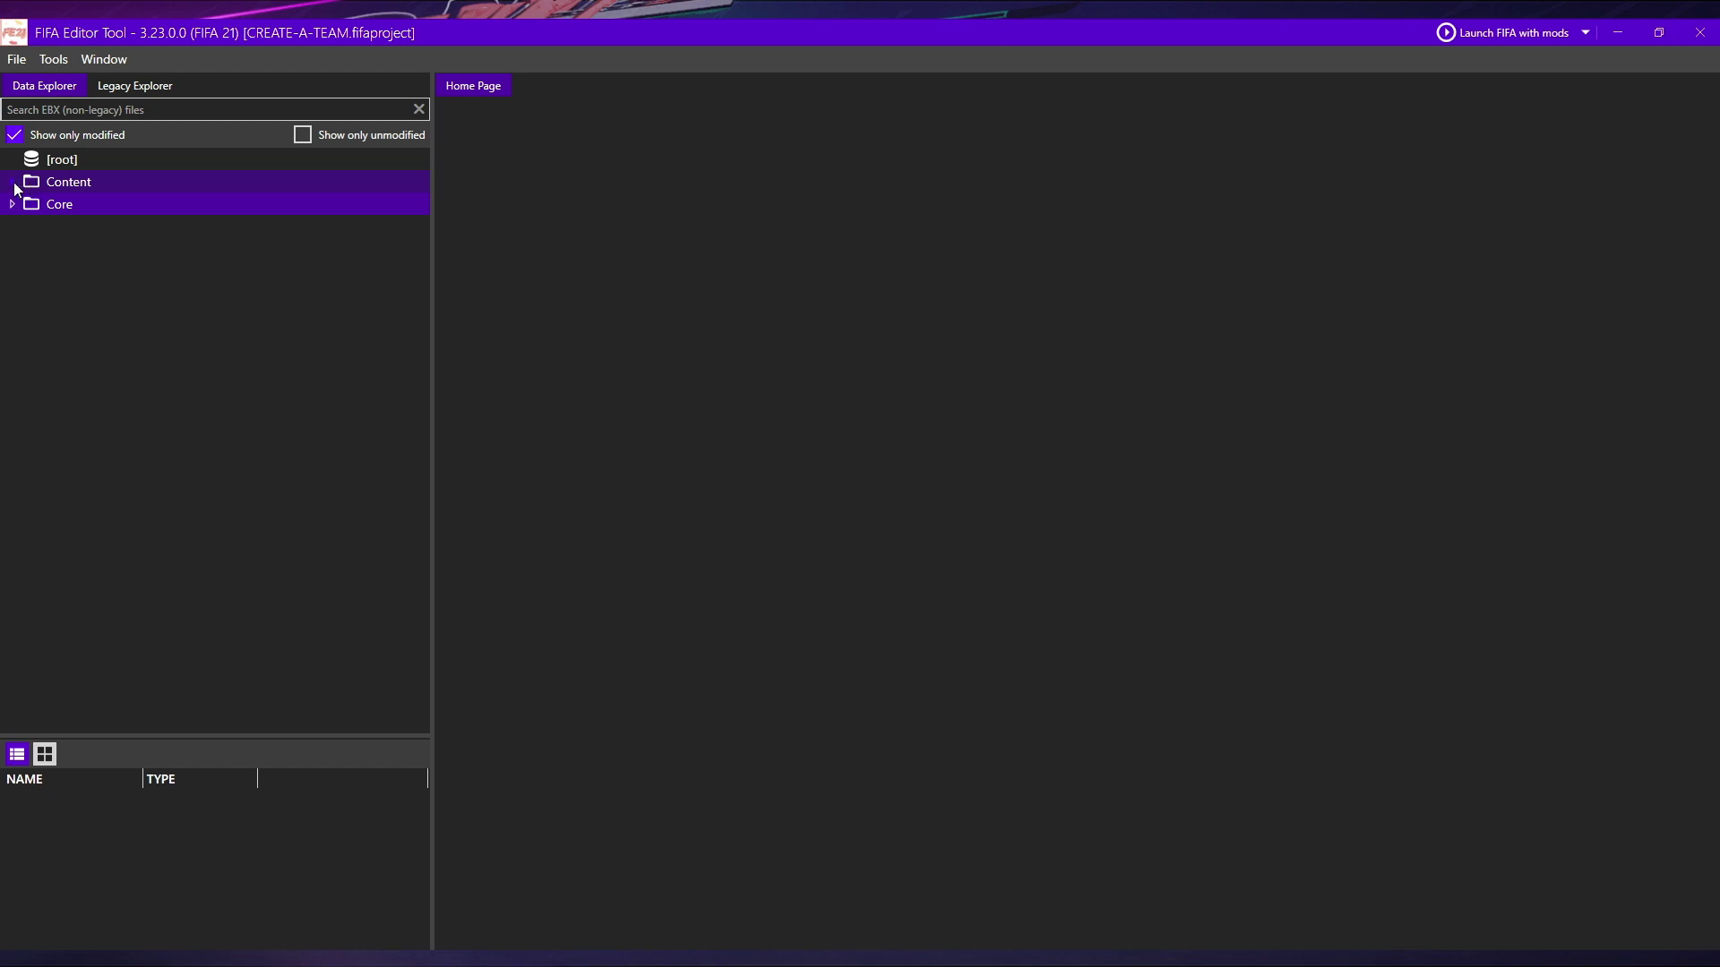
- Expand the modified Content folders down to the fut_totw_113296 kit folders and the Worlds banner and flag texture folders
{"action": "left_click", "coordinate": [13, 183]}
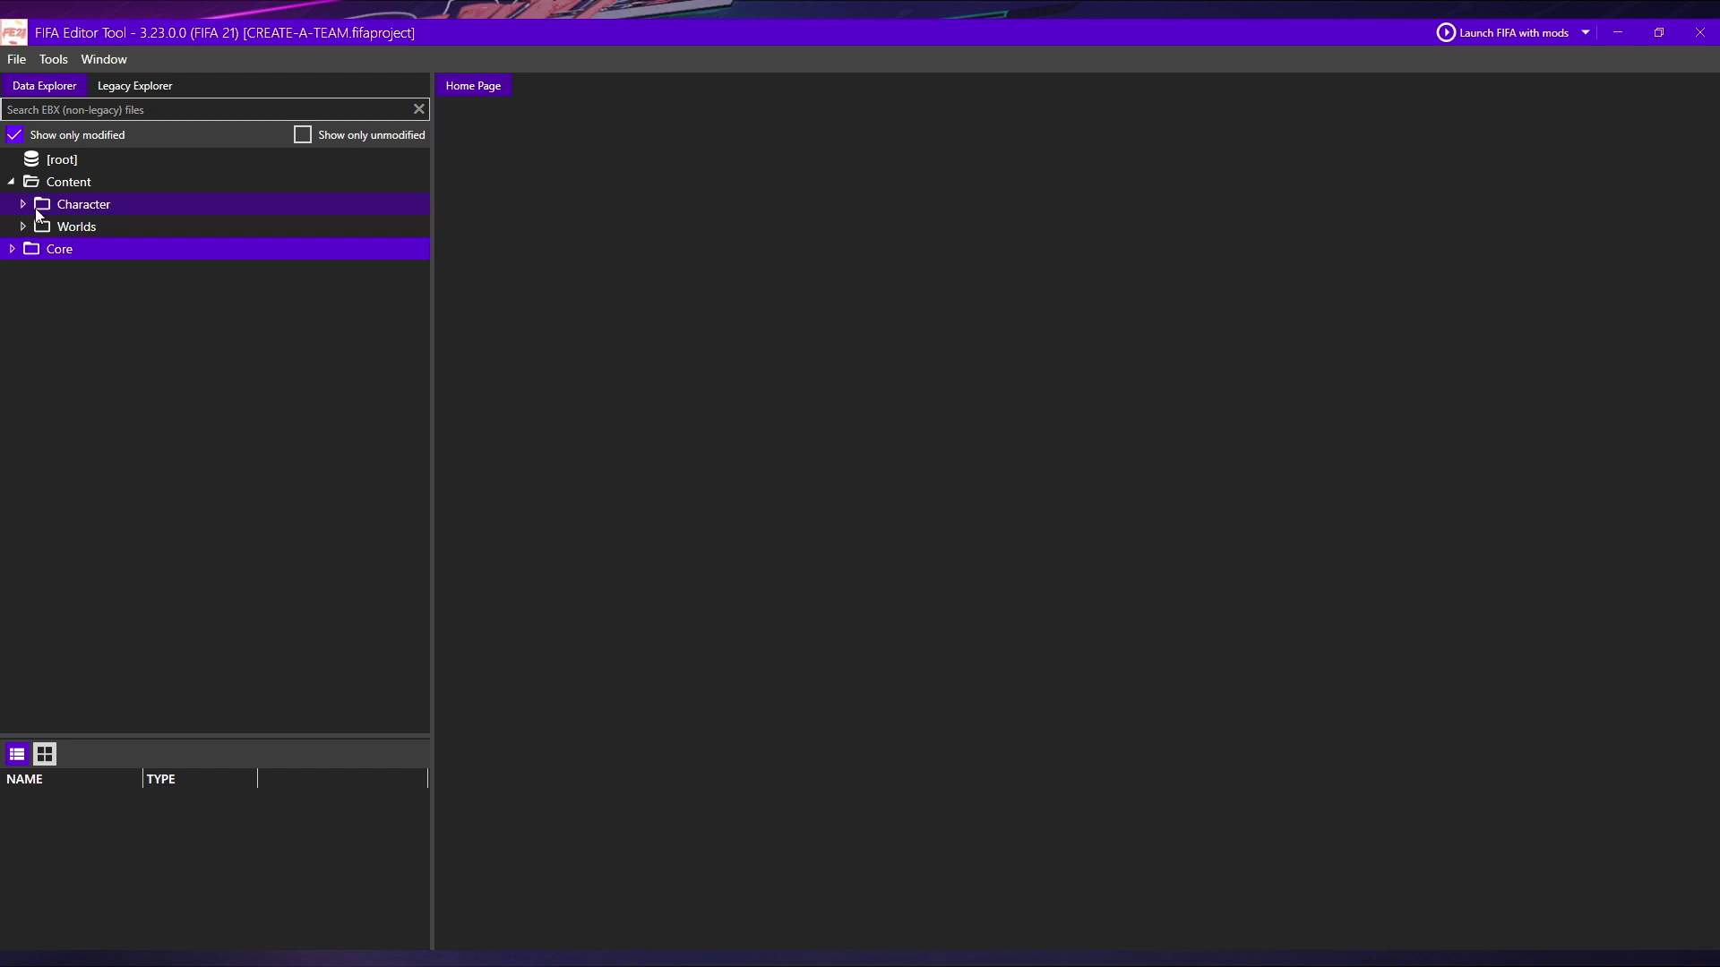
{"action": "left_click", "coordinate": [22, 204]}
{"action": "left_click", "coordinate": [33, 226]}
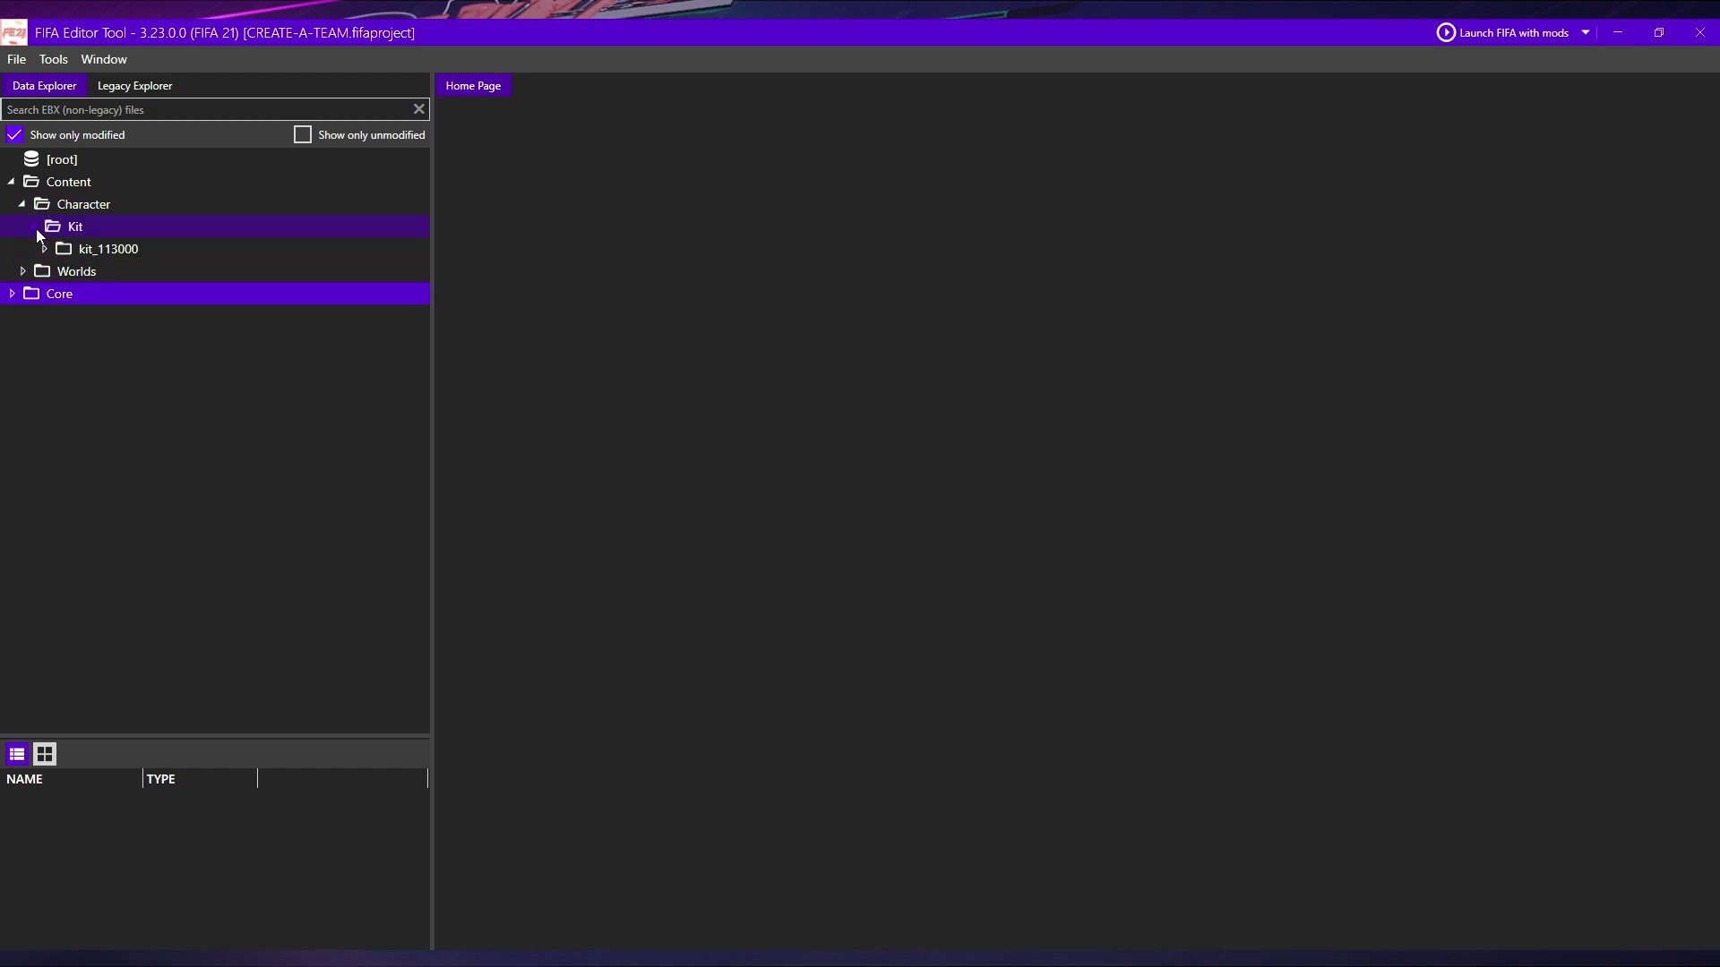
{"action": "left_click", "coordinate": [44, 249]}
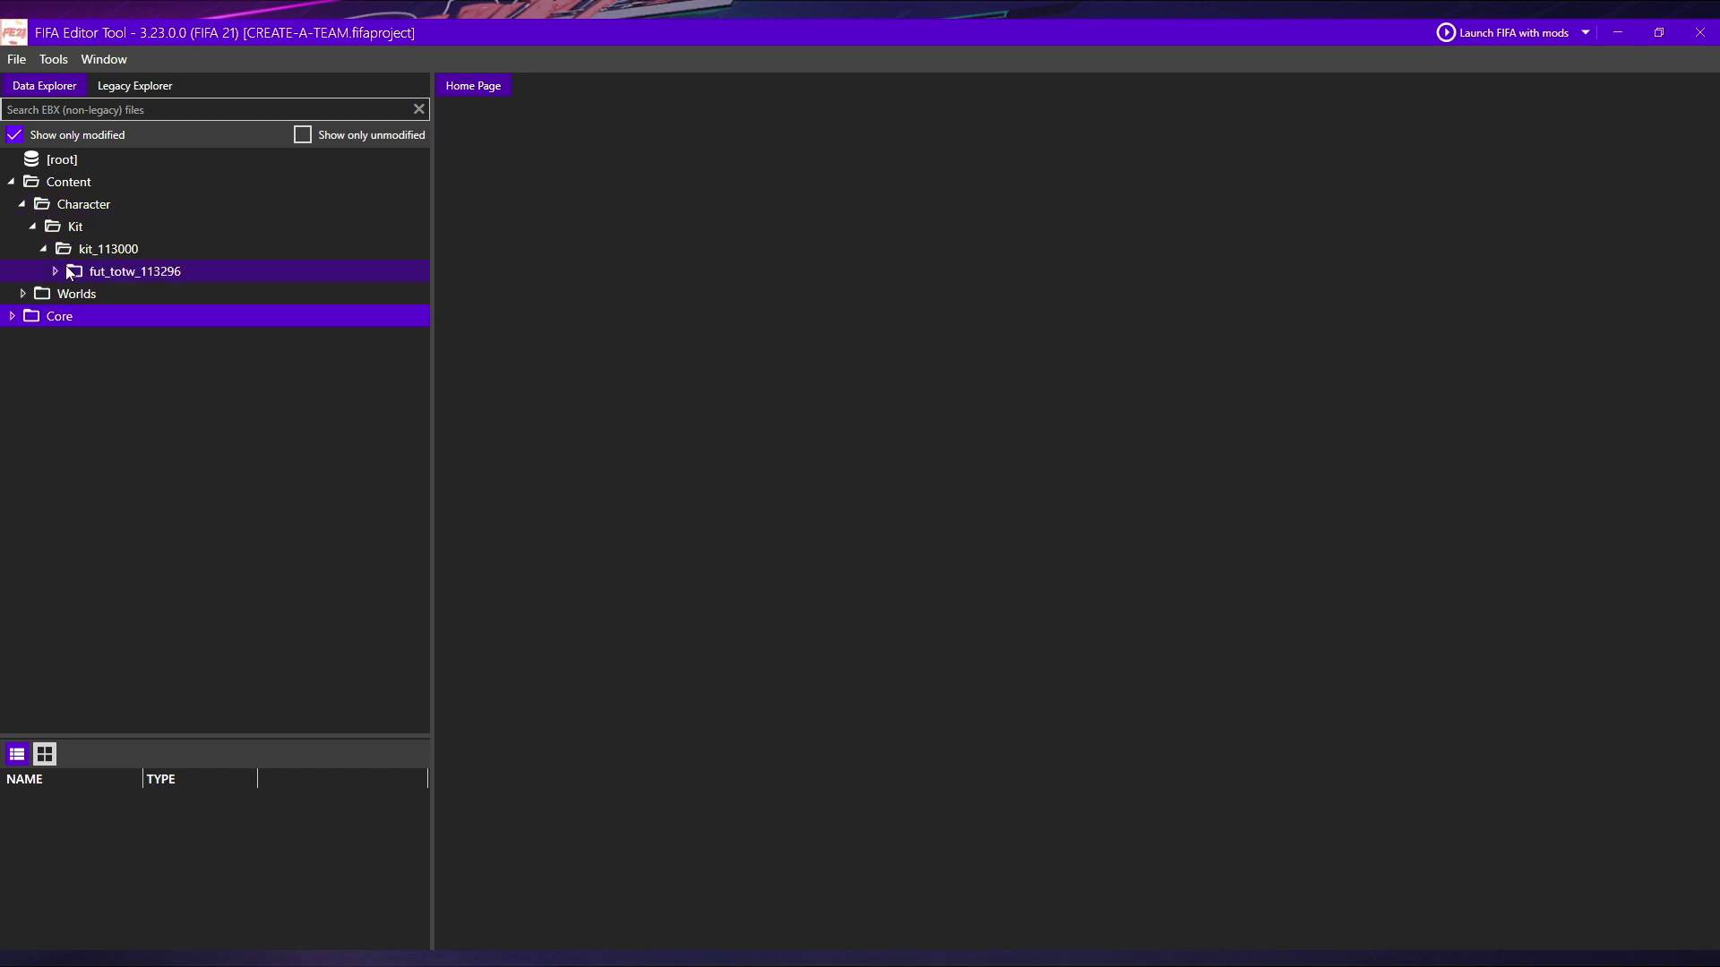
{"action": "left_click", "coordinate": [56, 271]}
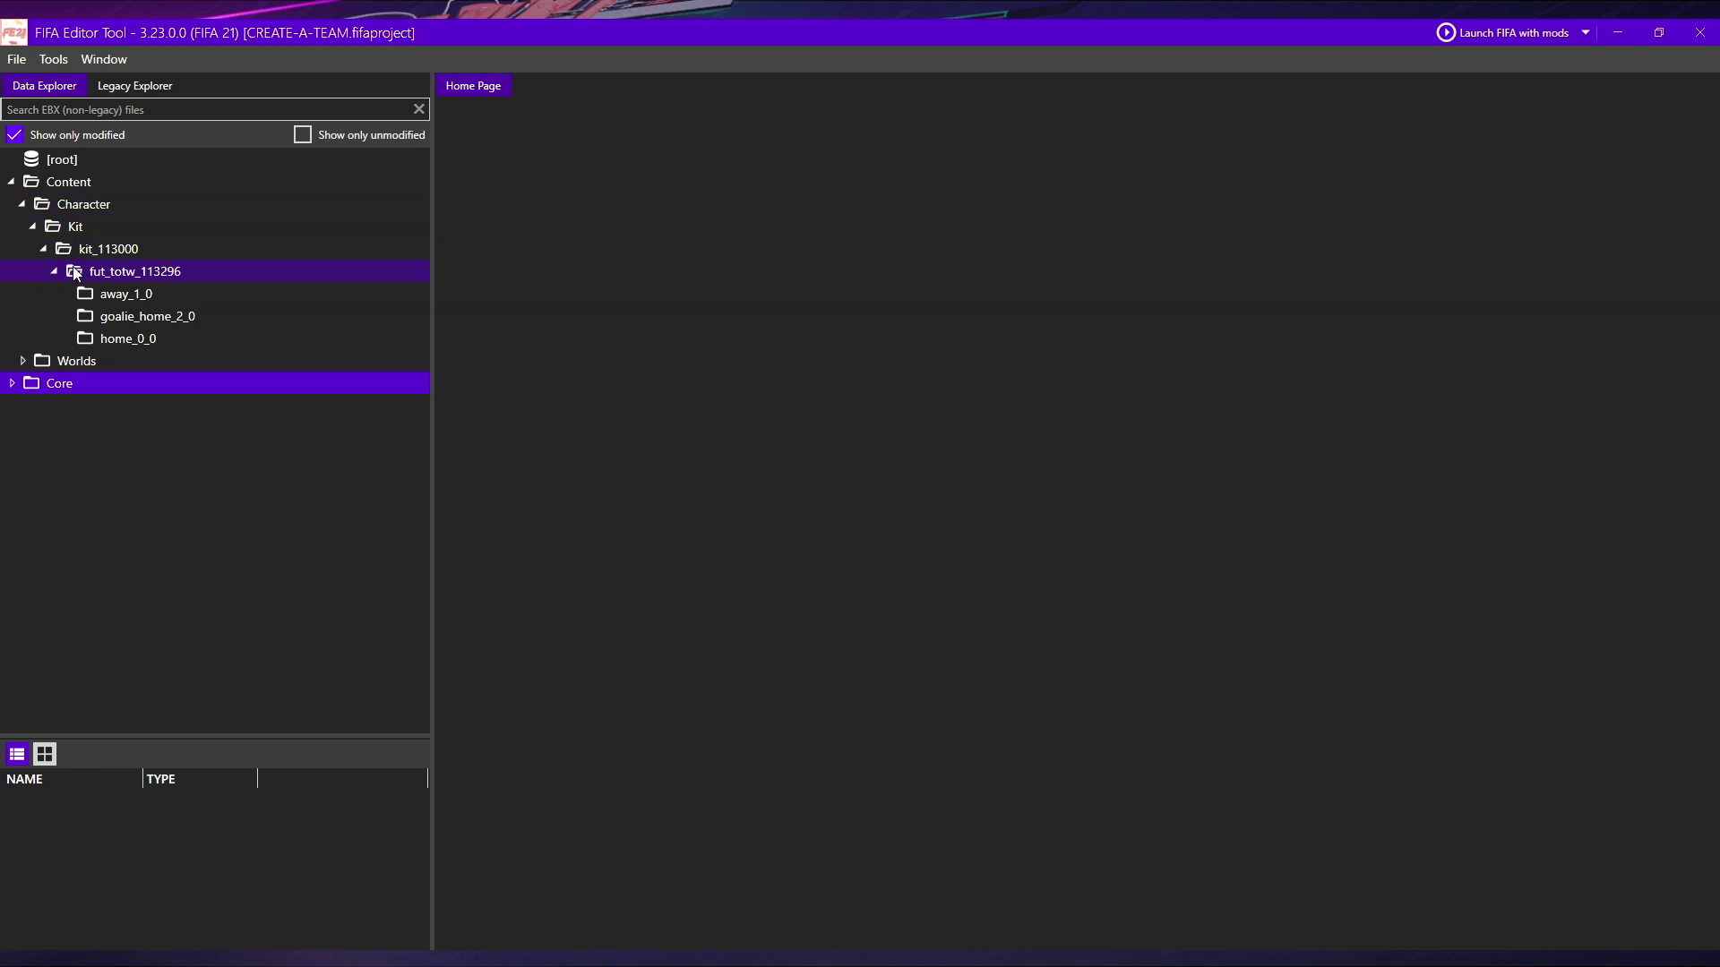
{"action": "left_click", "coordinate": [23, 361]}
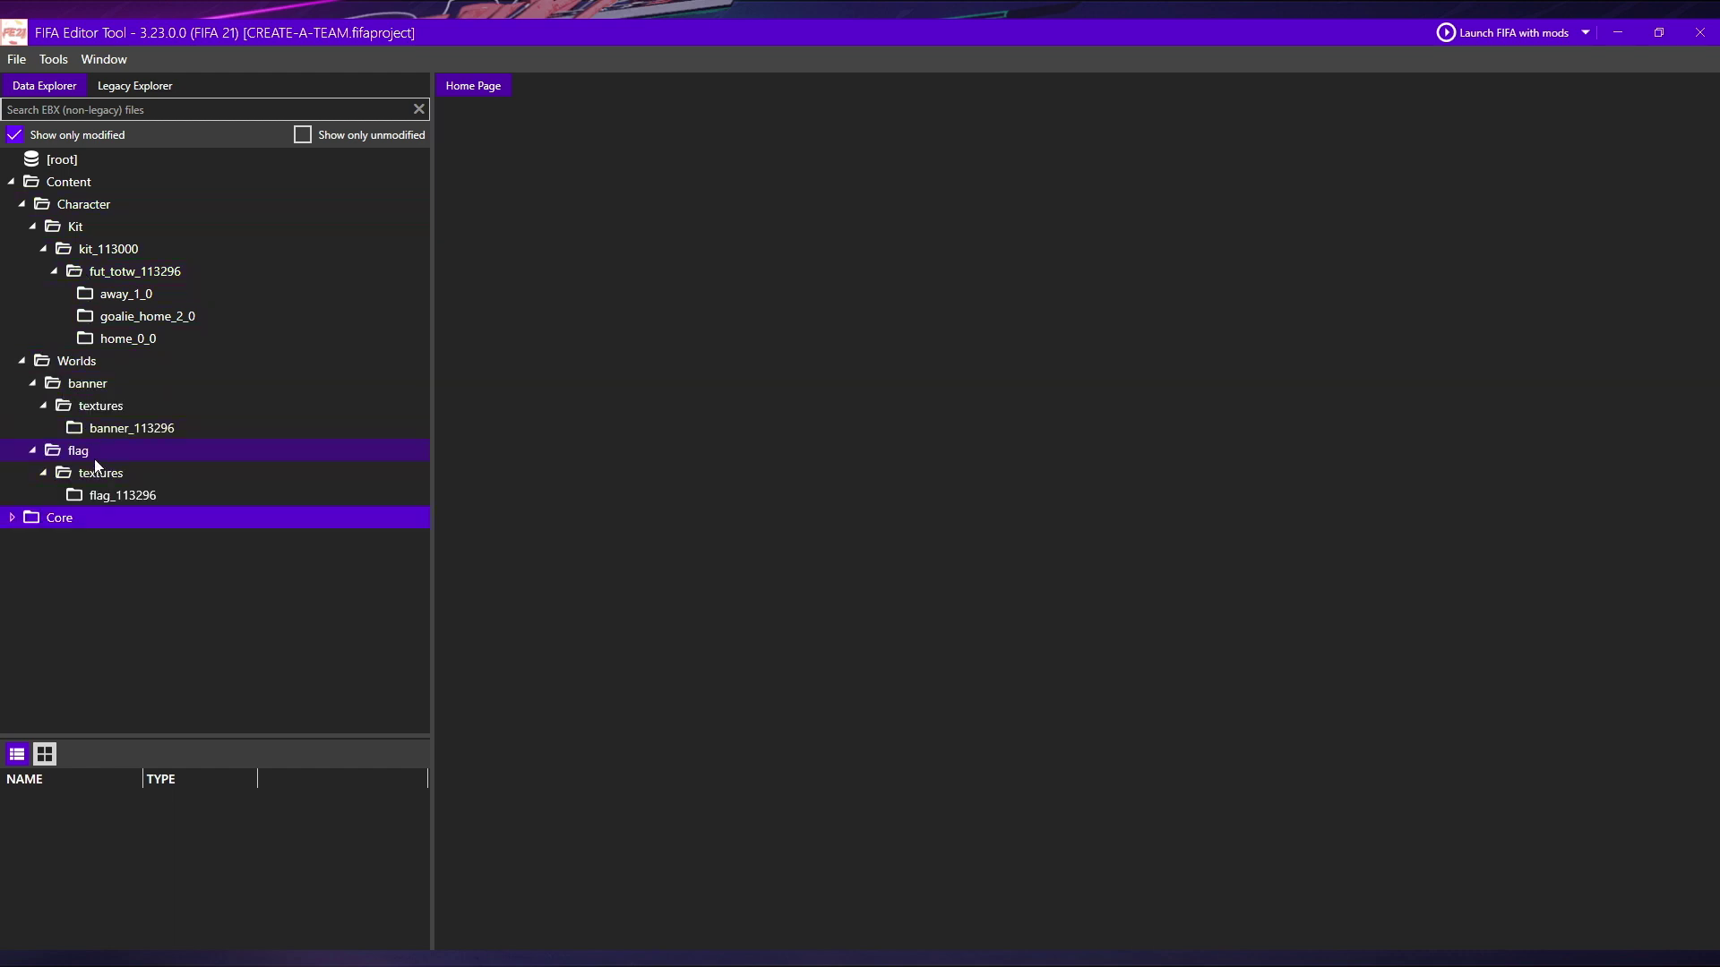
- List the assets of the away_1_0 kit folder and widen the name column to fit the full file names
{"action": "left_click", "coordinate": [112, 296]}
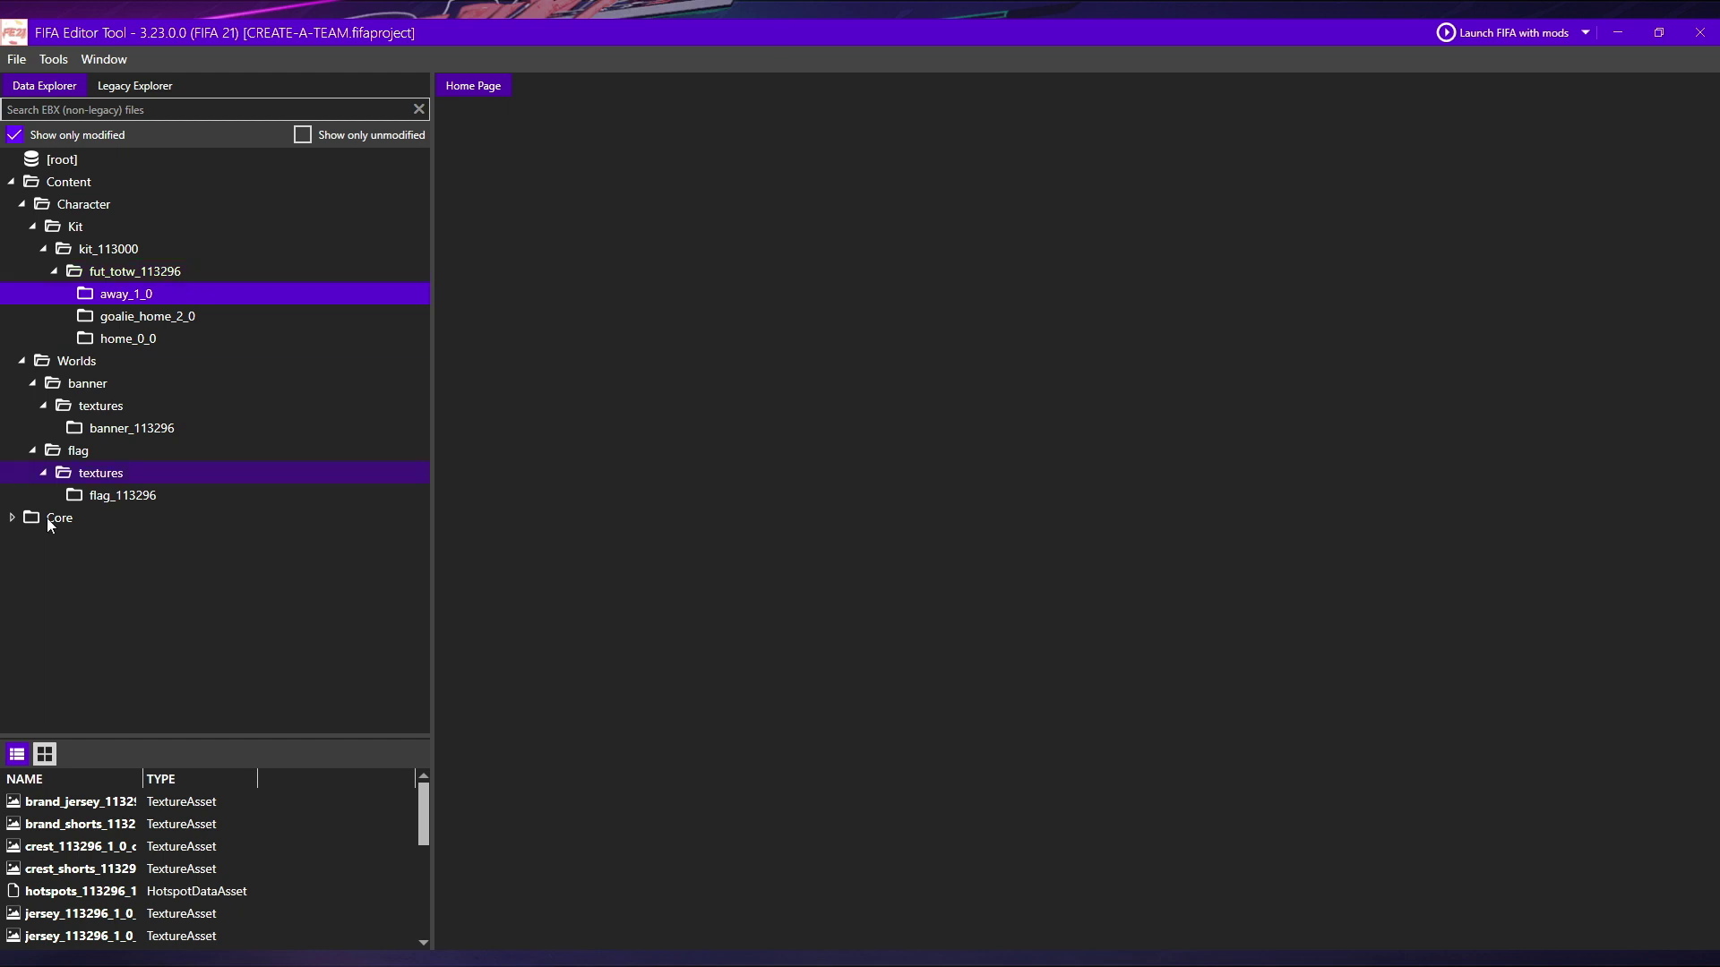
{"action": "scroll", "coordinate": [120, 867], "scroll_direction": "down", "scroll_amount": 5}
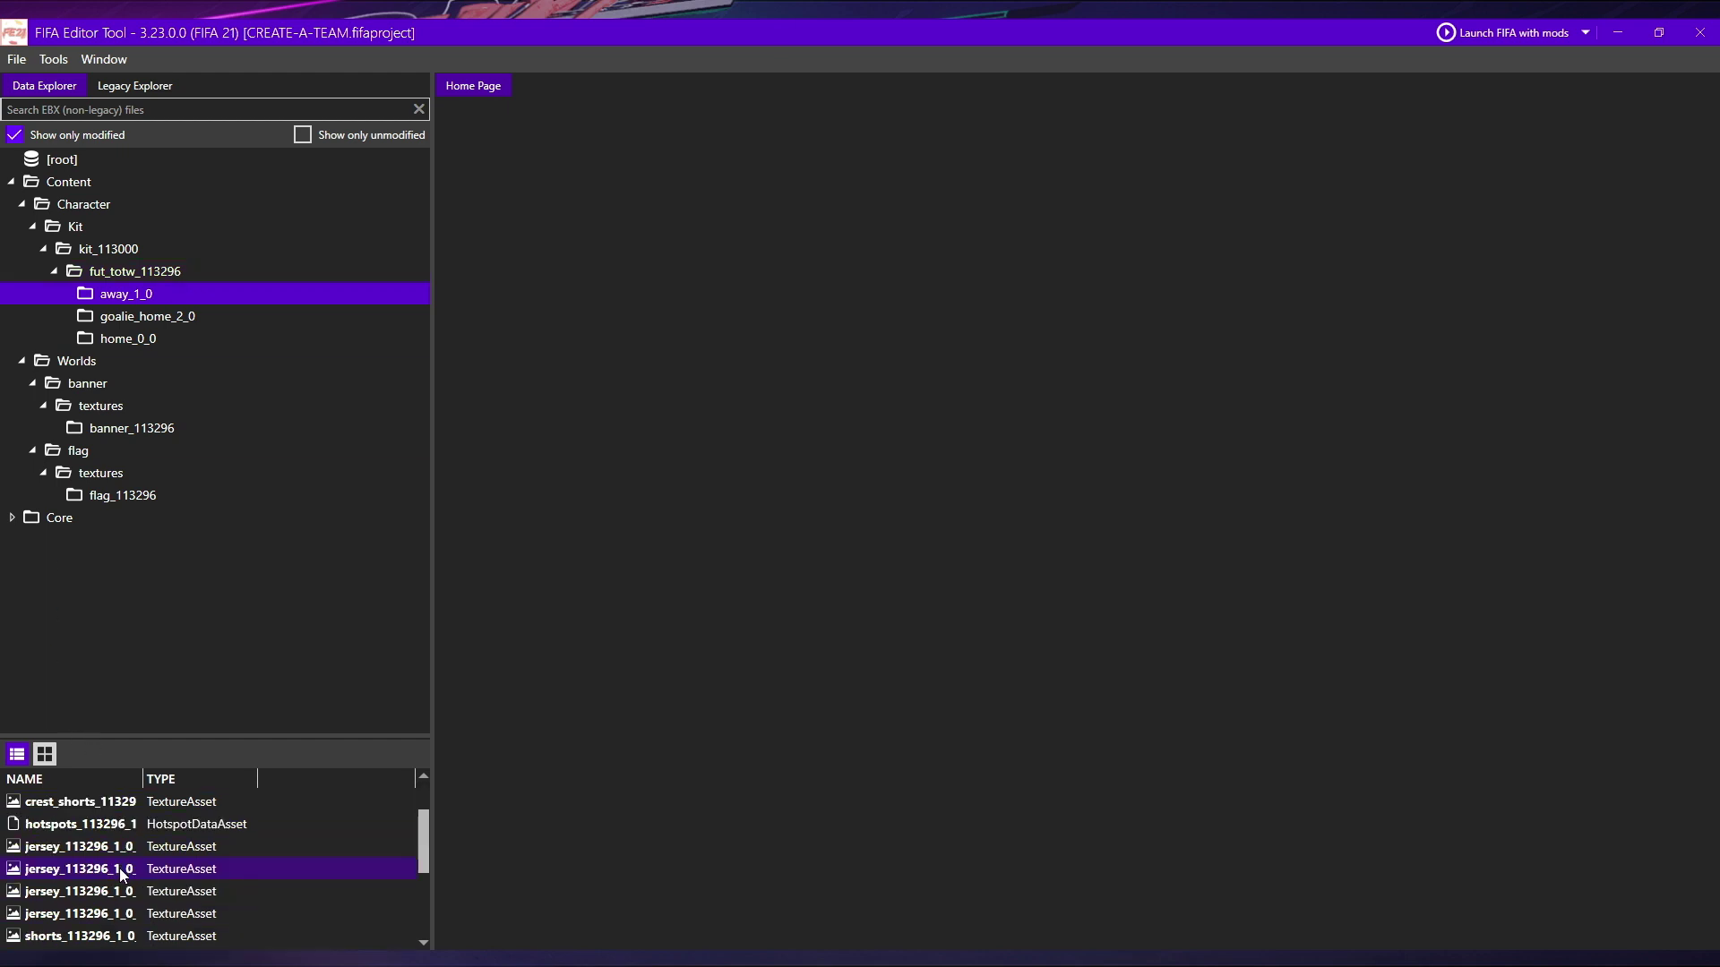
{"action": "scroll", "coordinate": [121, 873], "scroll_direction": "up", "scroll_amount": 5}
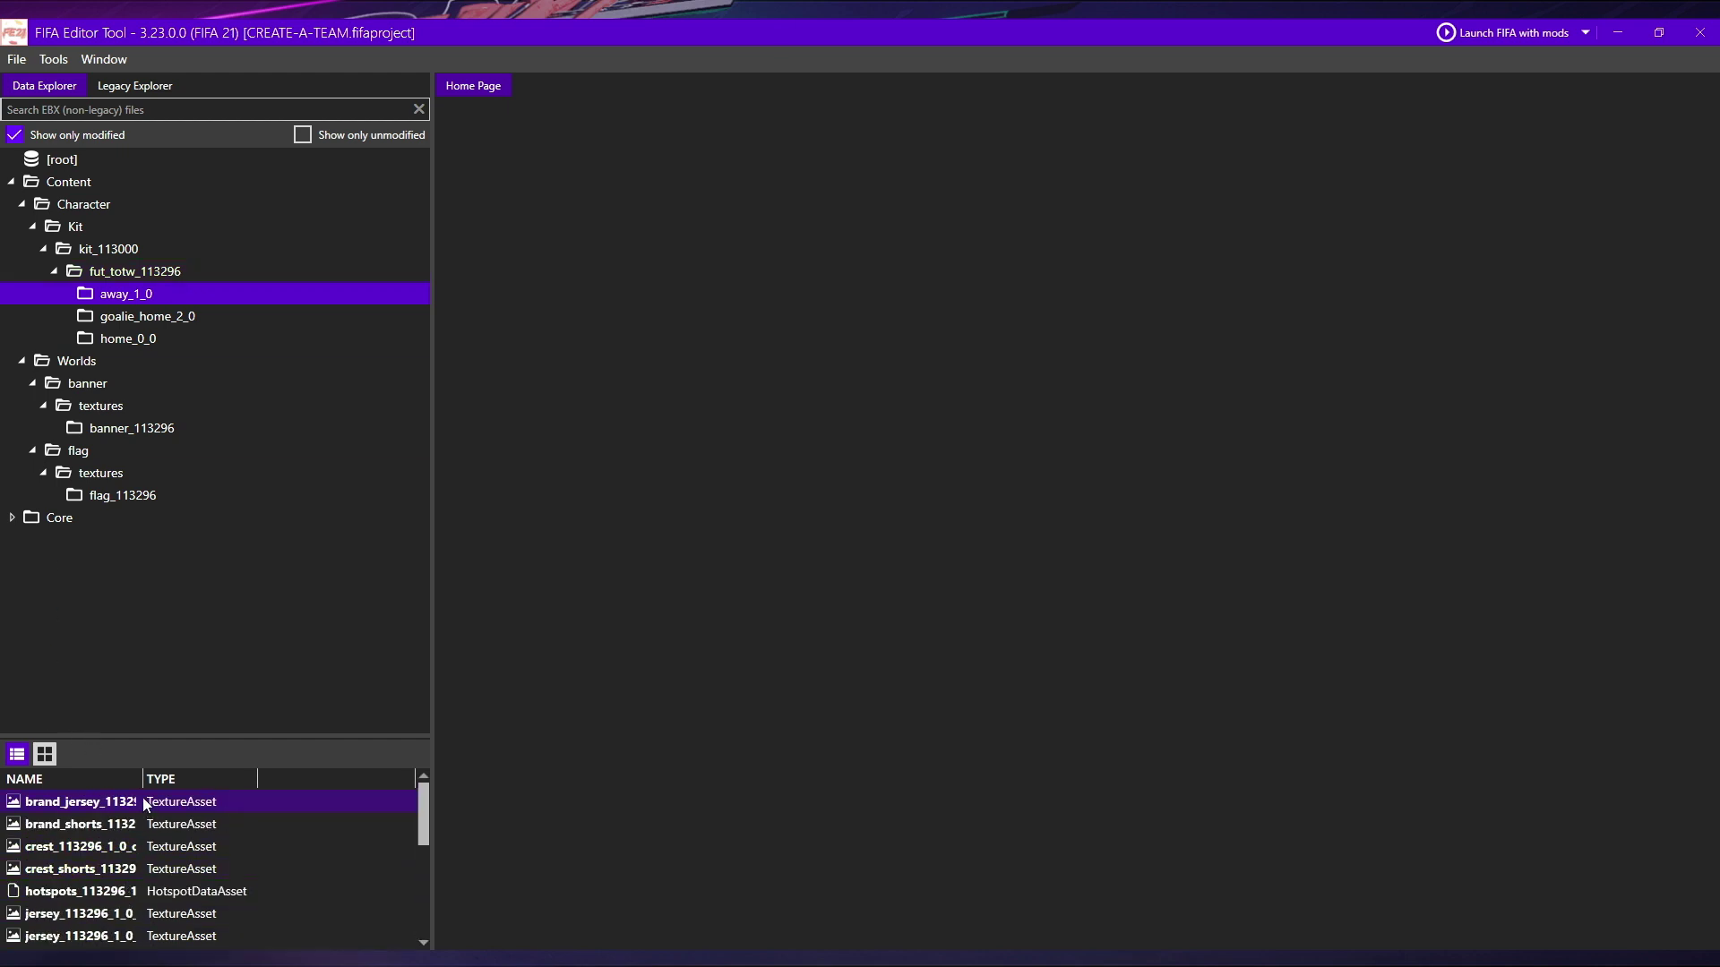
{"action": "left_click_drag", "start_coordinate": [143, 777], "coordinate": [229, 776]}
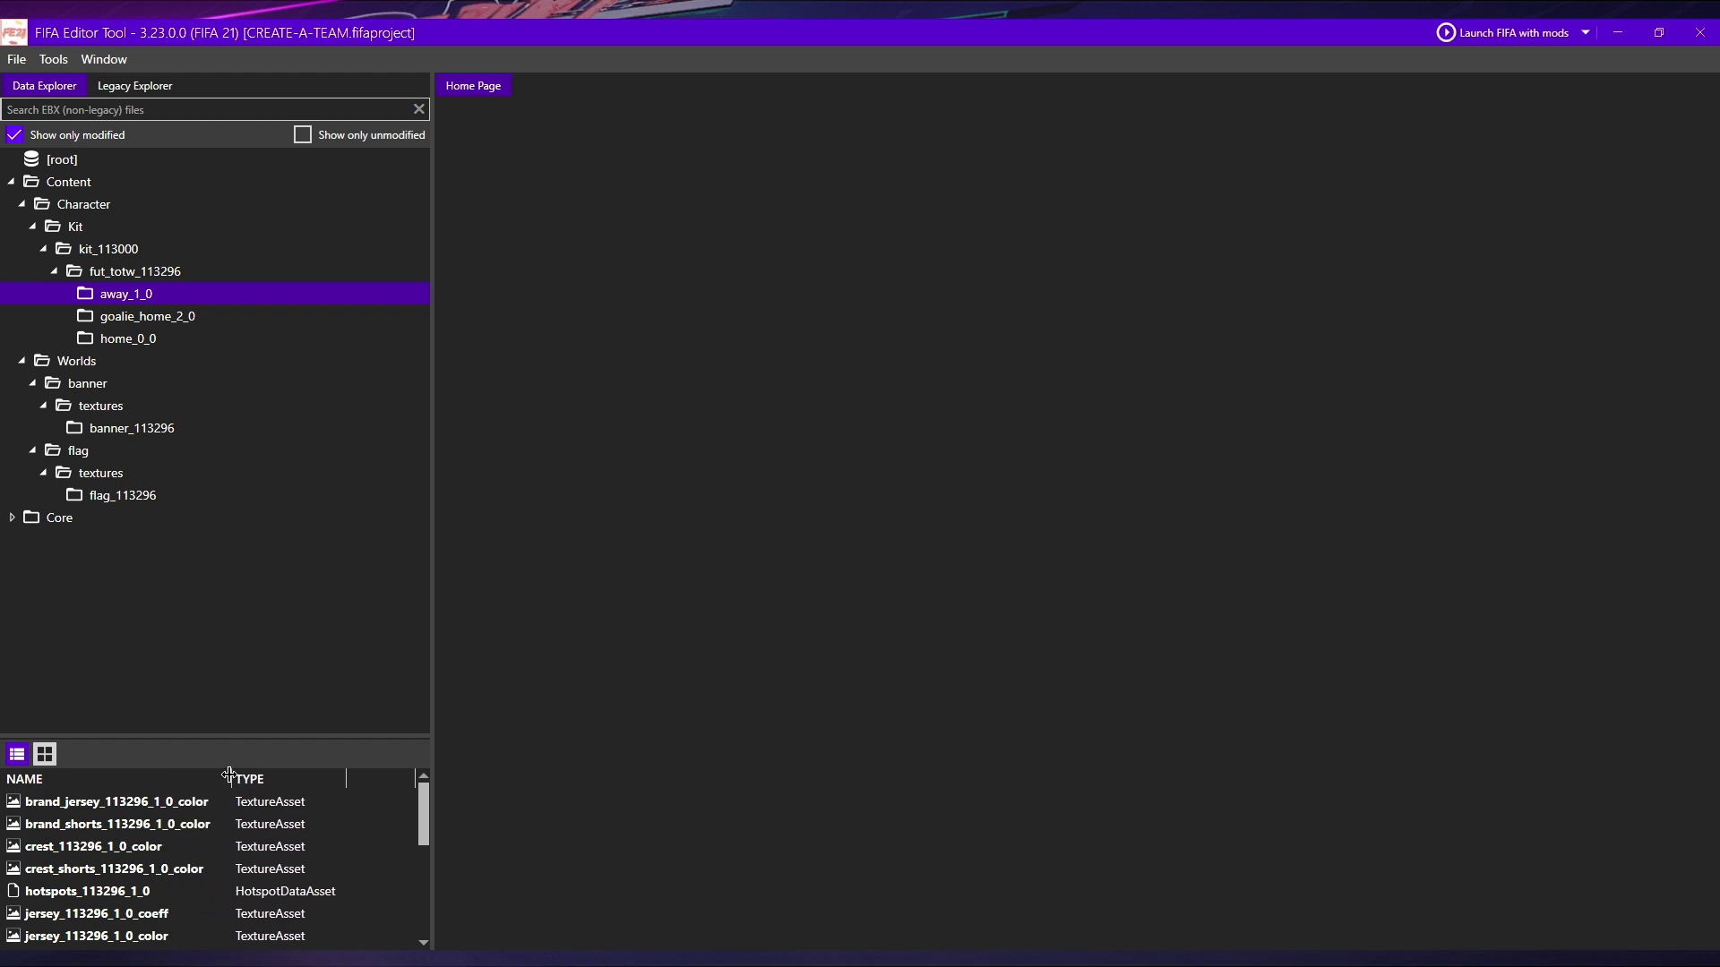
- Preview the away kit's brand_jersey, crest and crest_shorts color textures and its hotspots_113296_1_0 asset
{"action": "double_click", "coordinate": [255, 849]}
{"action": "double_click", "coordinate": [172, 806]}
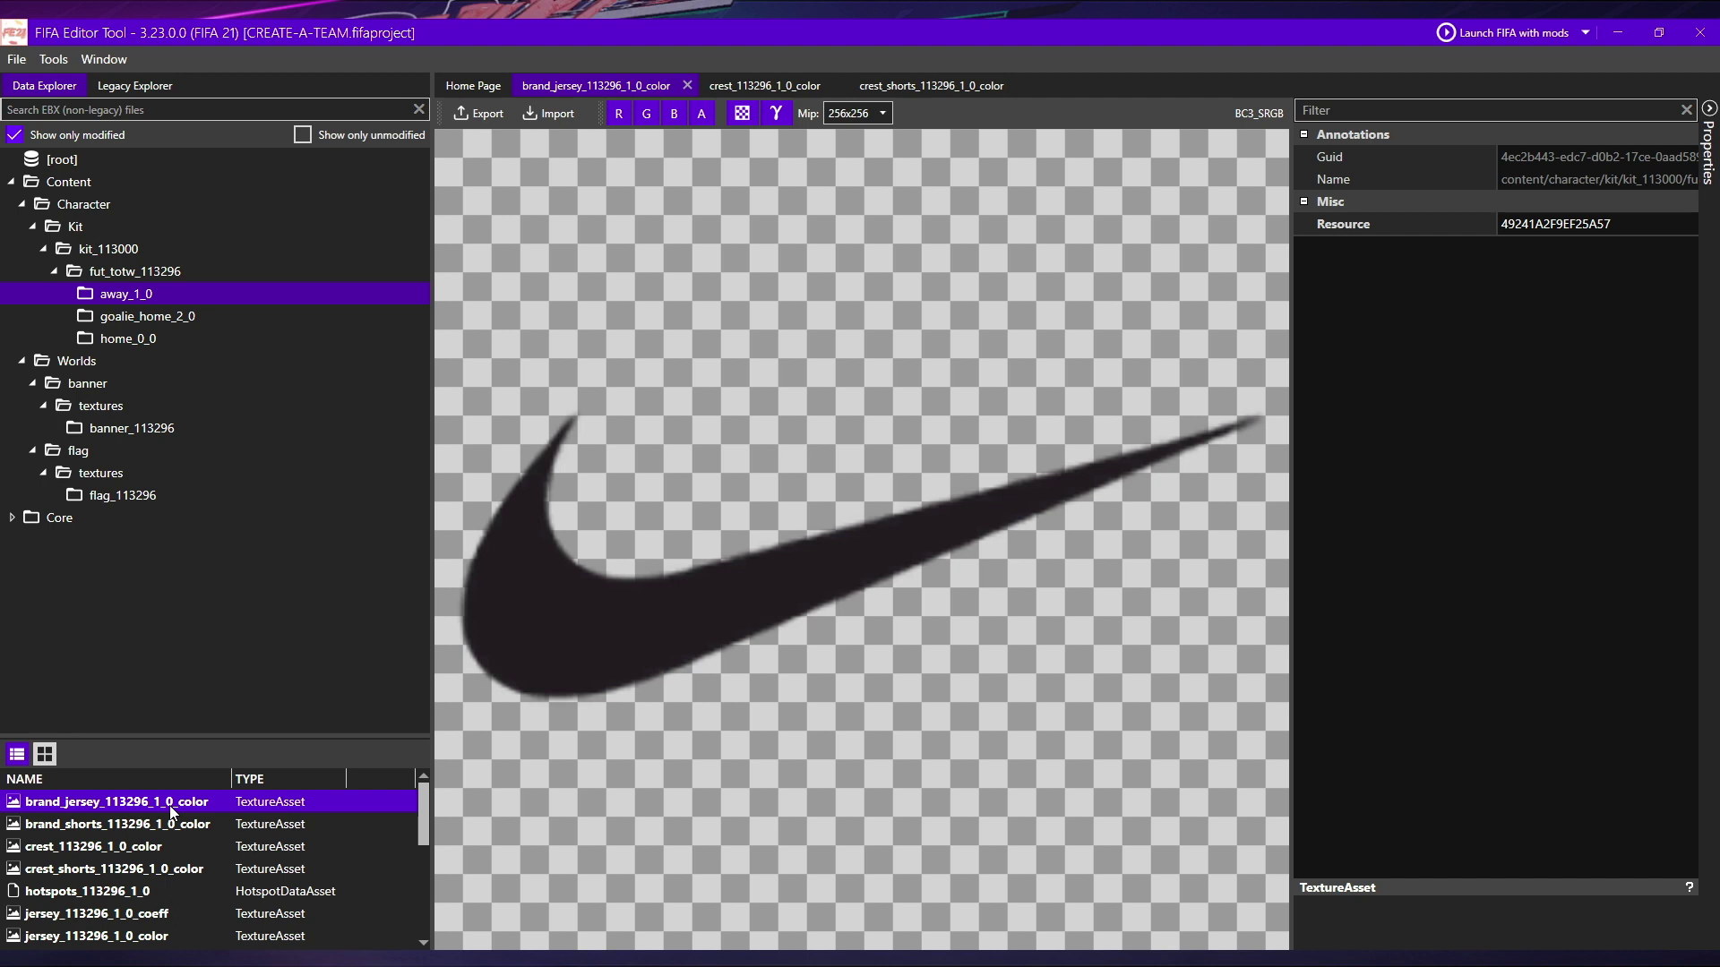
{"action": "double_click", "coordinate": [167, 847]}
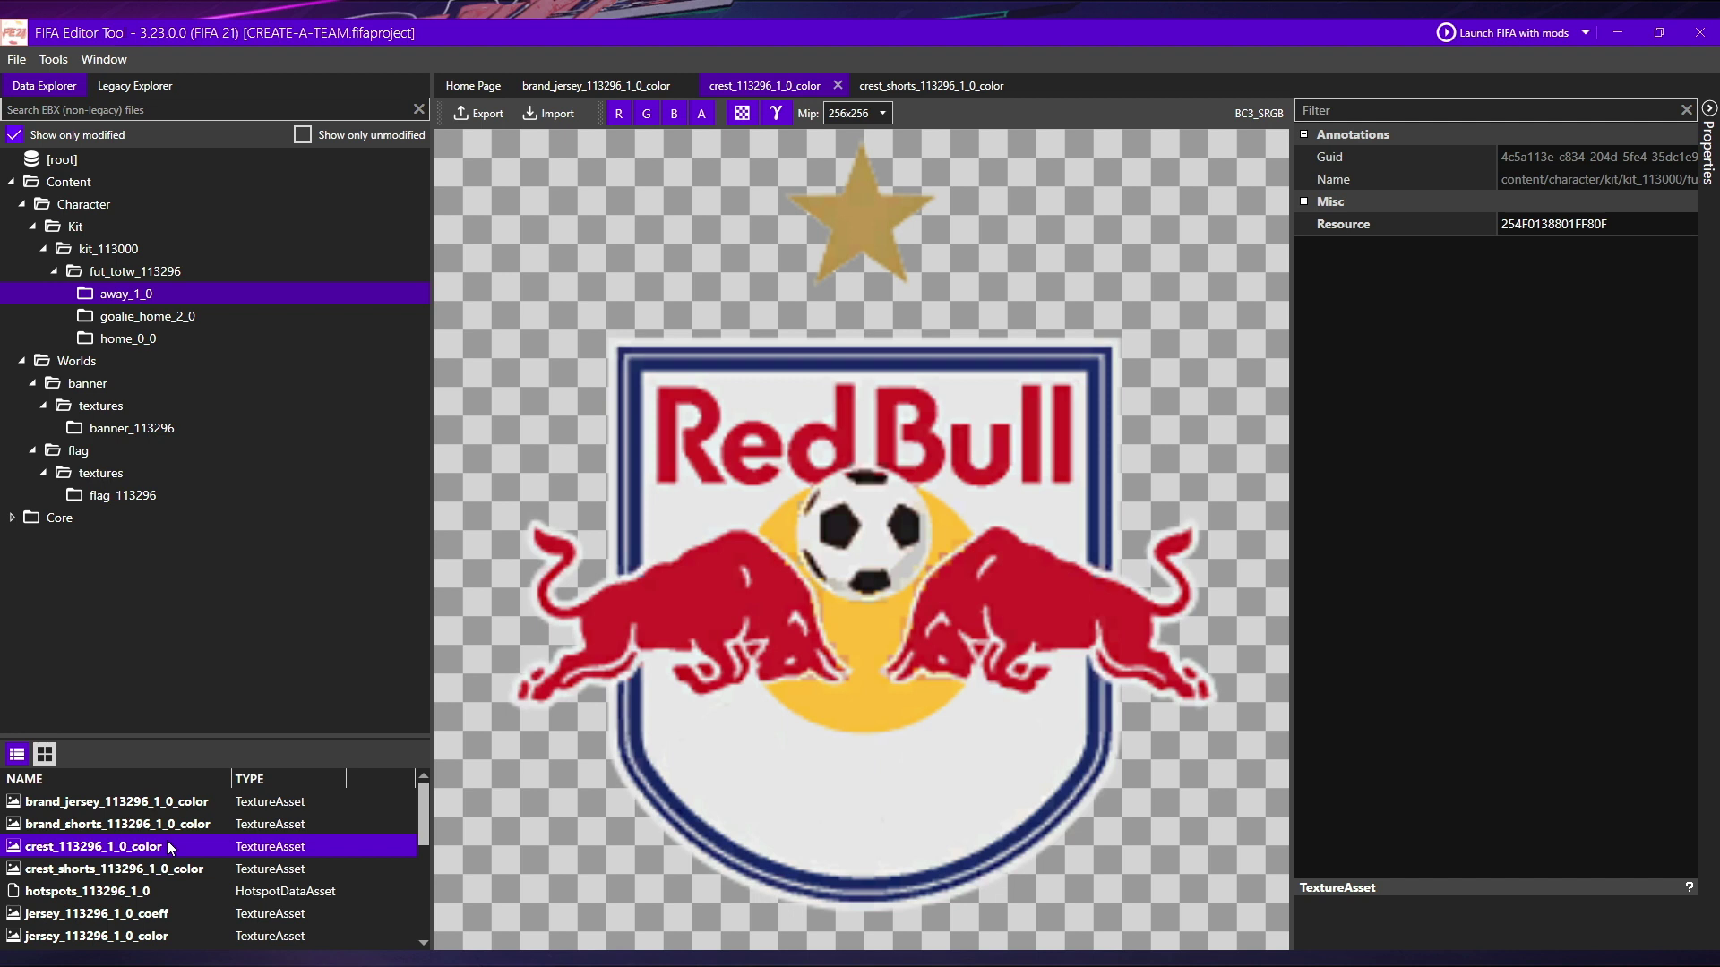
{"action": "double_click", "coordinate": [161, 896]}
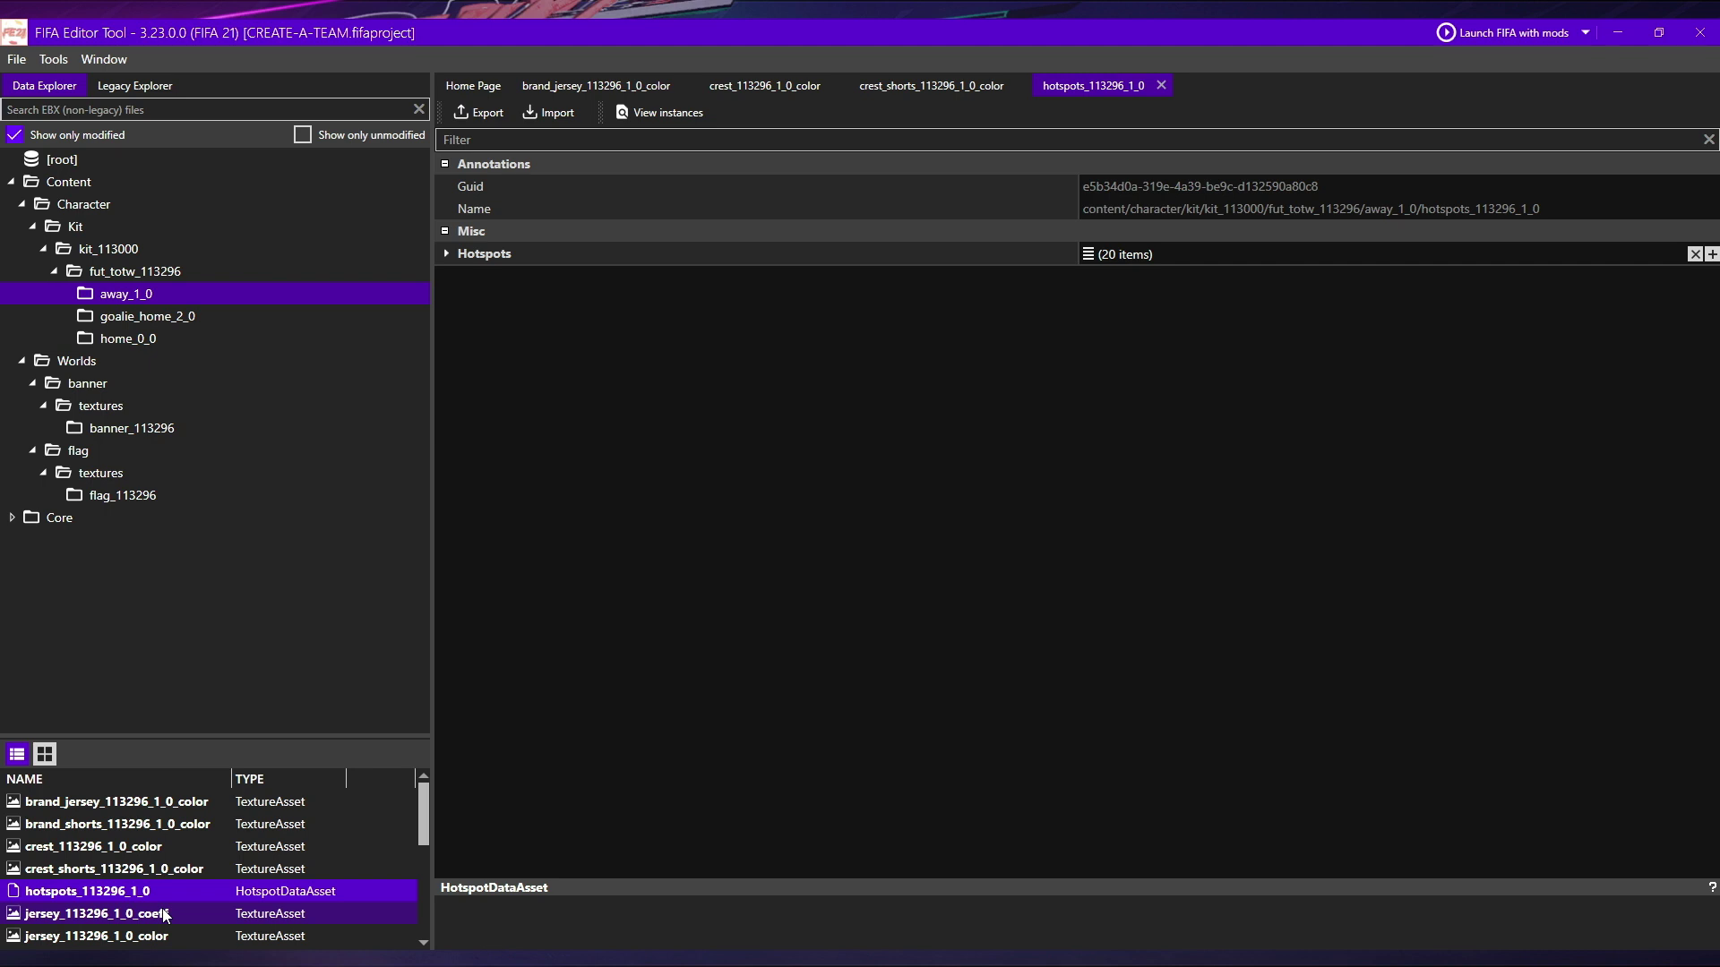
- Preview the away jersey's coeff, color, normal and taa textures, and revisit the coeff and brand_jersey textures
{"action": "scroll", "coordinate": [165, 905], "scroll_direction": "down", "scroll_amount": 2}
{"action": "scroll", "coordinate": [166, 900], "scroll_direction": "up", "scroll_amount": 1}
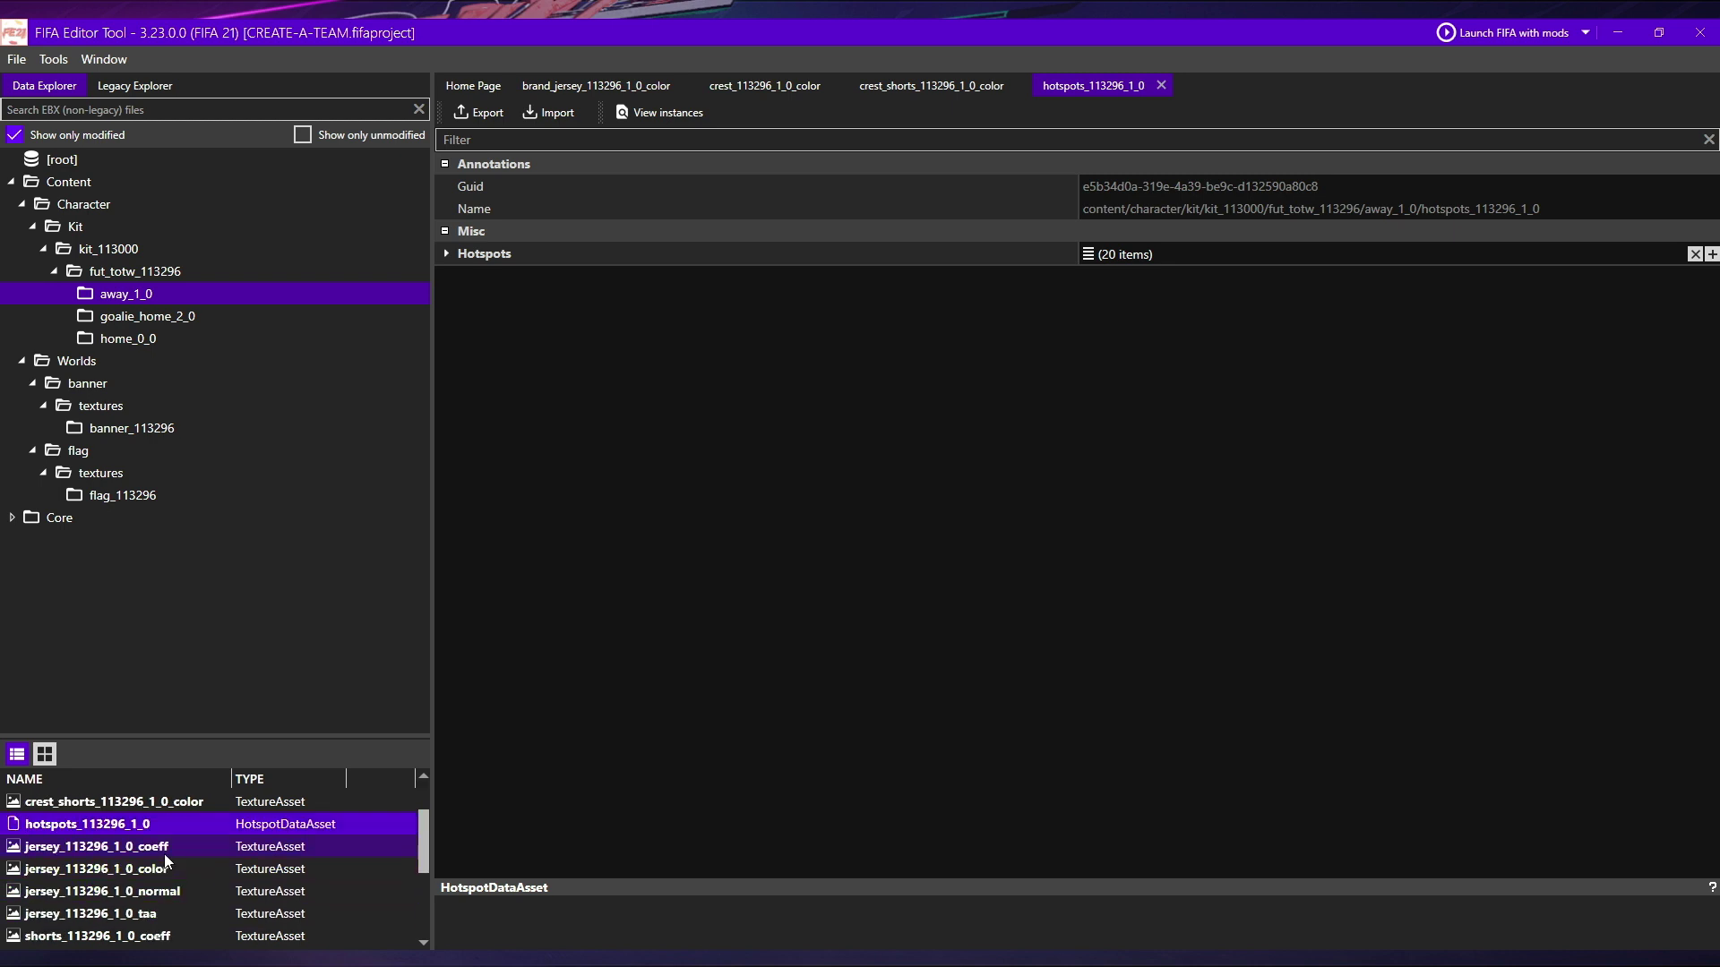
{"action": "double_click", "coordinate": [164, 853]}
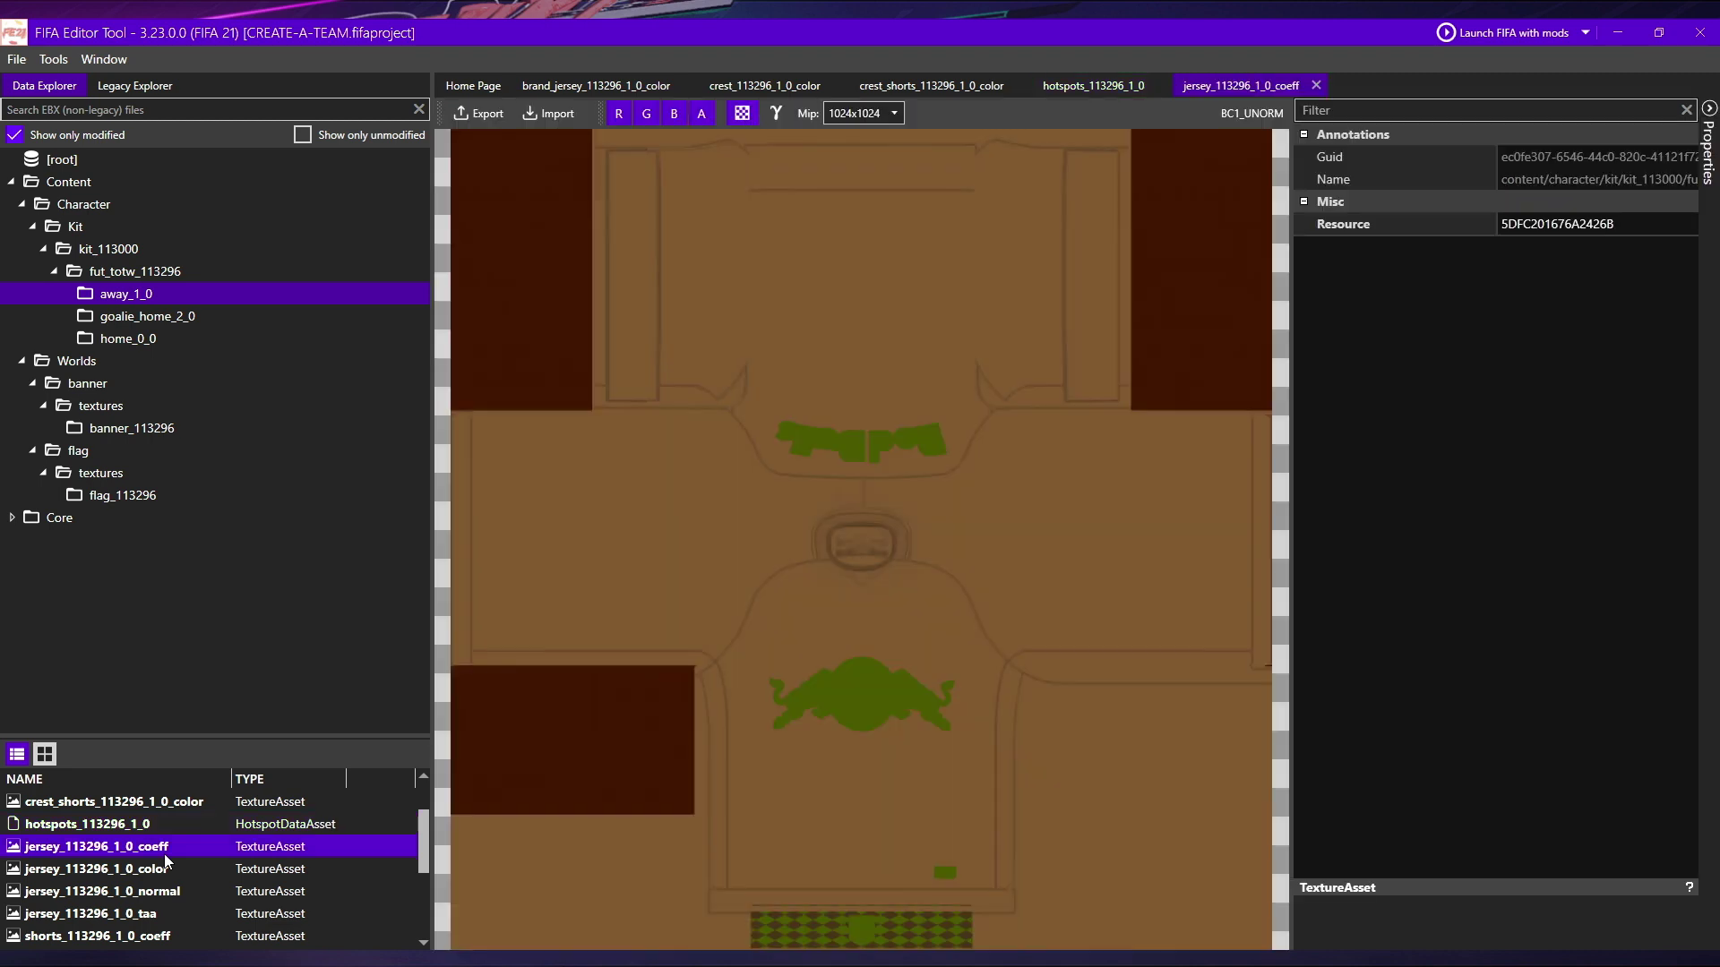
{"action": "double_click", "coordinate": [170, 866]}
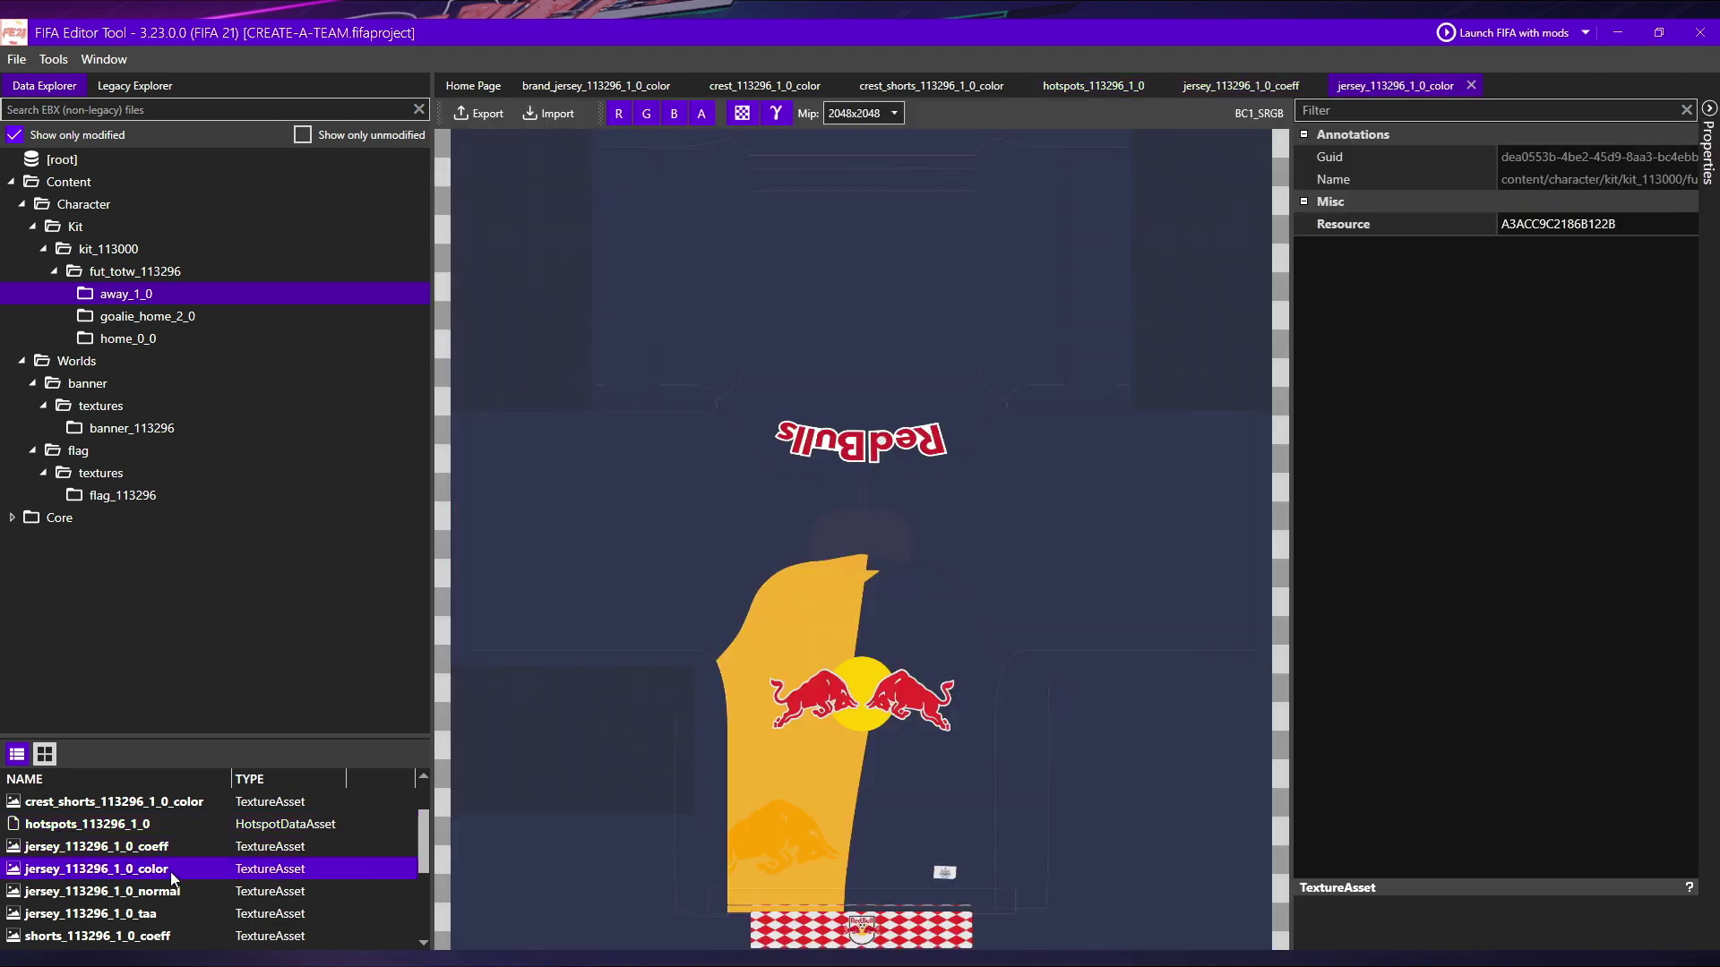
{"action": "double_click", "coordinate": [173, 889]}
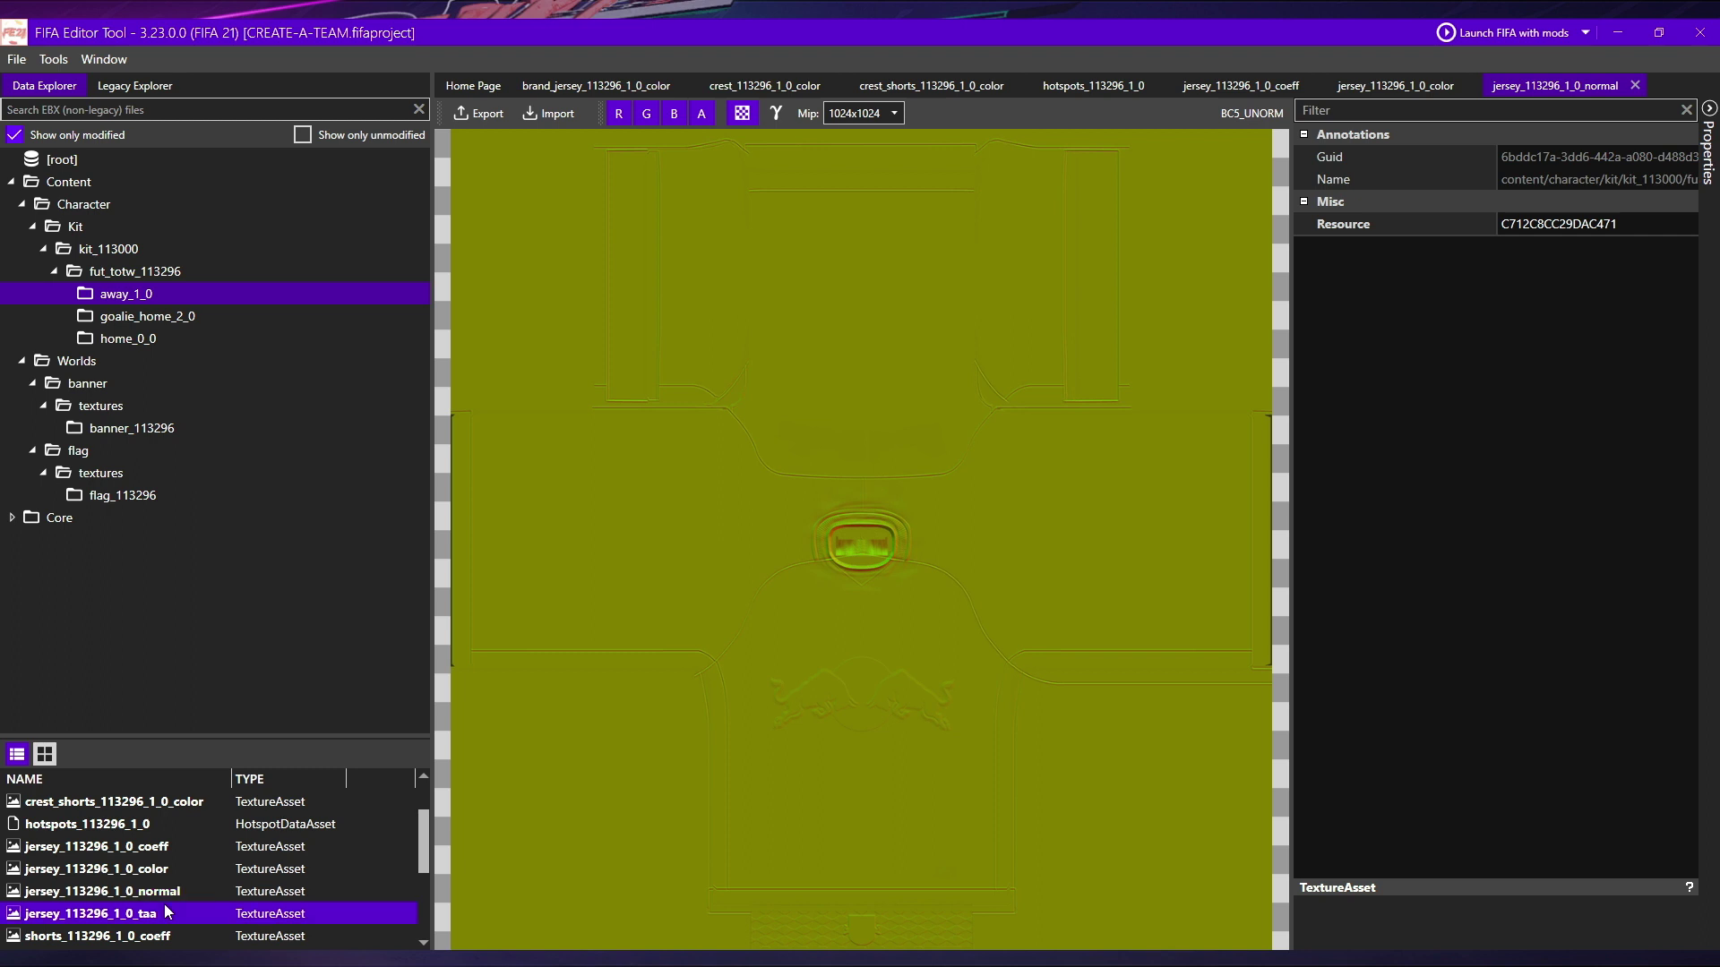
{"action": "double_click", "coordinate": [165, 907]}
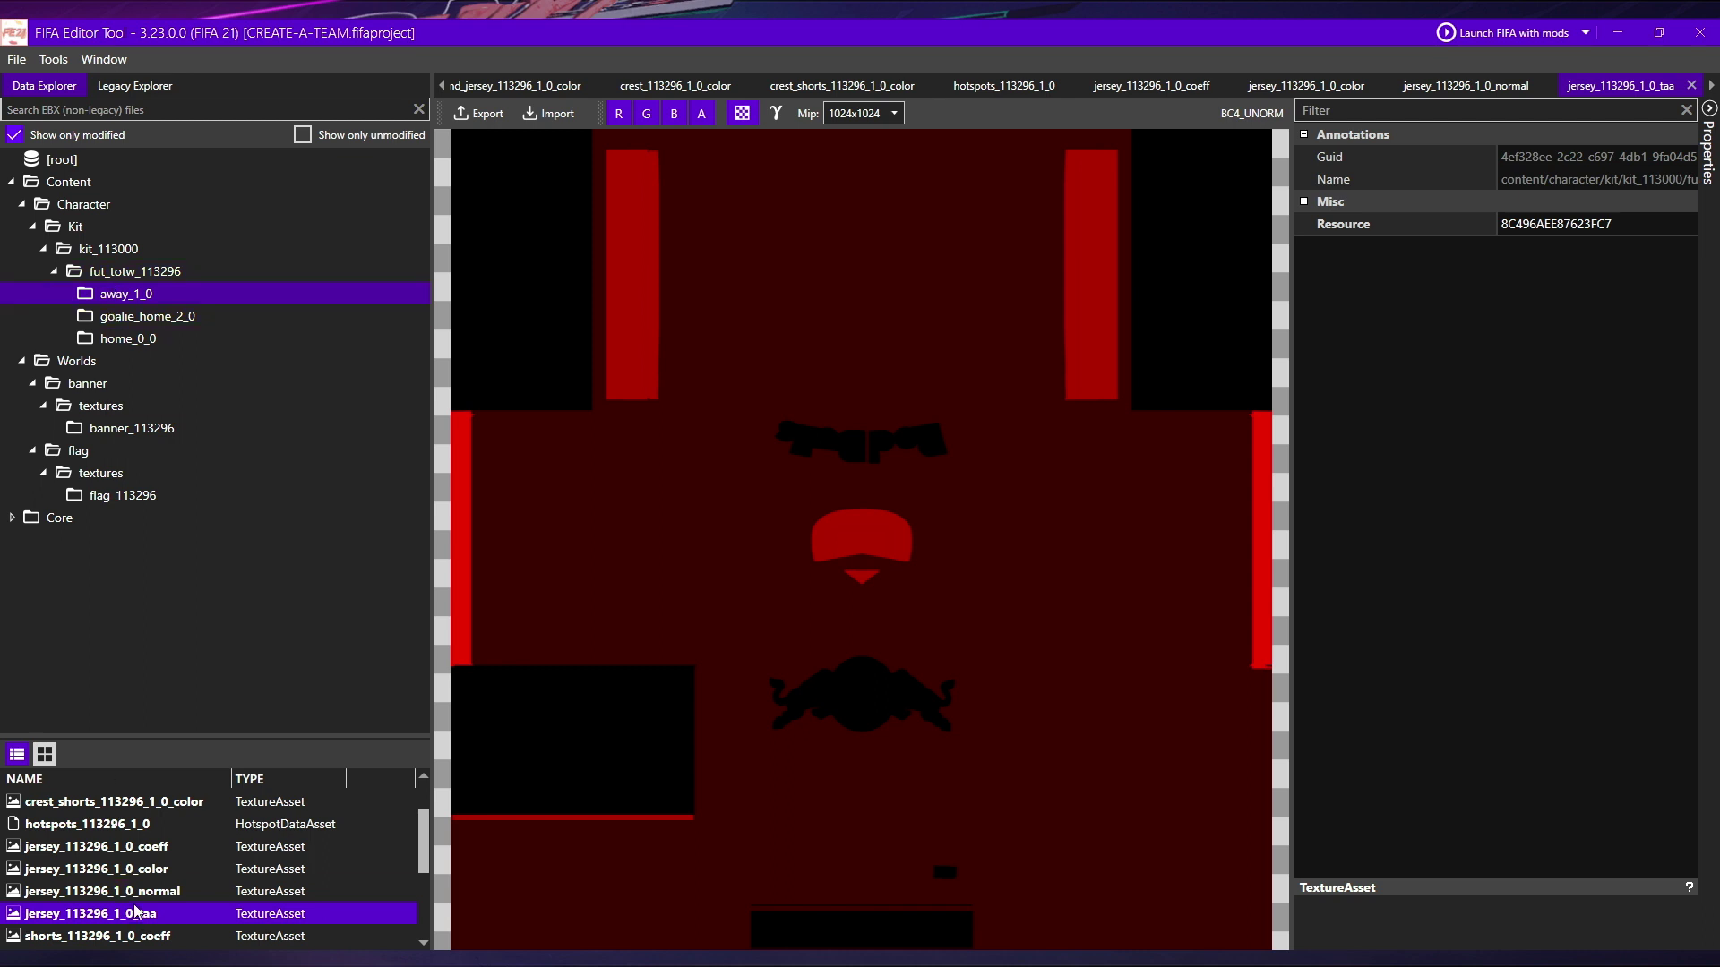
{"action": "double_click", "coordinate": [146, 850]}
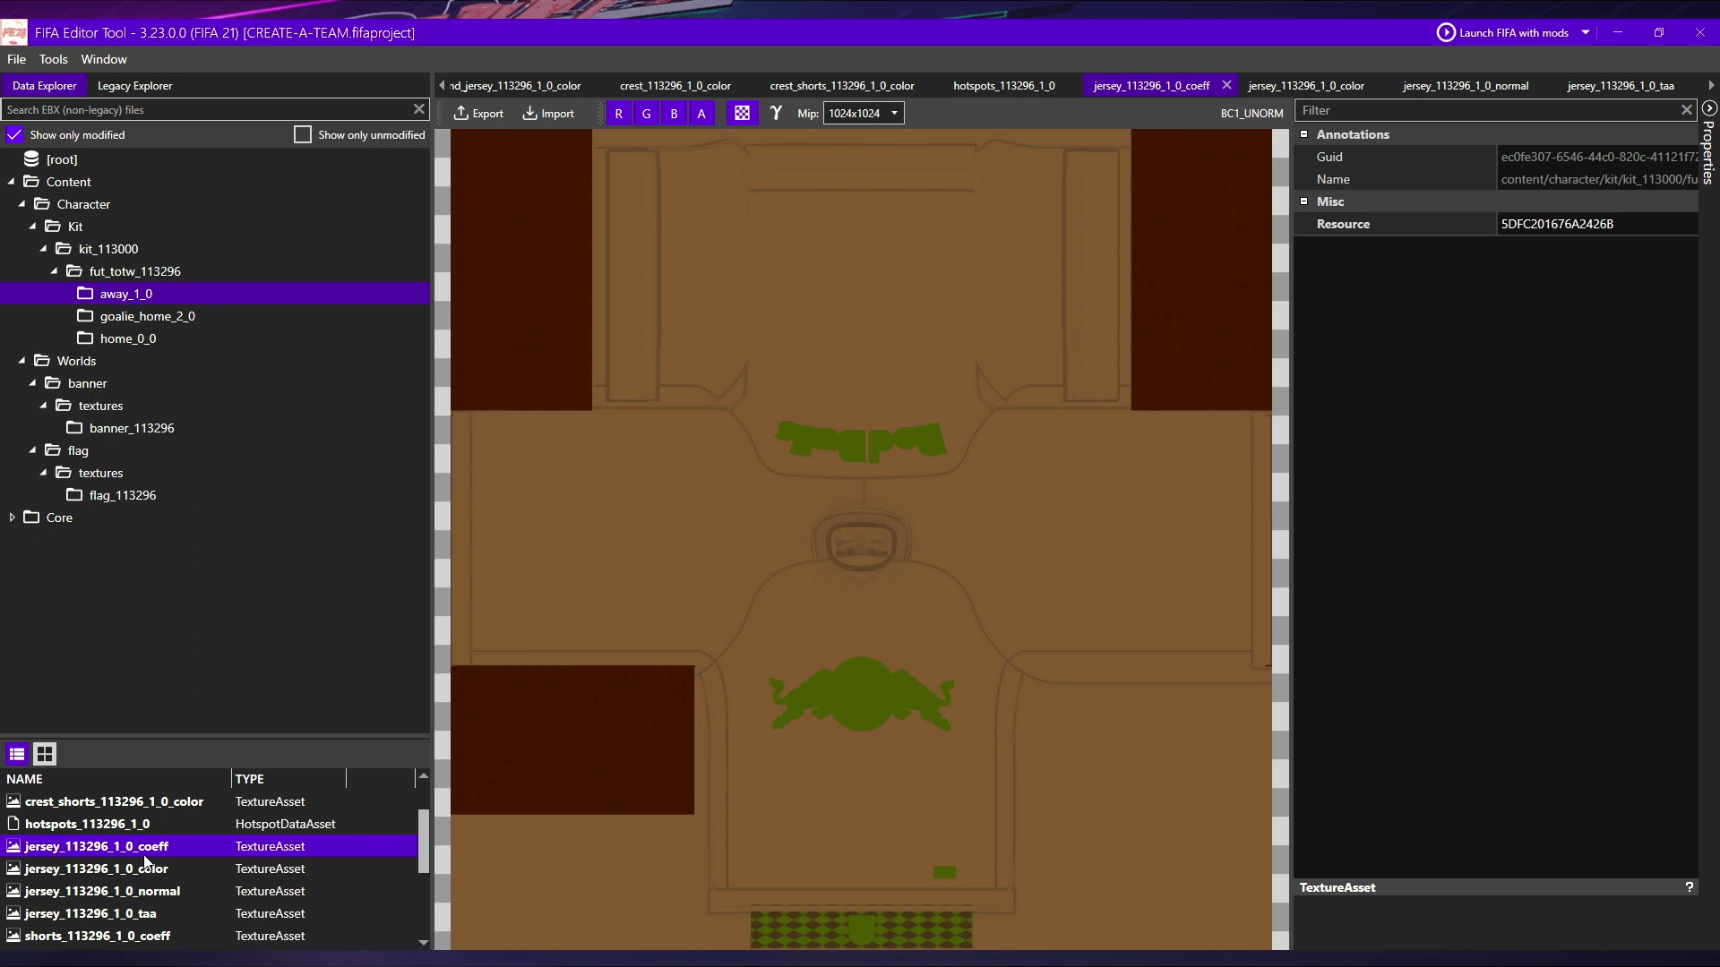
{"action": "scroll", "coordinate": [145, 860], "scroll_direction": "up", "scroll_amount": 1}
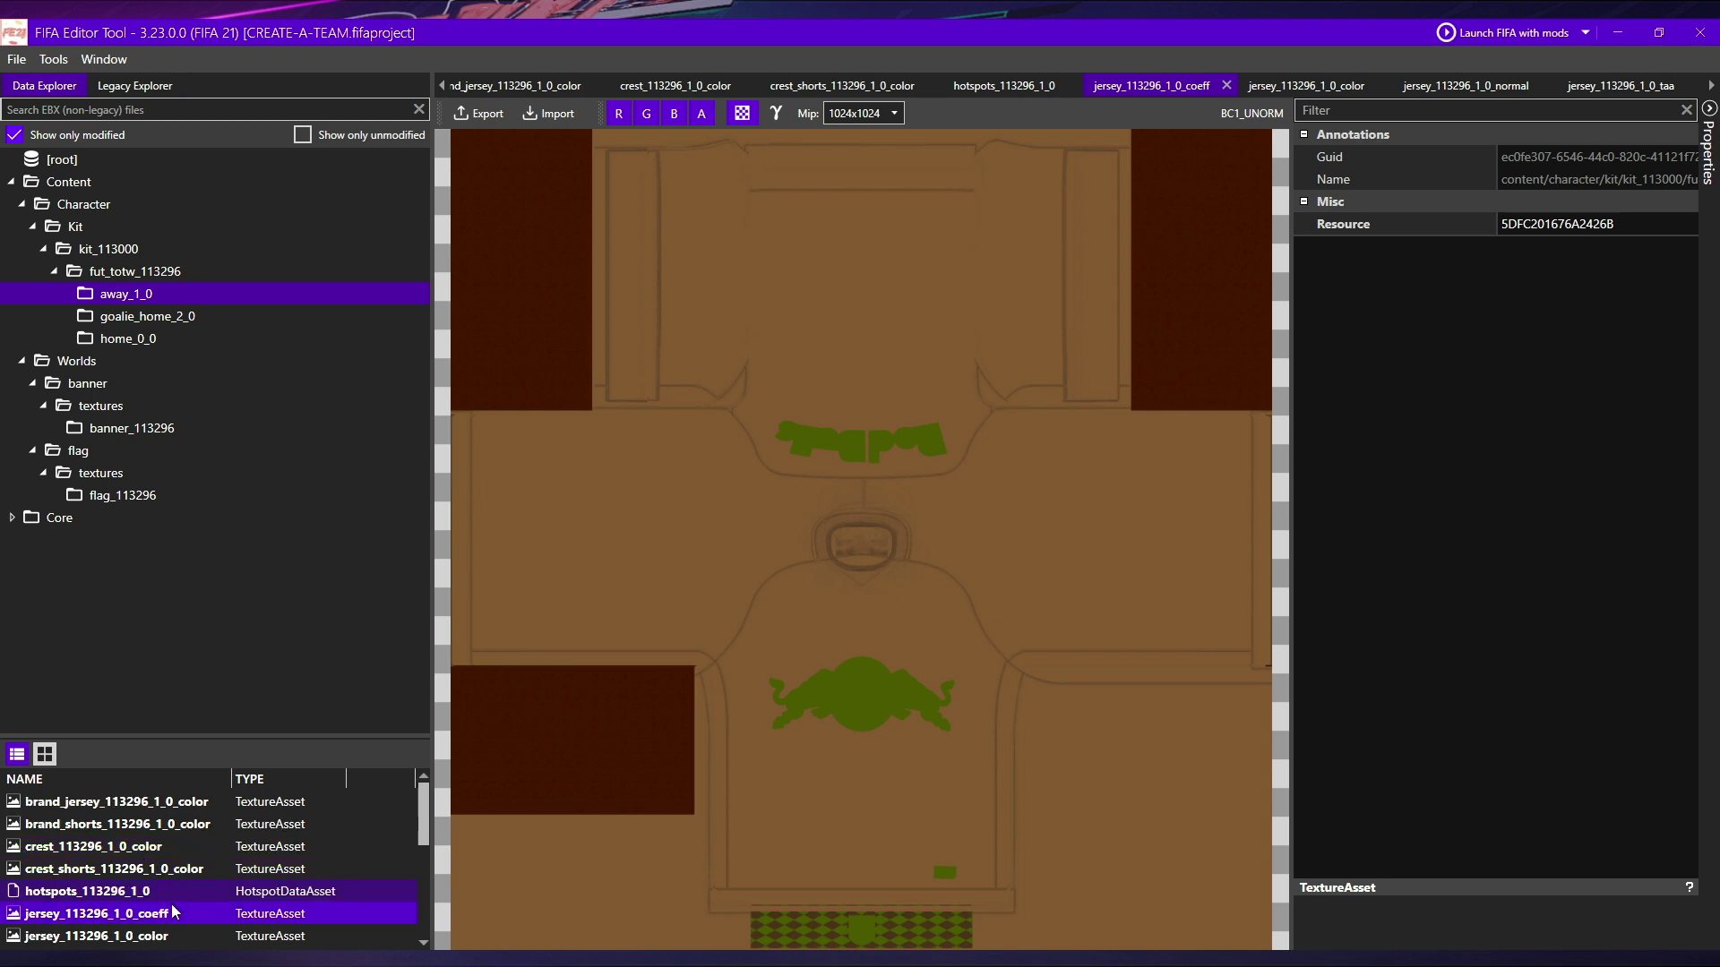
{"action": "double_click", "coordinate": [133, 802]}
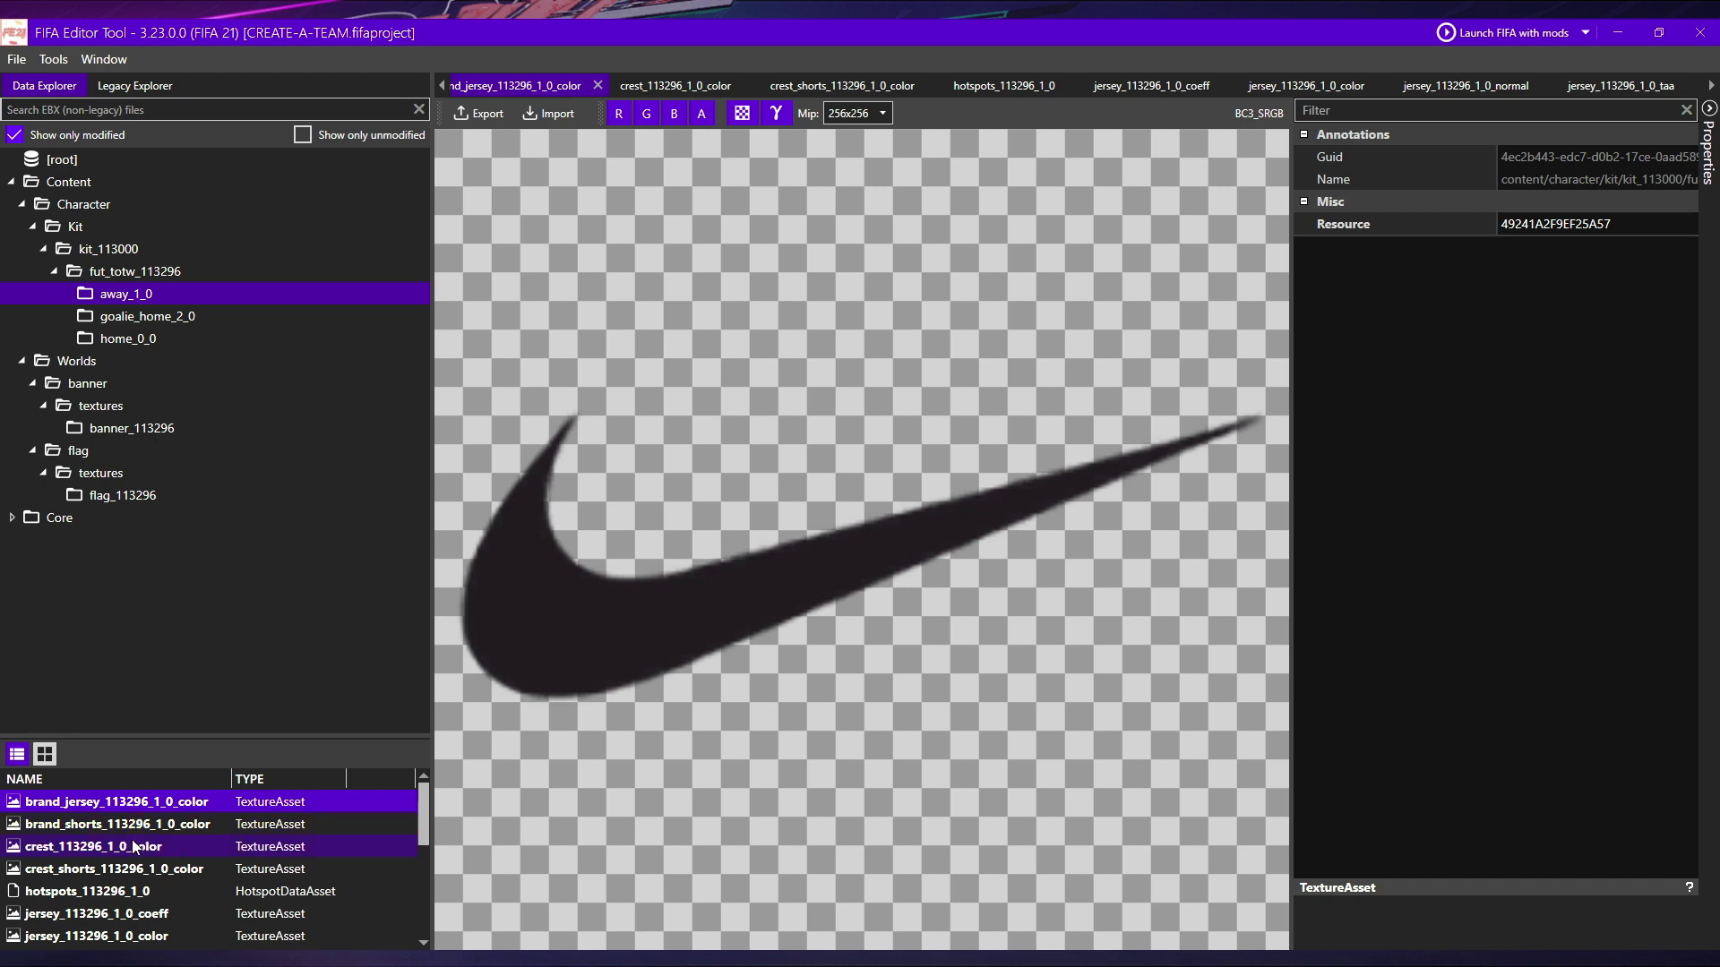
- Open crest_113296_1_0_color, try exporting it, and replace its texture by importing the Liverpool Football Club crest image
{"action": "double_click", "coordinate": [134, 846]}
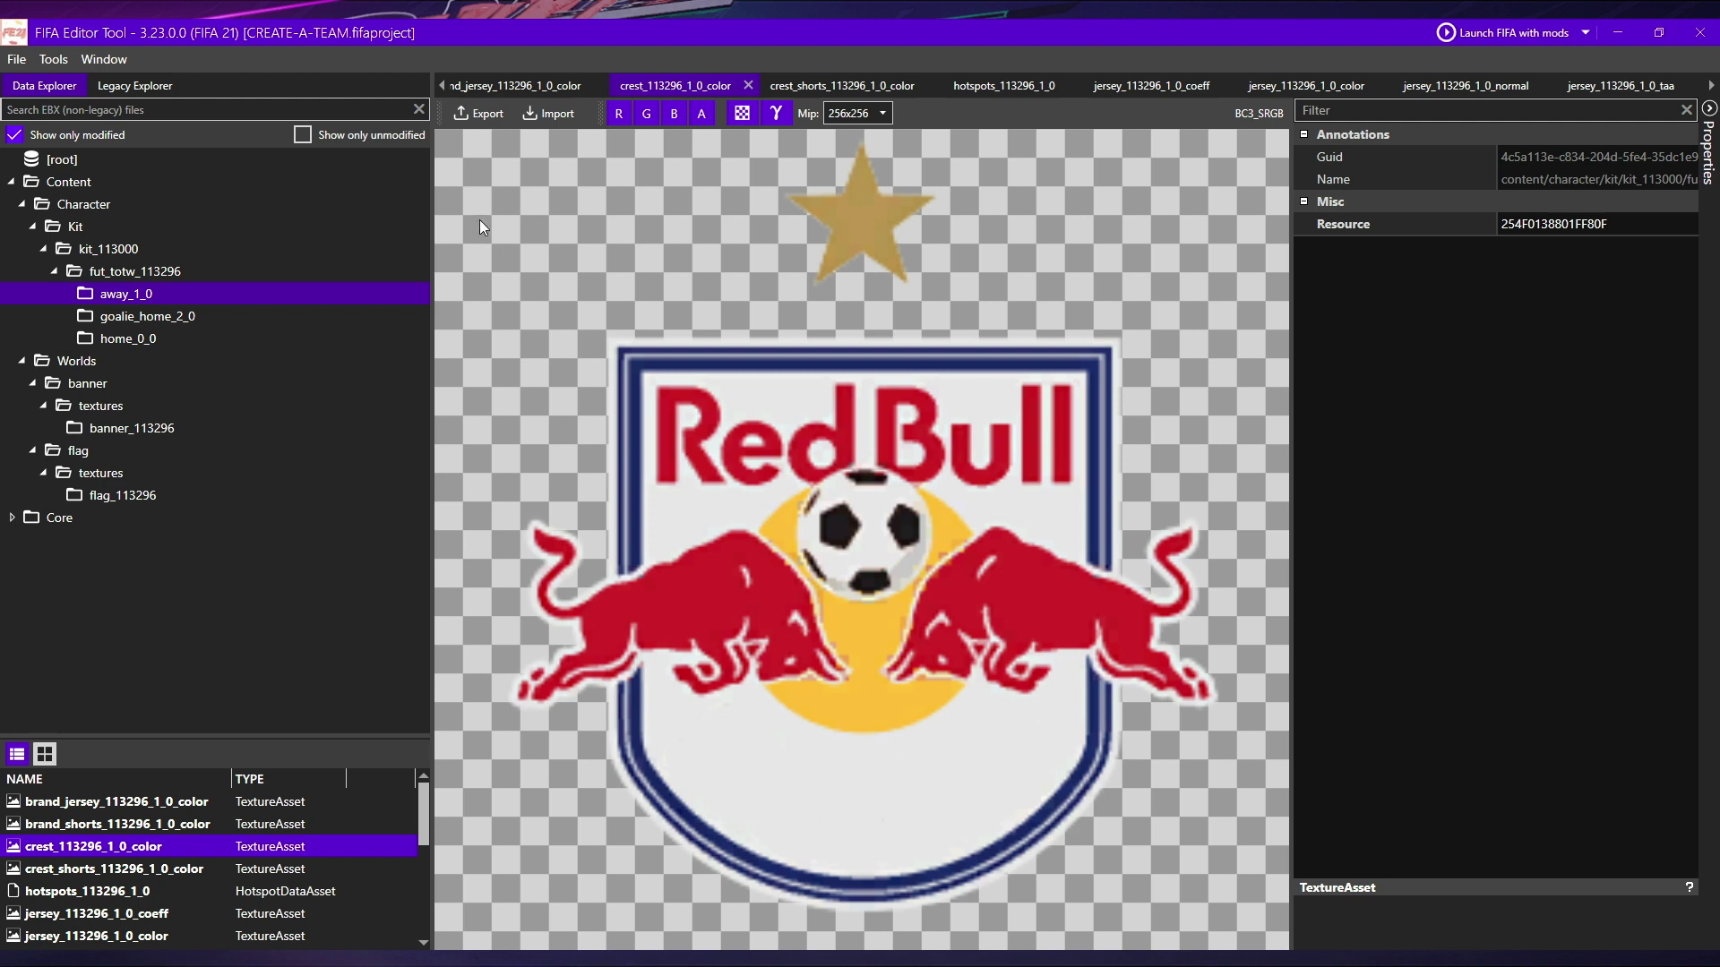
{"action": "left_click", "coordinate": [484, 114]}
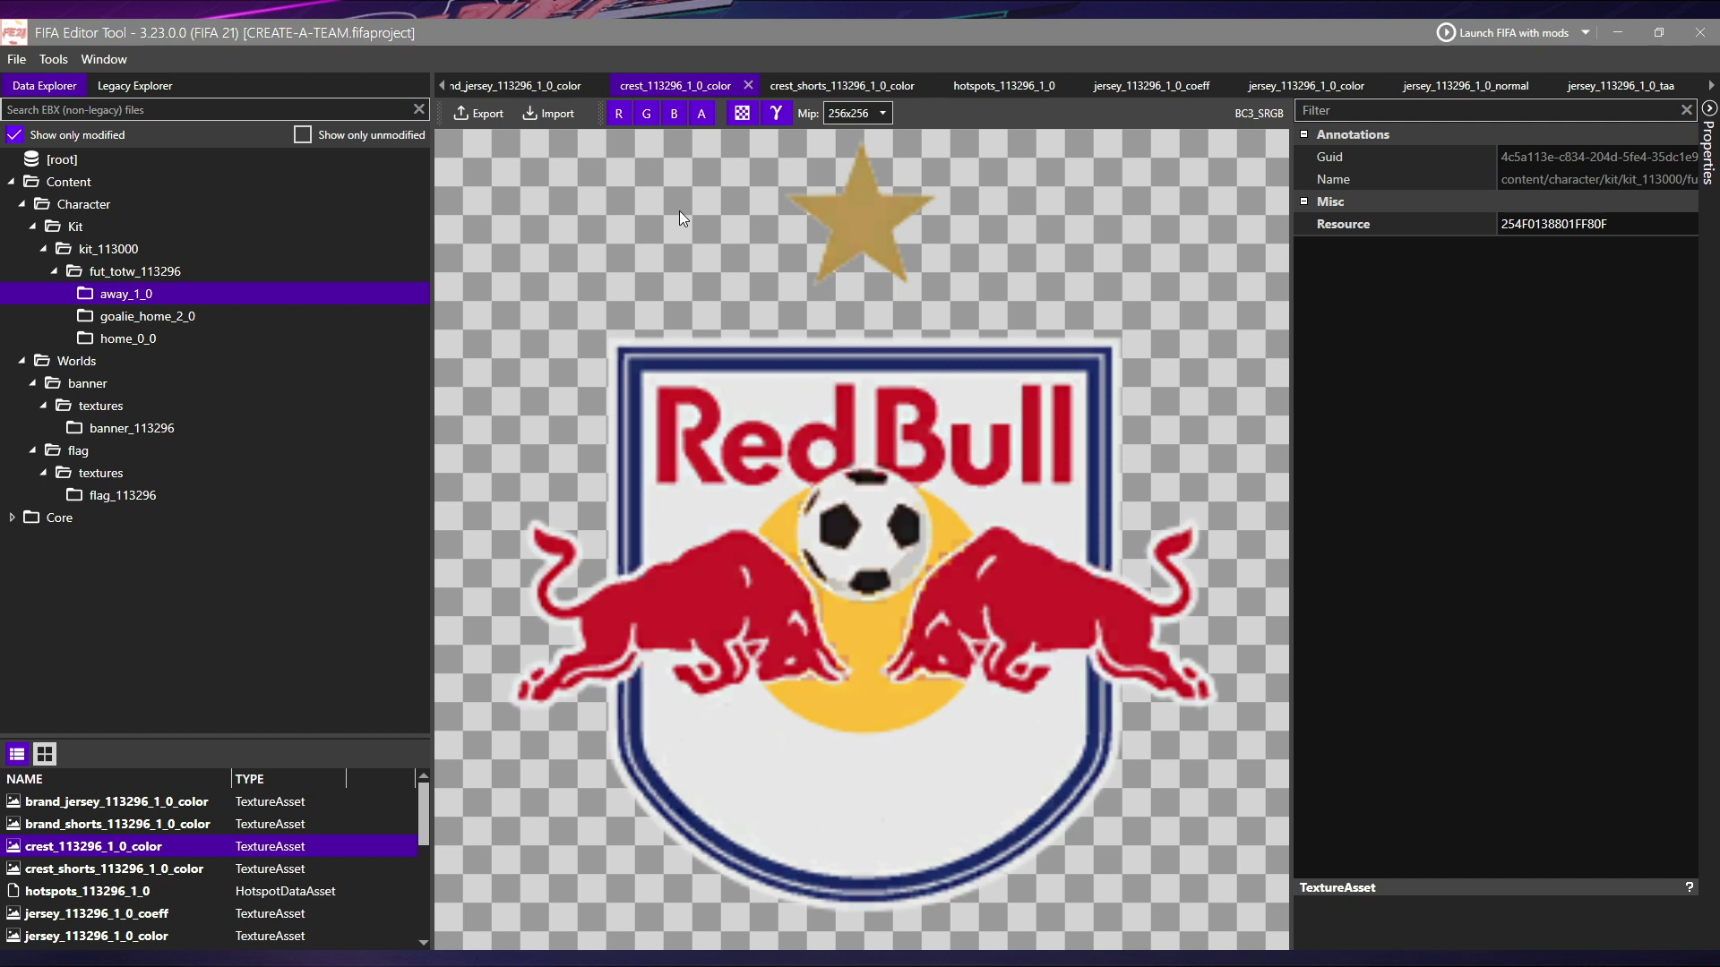
{"action": "left_click", "coordinate": [694, 569]}
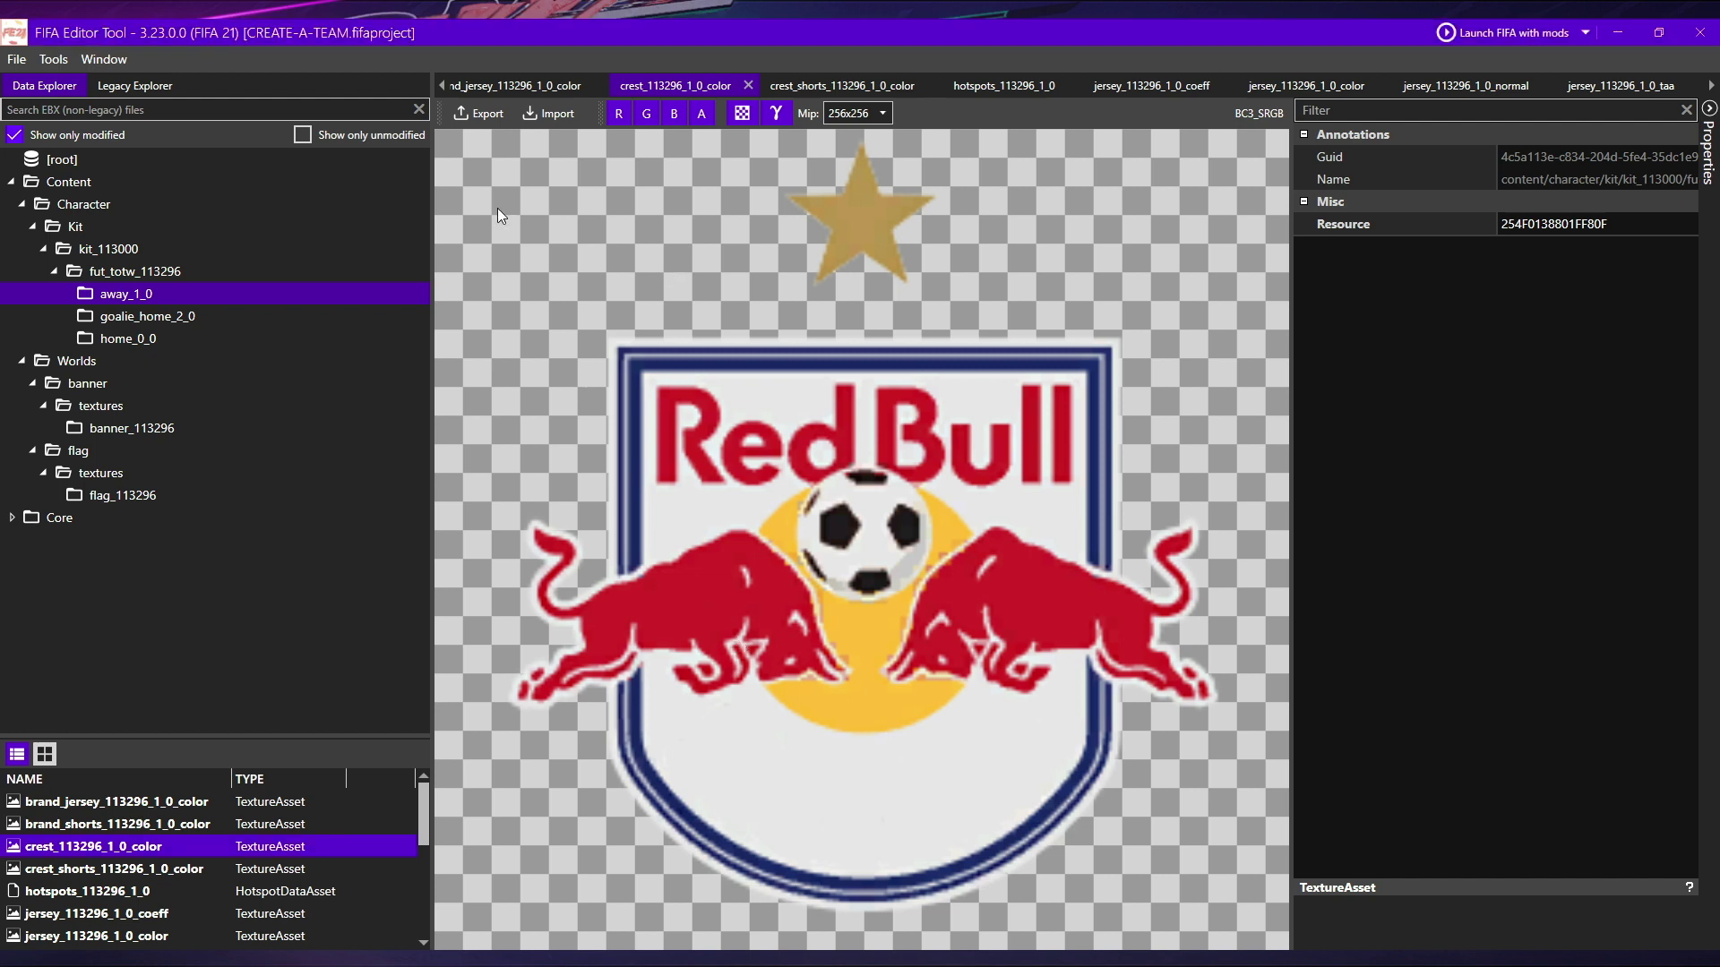
{"action": "left_click", "coordinate": [532, 125]}
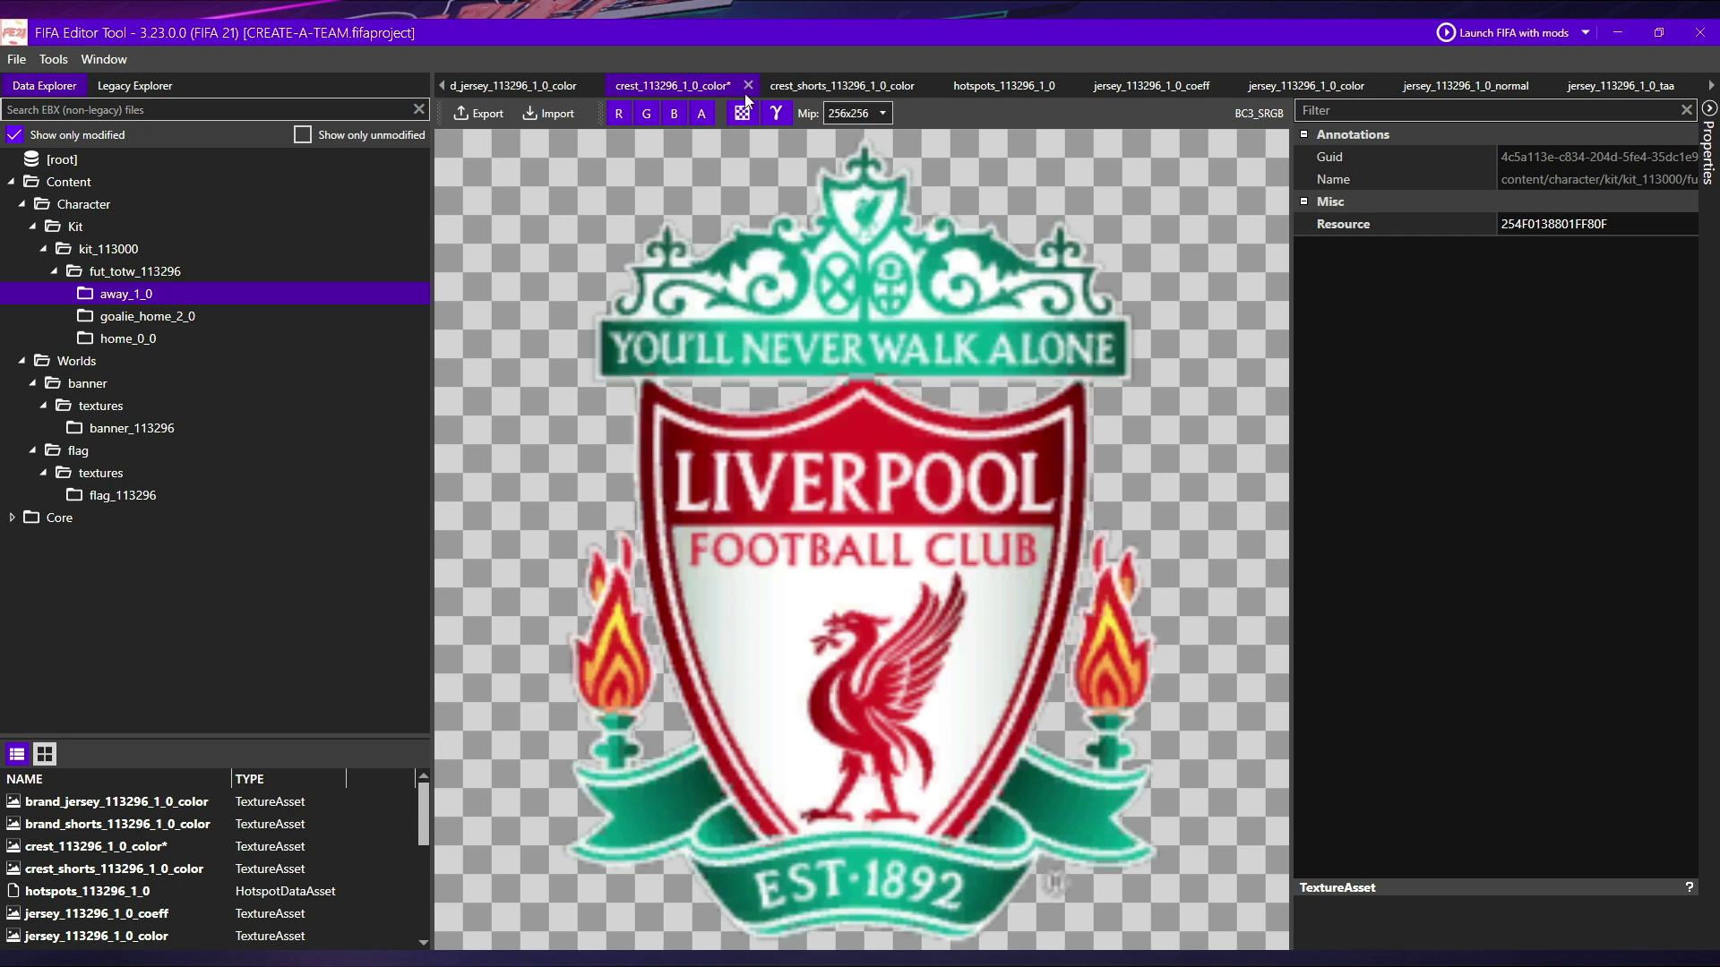
- Preview the banner_113296_color texture and the four flag_113296 color textures, numbered 0 to 3
{"action": "left_click", "coordinate": [154, 428]}
{"action": "double_click", "coordinate": [99, 801]}
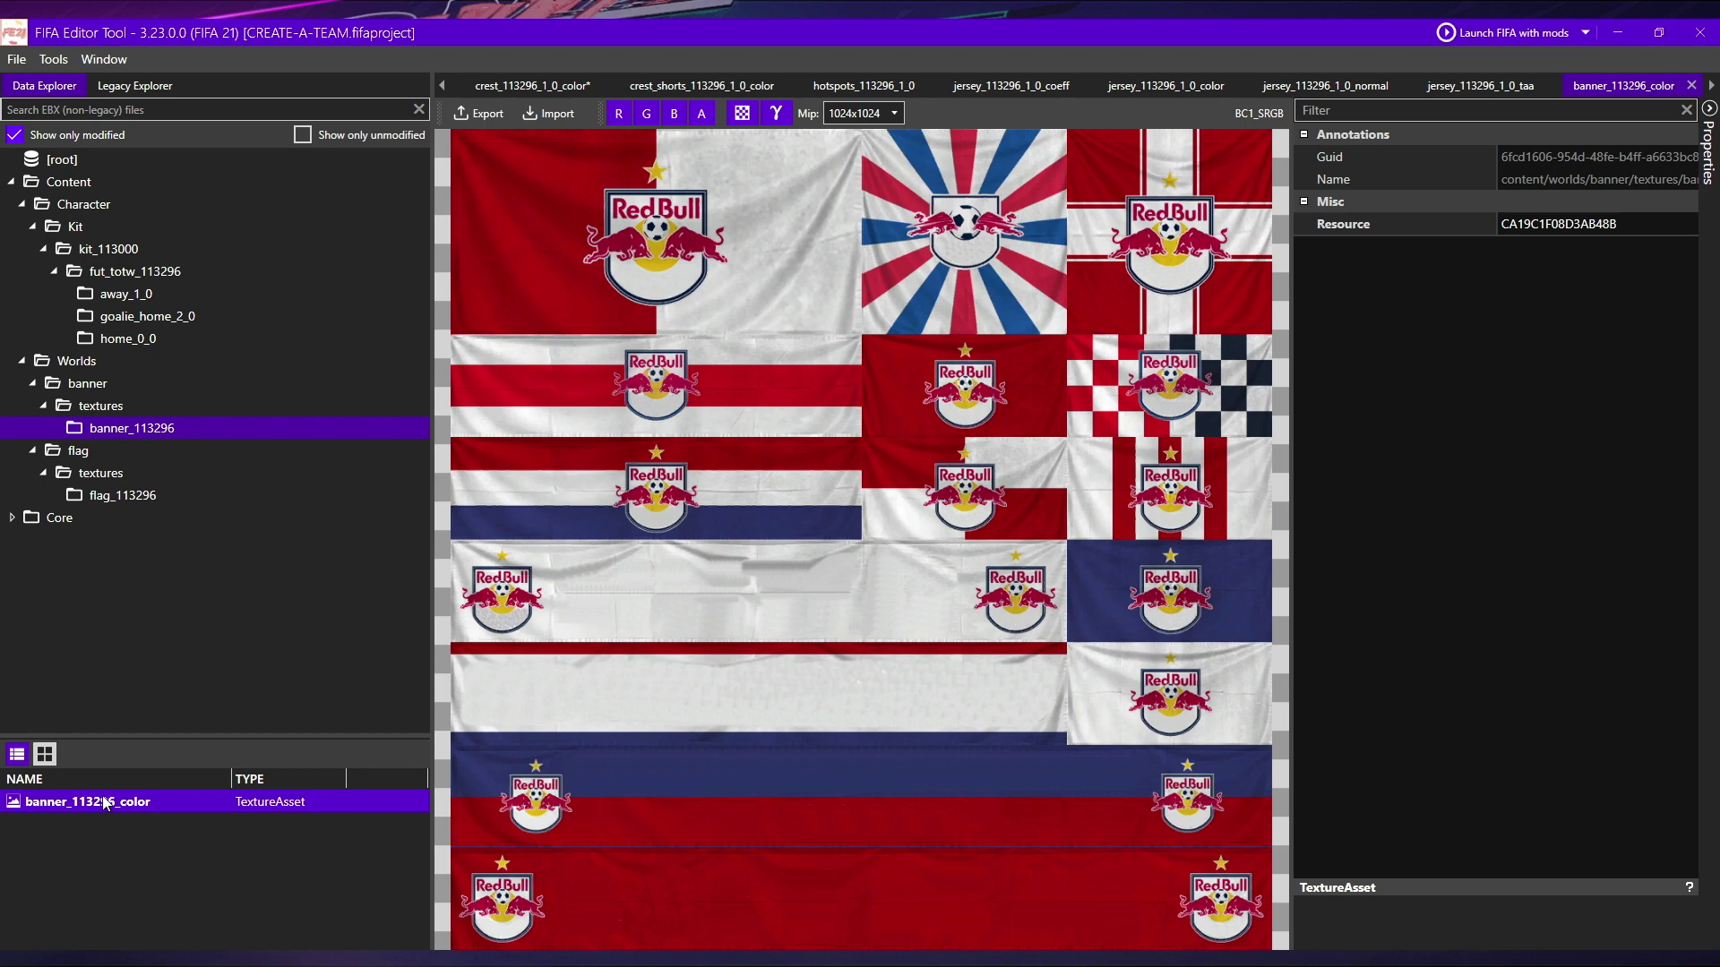
{"action": "left_click", "coordinate": [143, 496]}
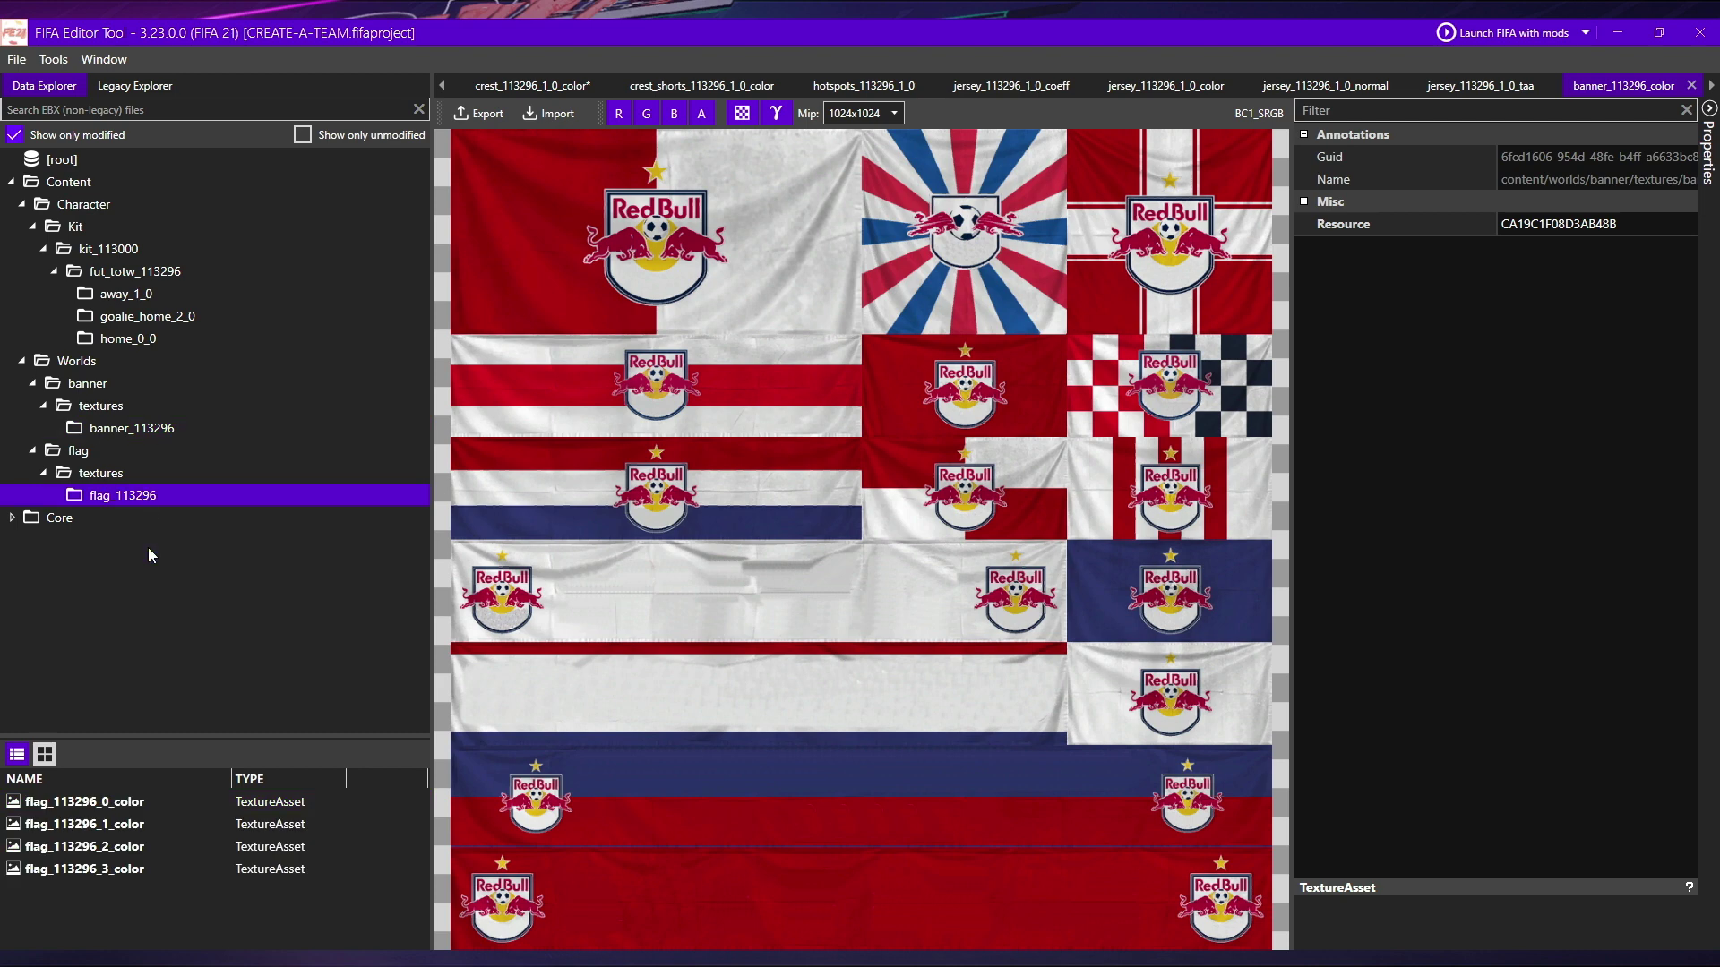
{"action": "double_click", "coordinate": [92, 803]}
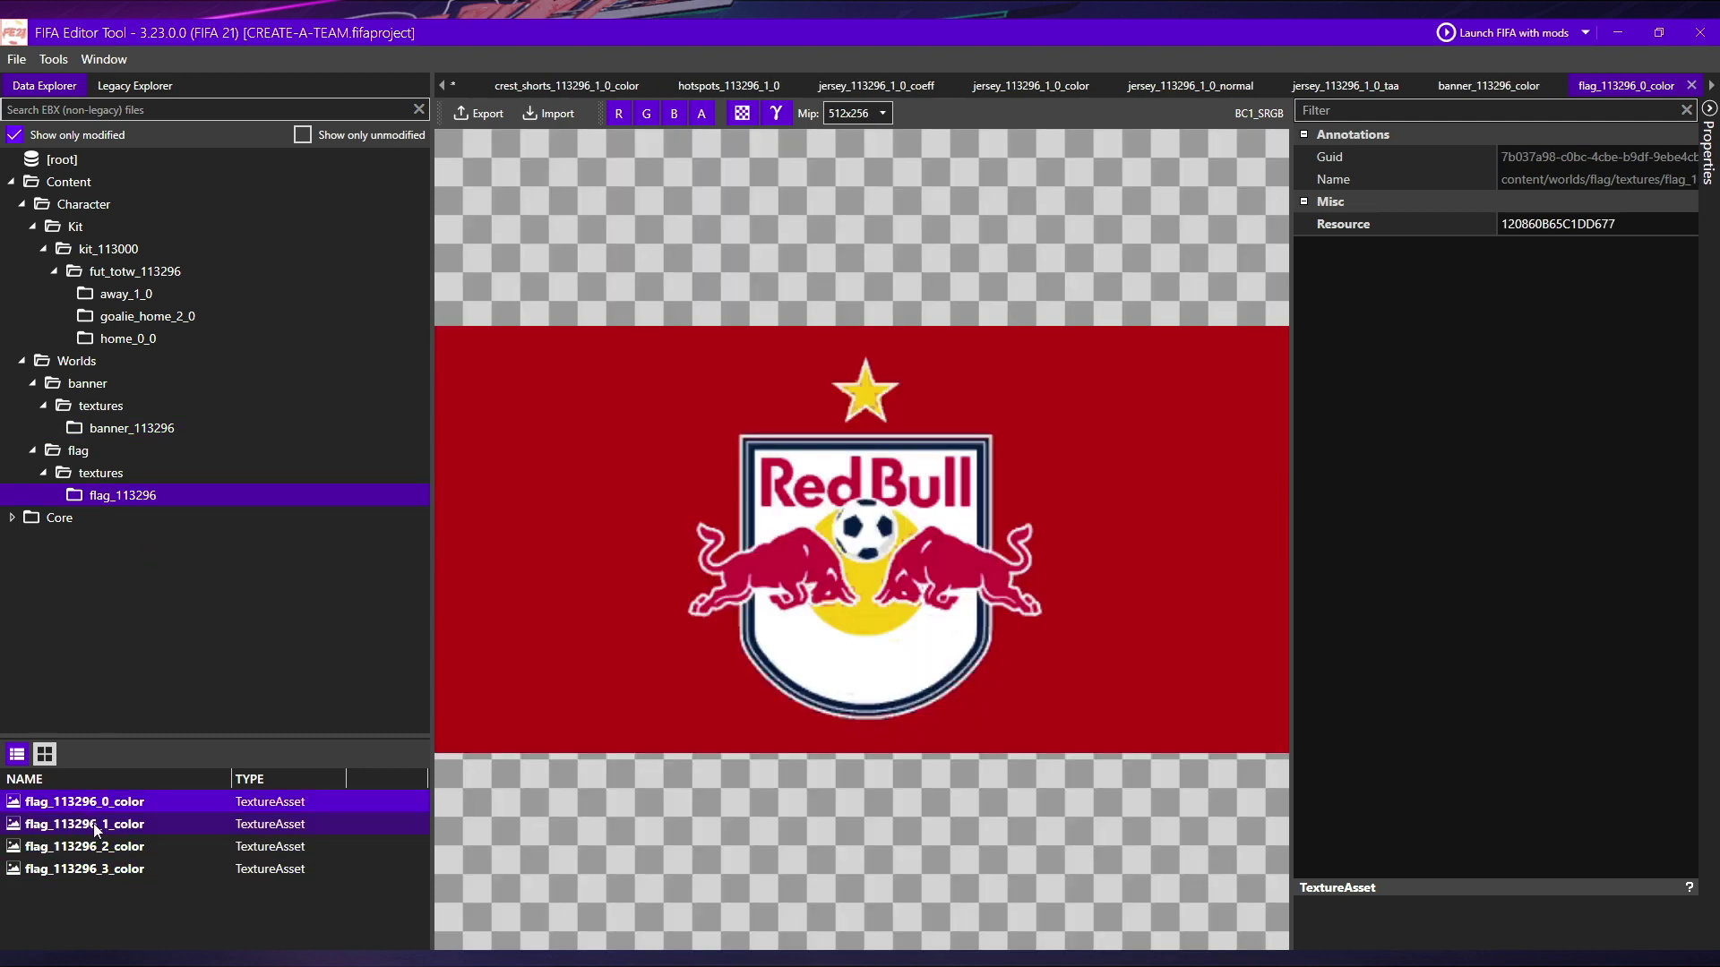
{"action": "double_click", "coordinate": [97, 824]}
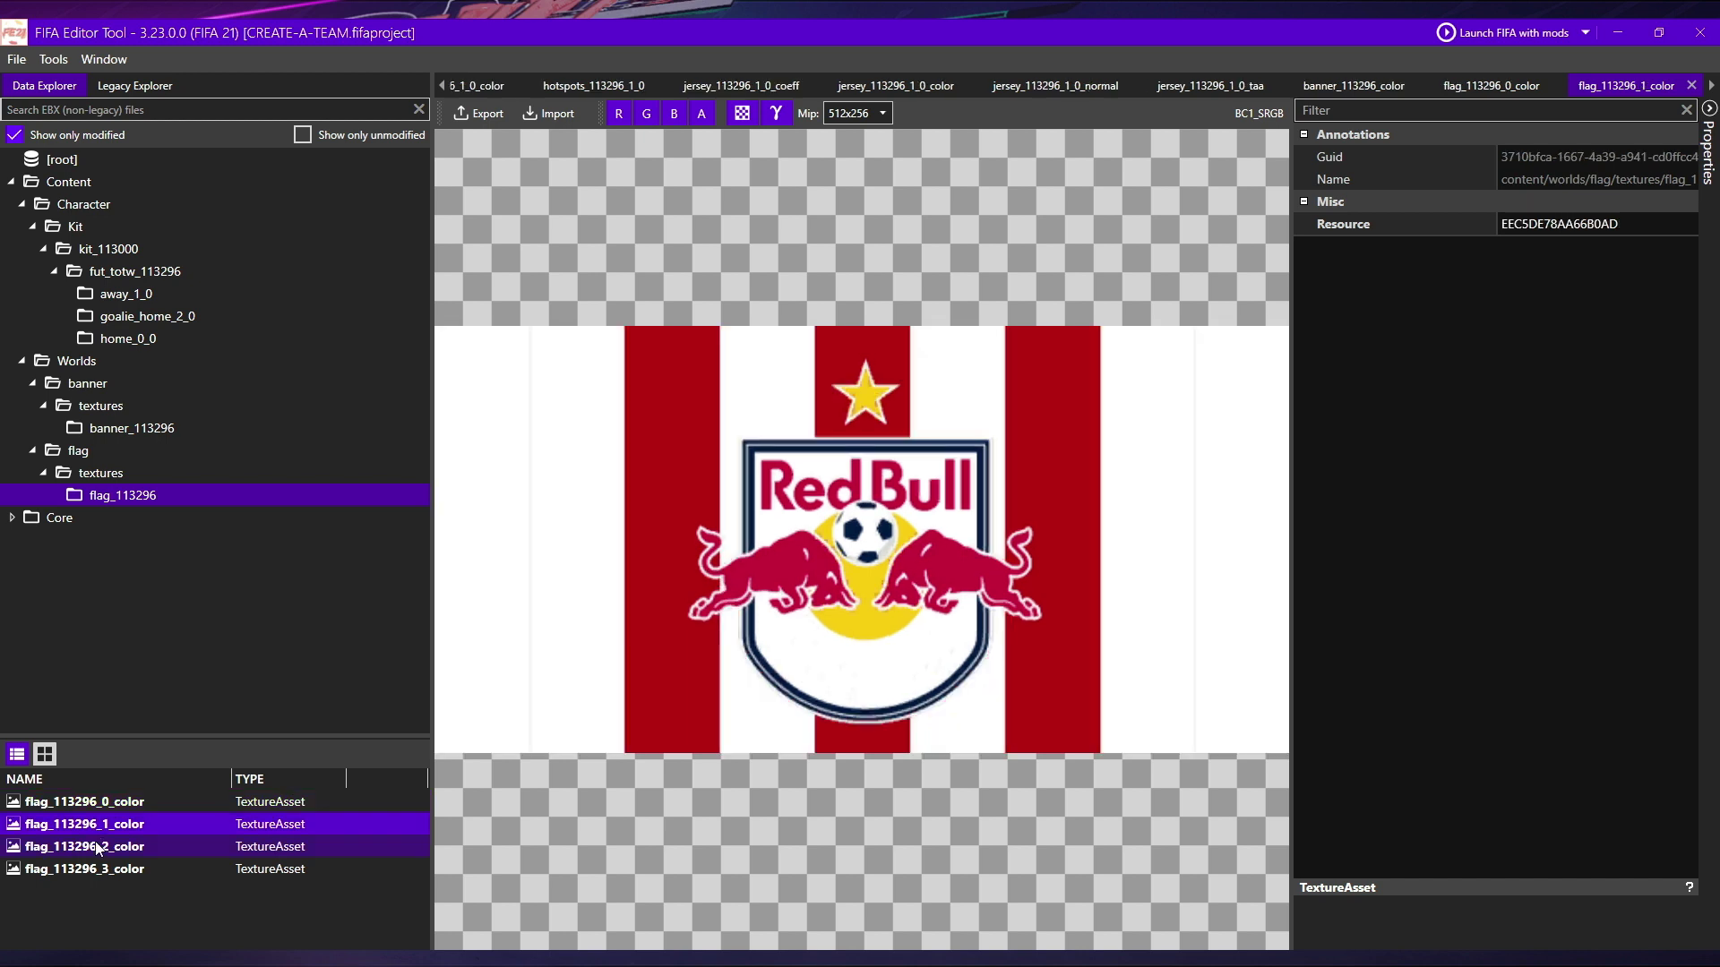
{"action": "double_click", "coordinate": [98, 846]}
{"action": "double_click", "coordinate": [99, 867]}
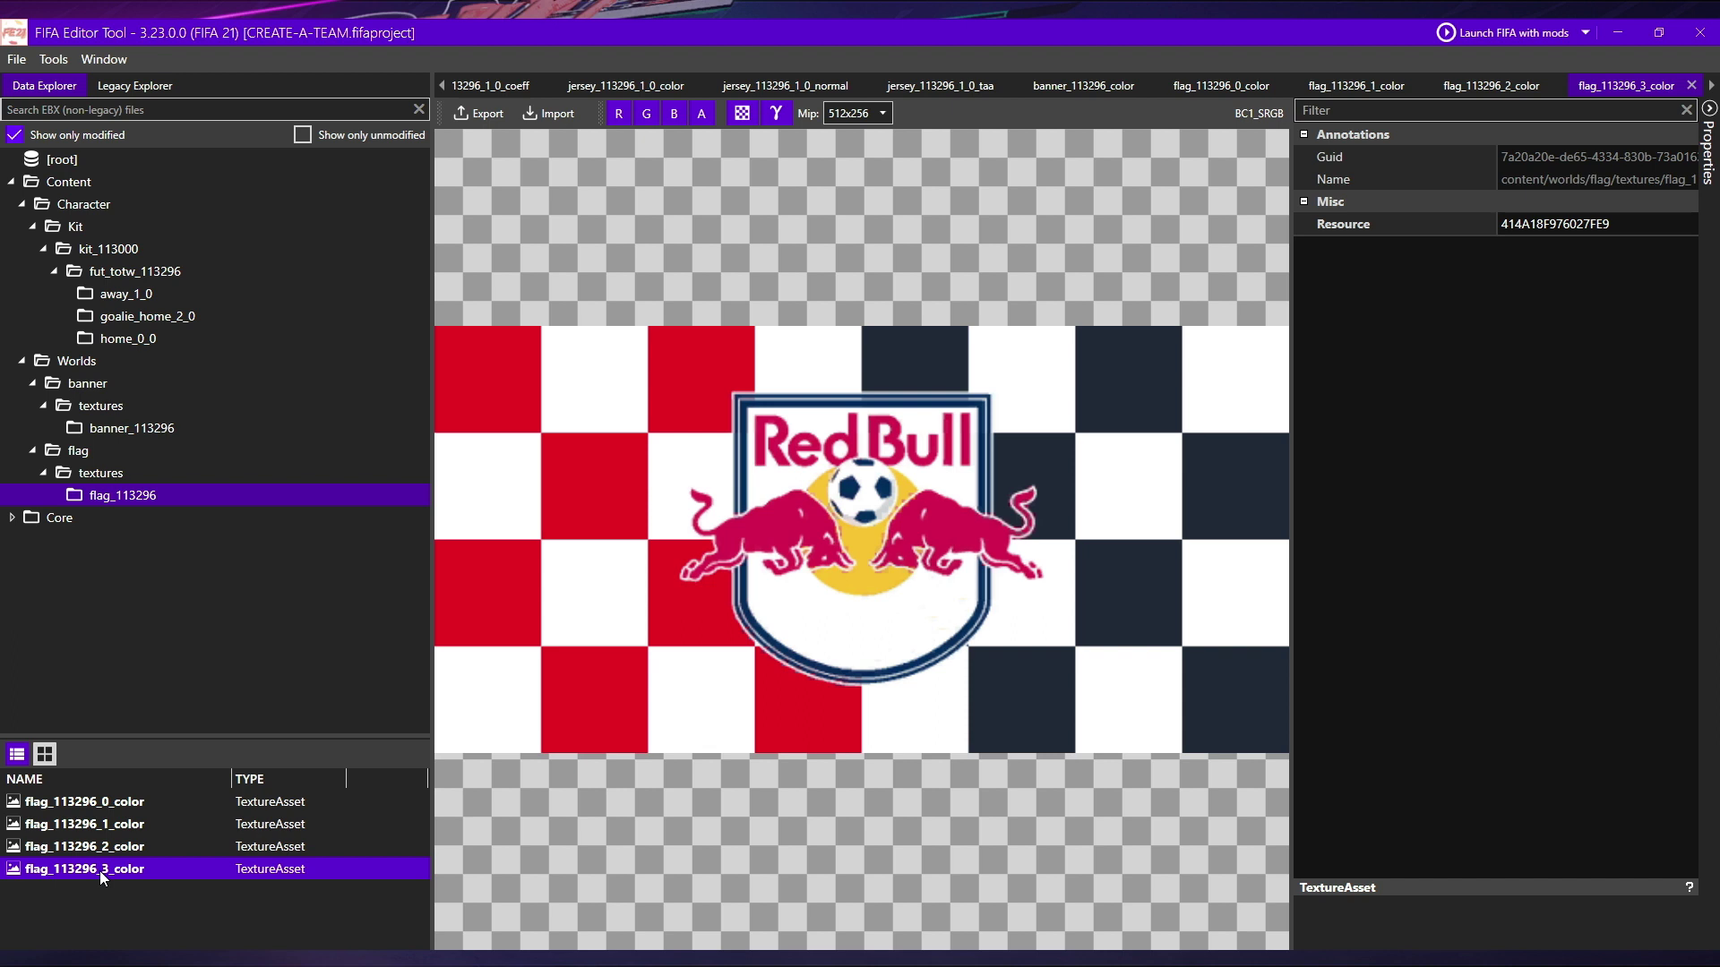
- Limit the legacy files to modified ones and expand the data folder down to the ui image assets
{"action": "left_click", "coordinate": [155, 89]}
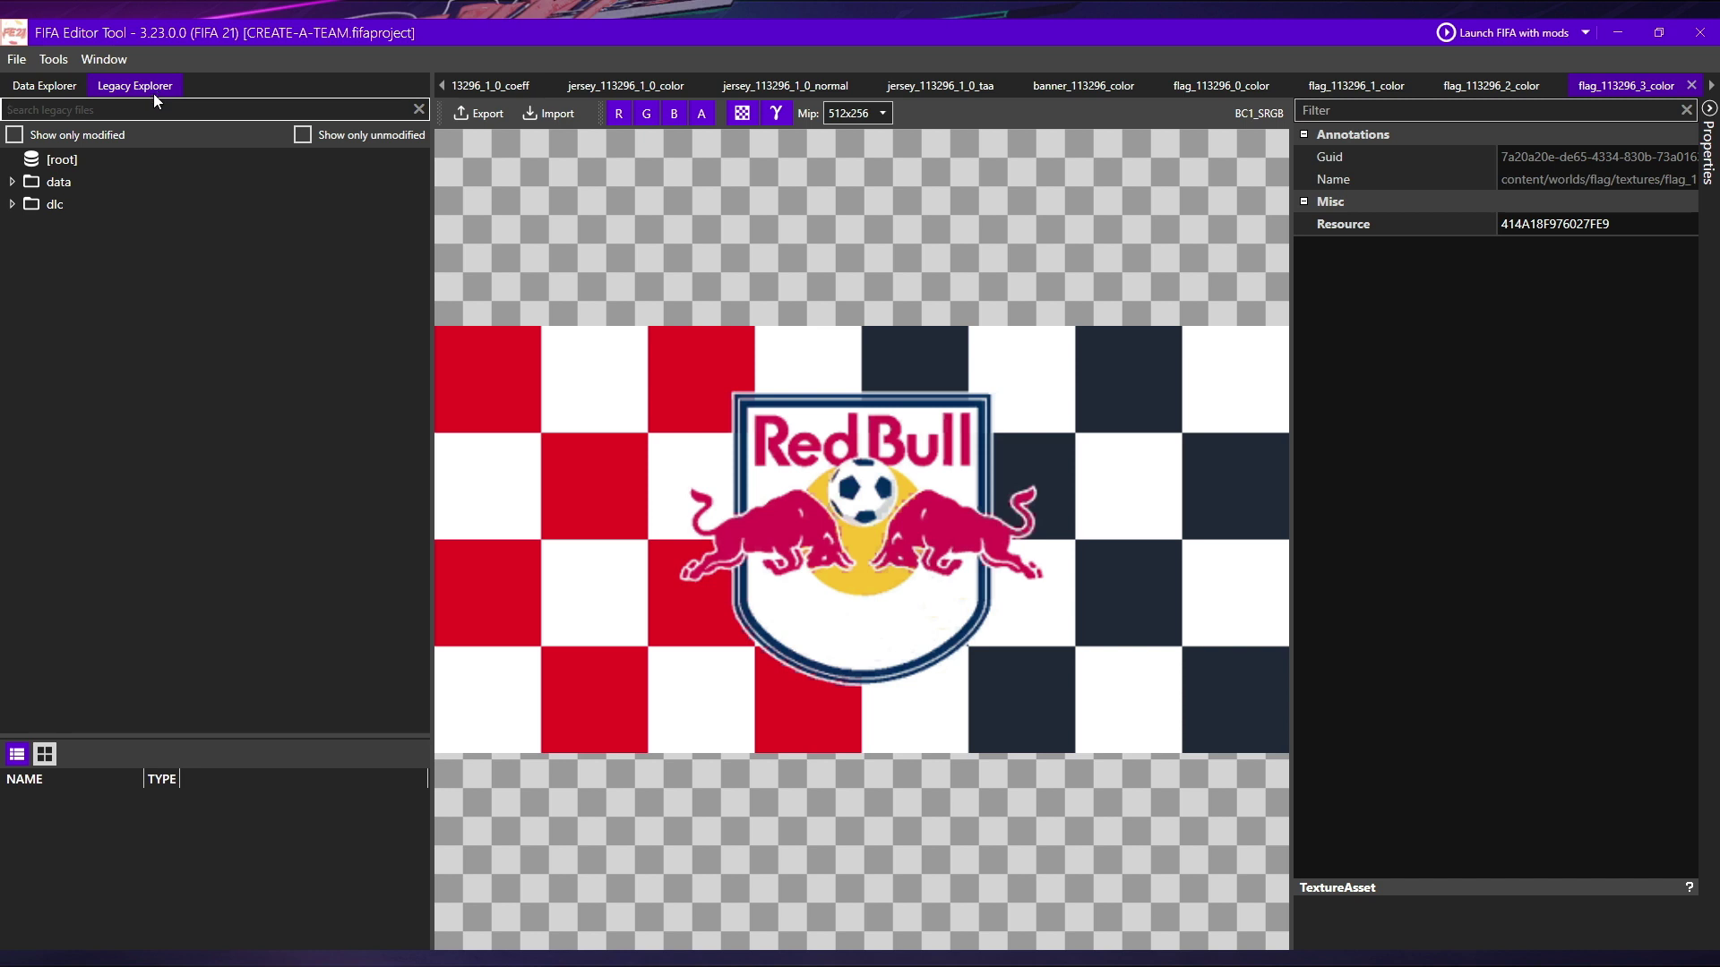
{"action": "left_click", "coordinate": [15, 136]}
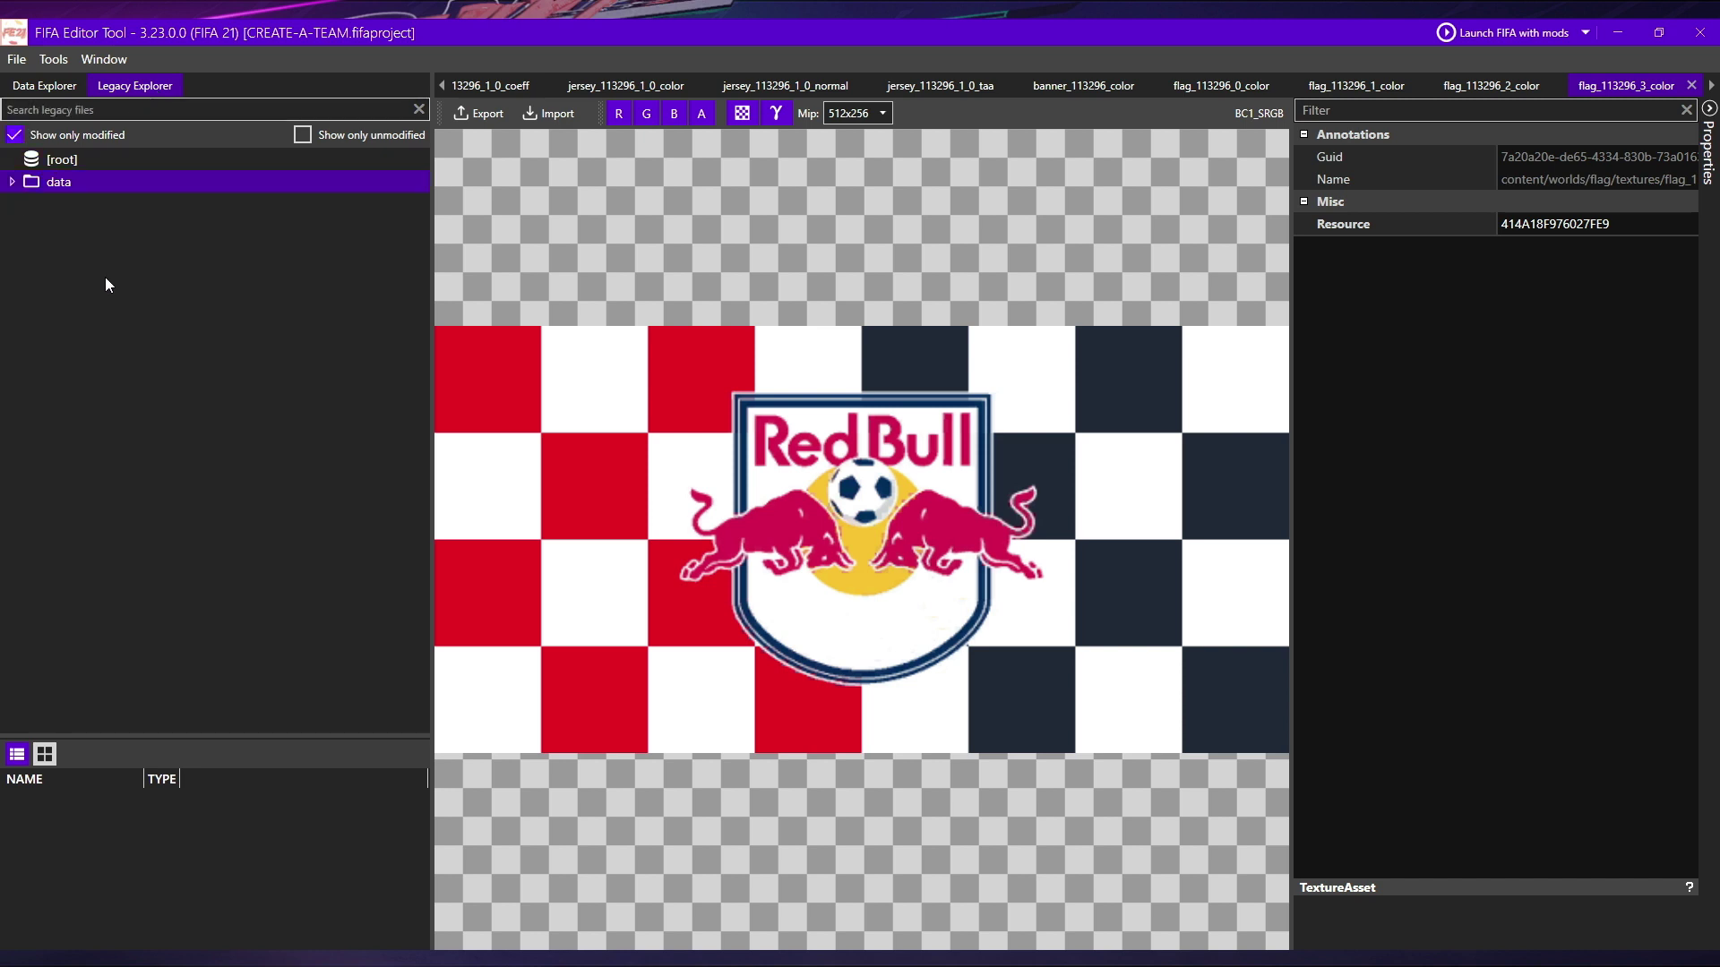
{"action": "left_click", "coordinate": [12, 182]}
{"action": "left_click", "coordinate": [23, 249]}
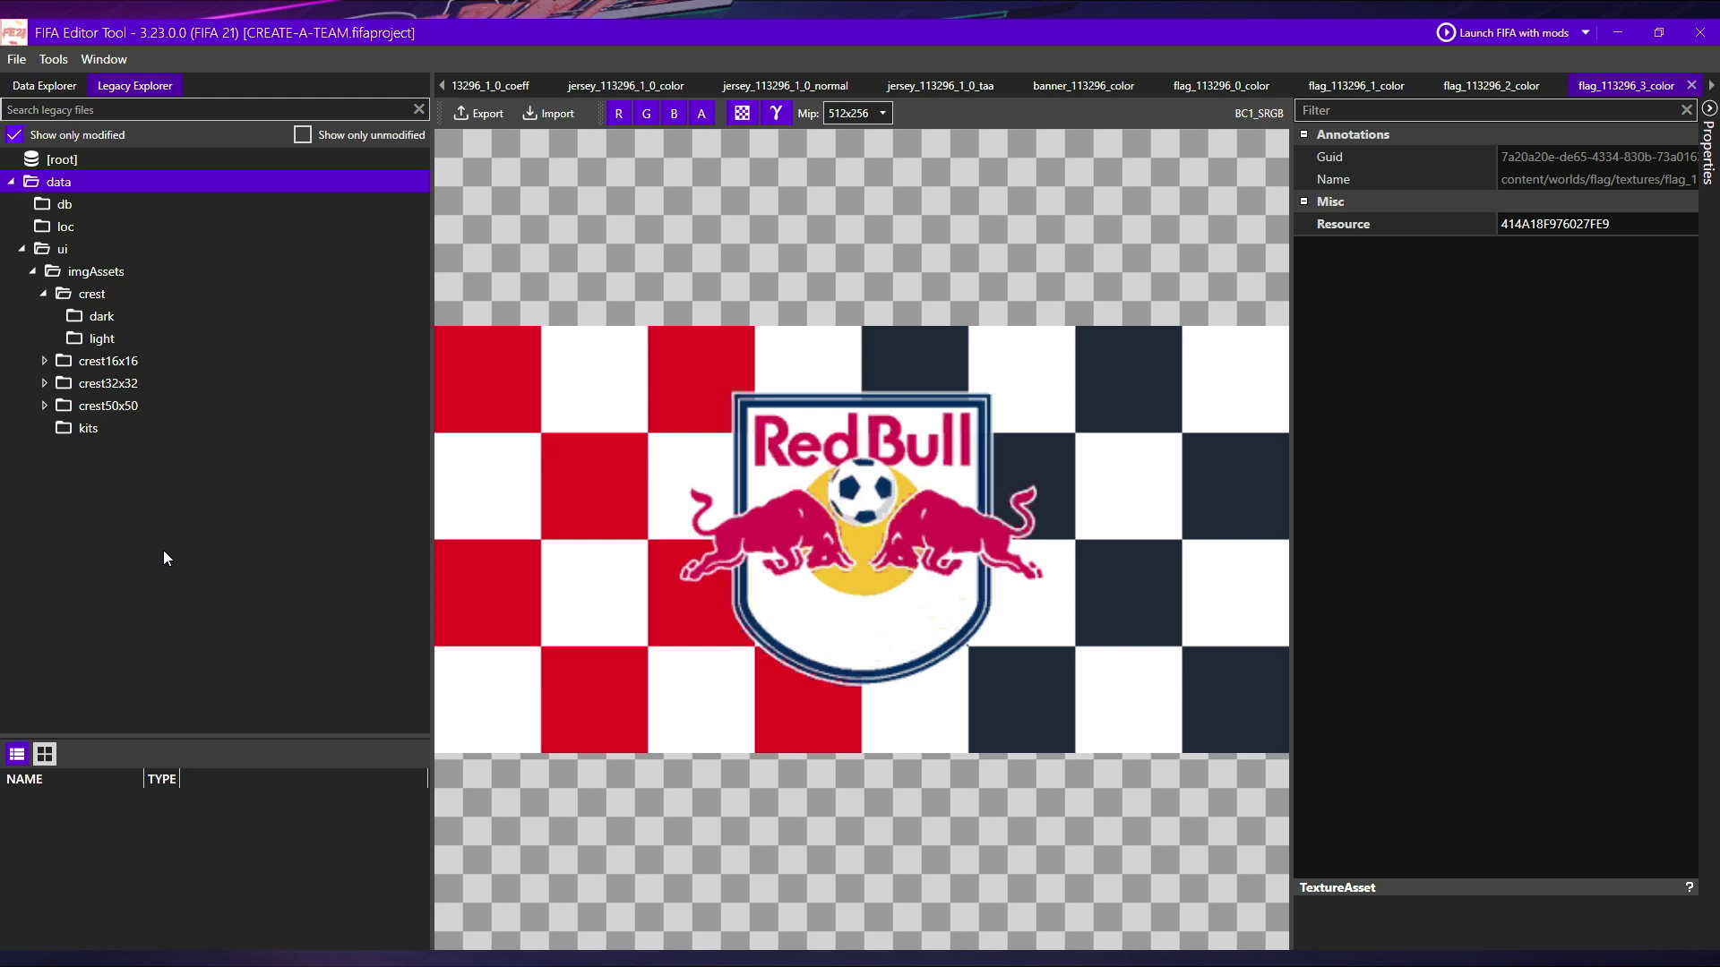
- Preview the j0, j1 and j2_113296_0 kit images and the dark version of the l113296 crest
{"action": "left_click", "coordinate": [102, 433]}
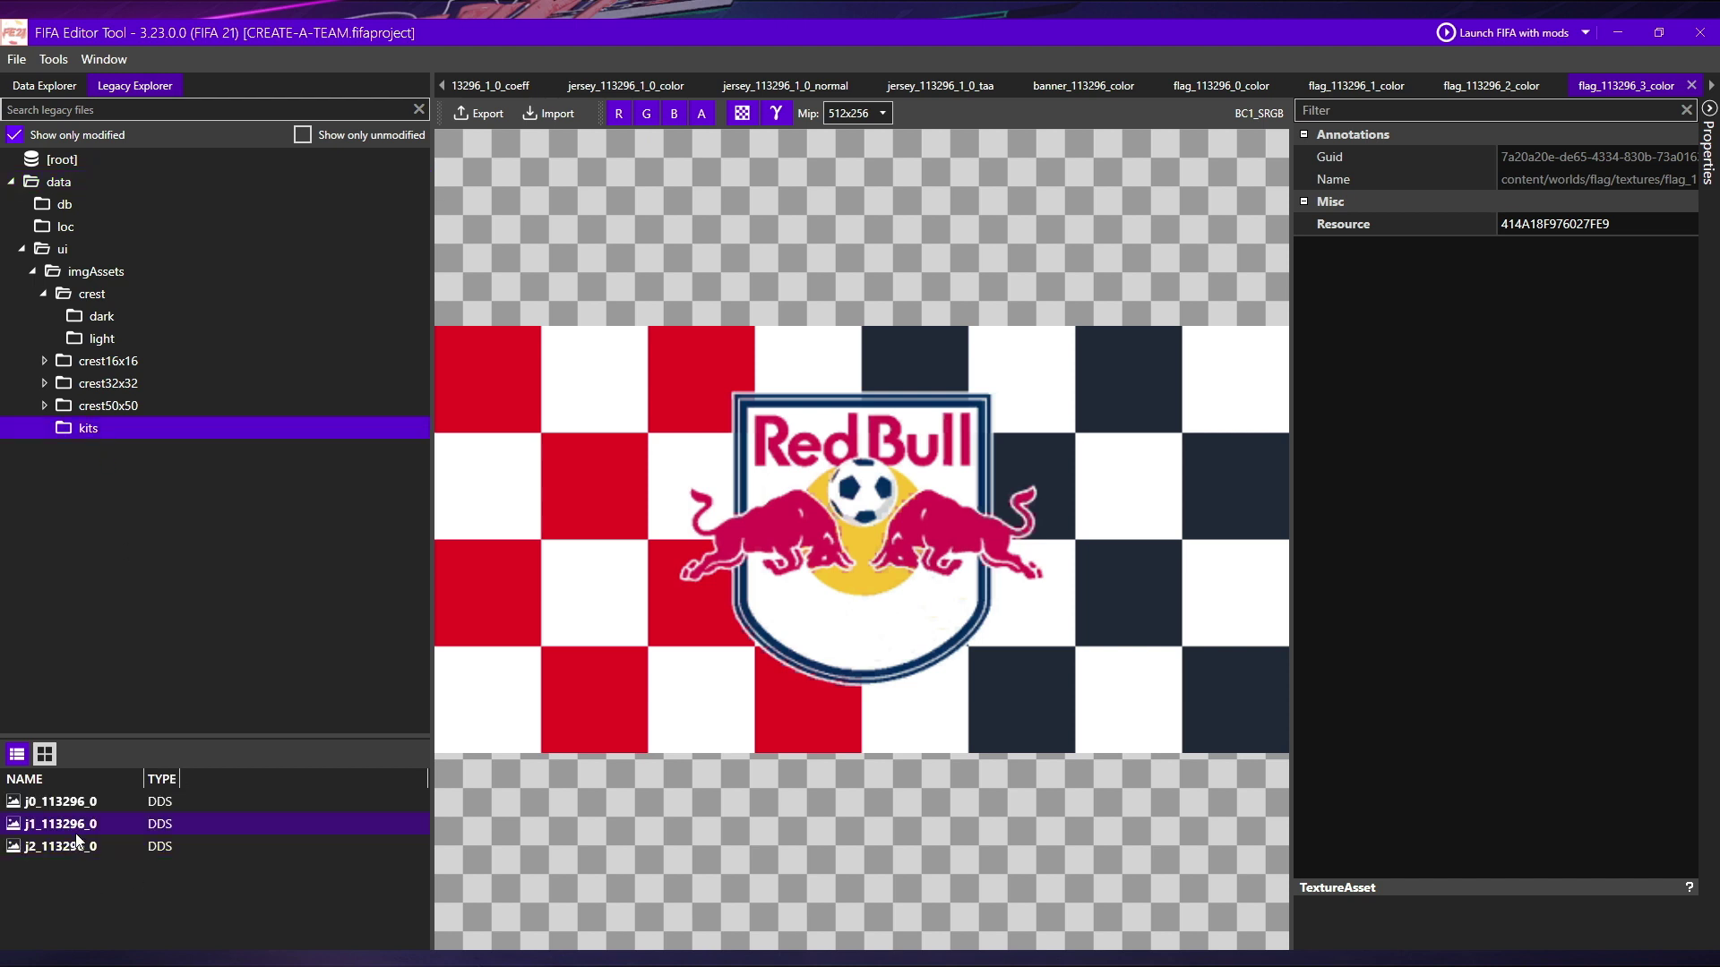
{"action": "double_click", "coordinate": [77, 803]}
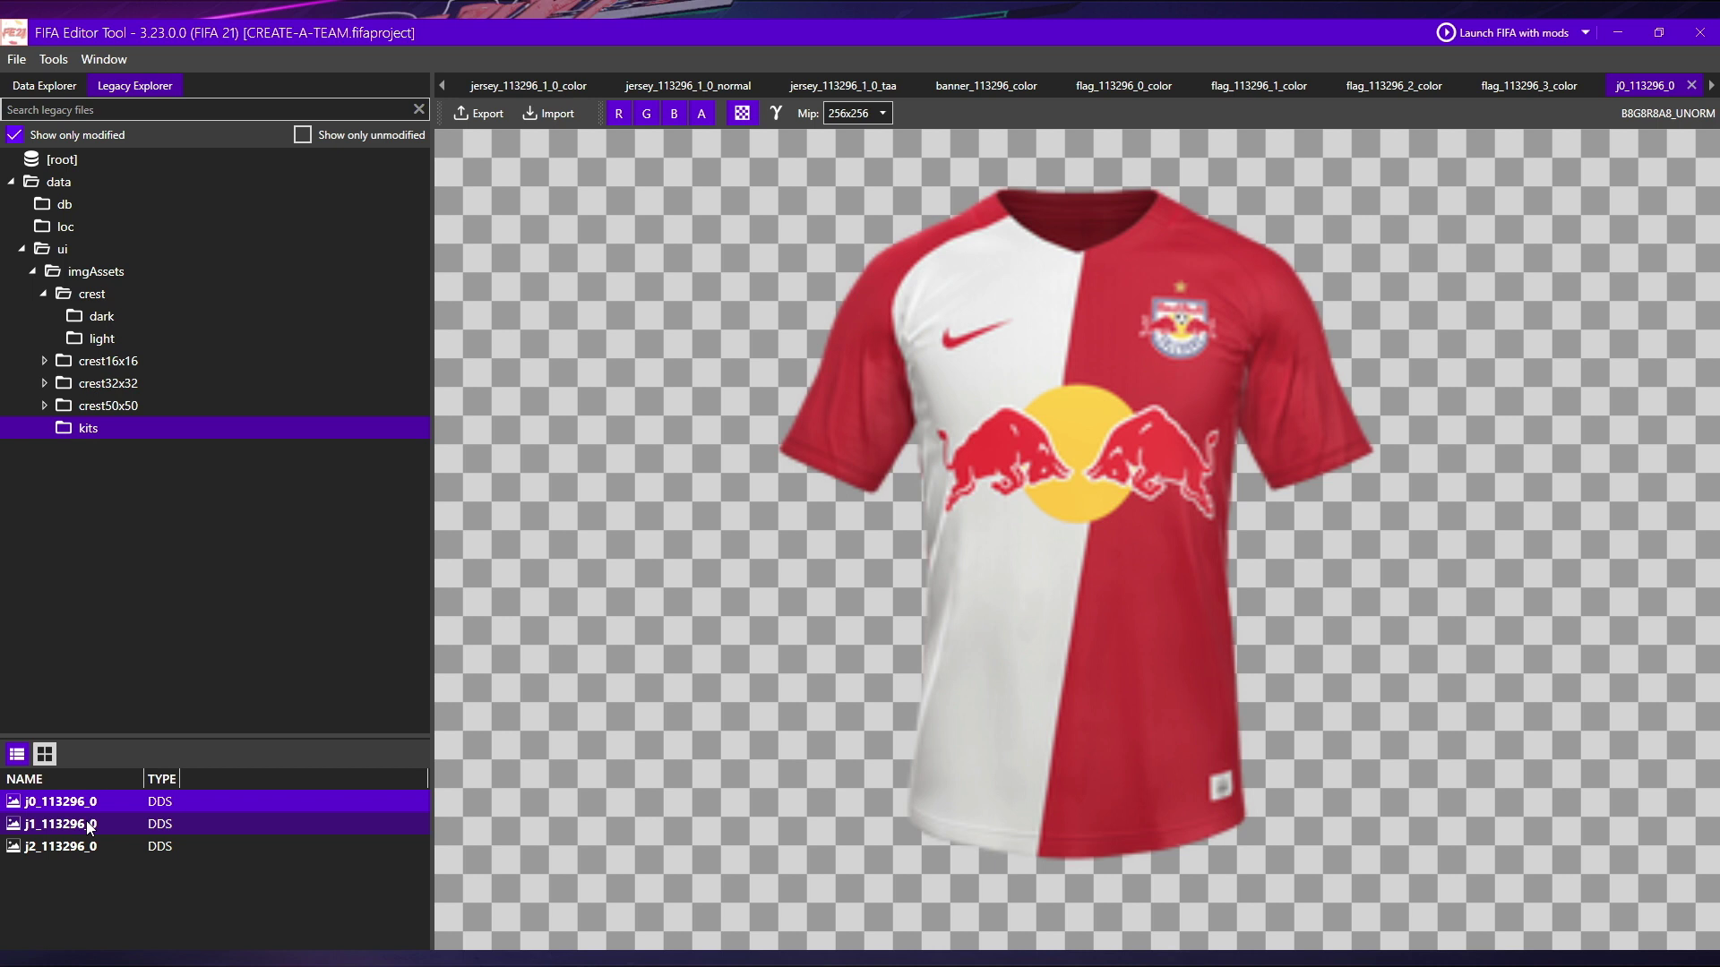
{"action": "left_click", "coordinate": [86, 820]}
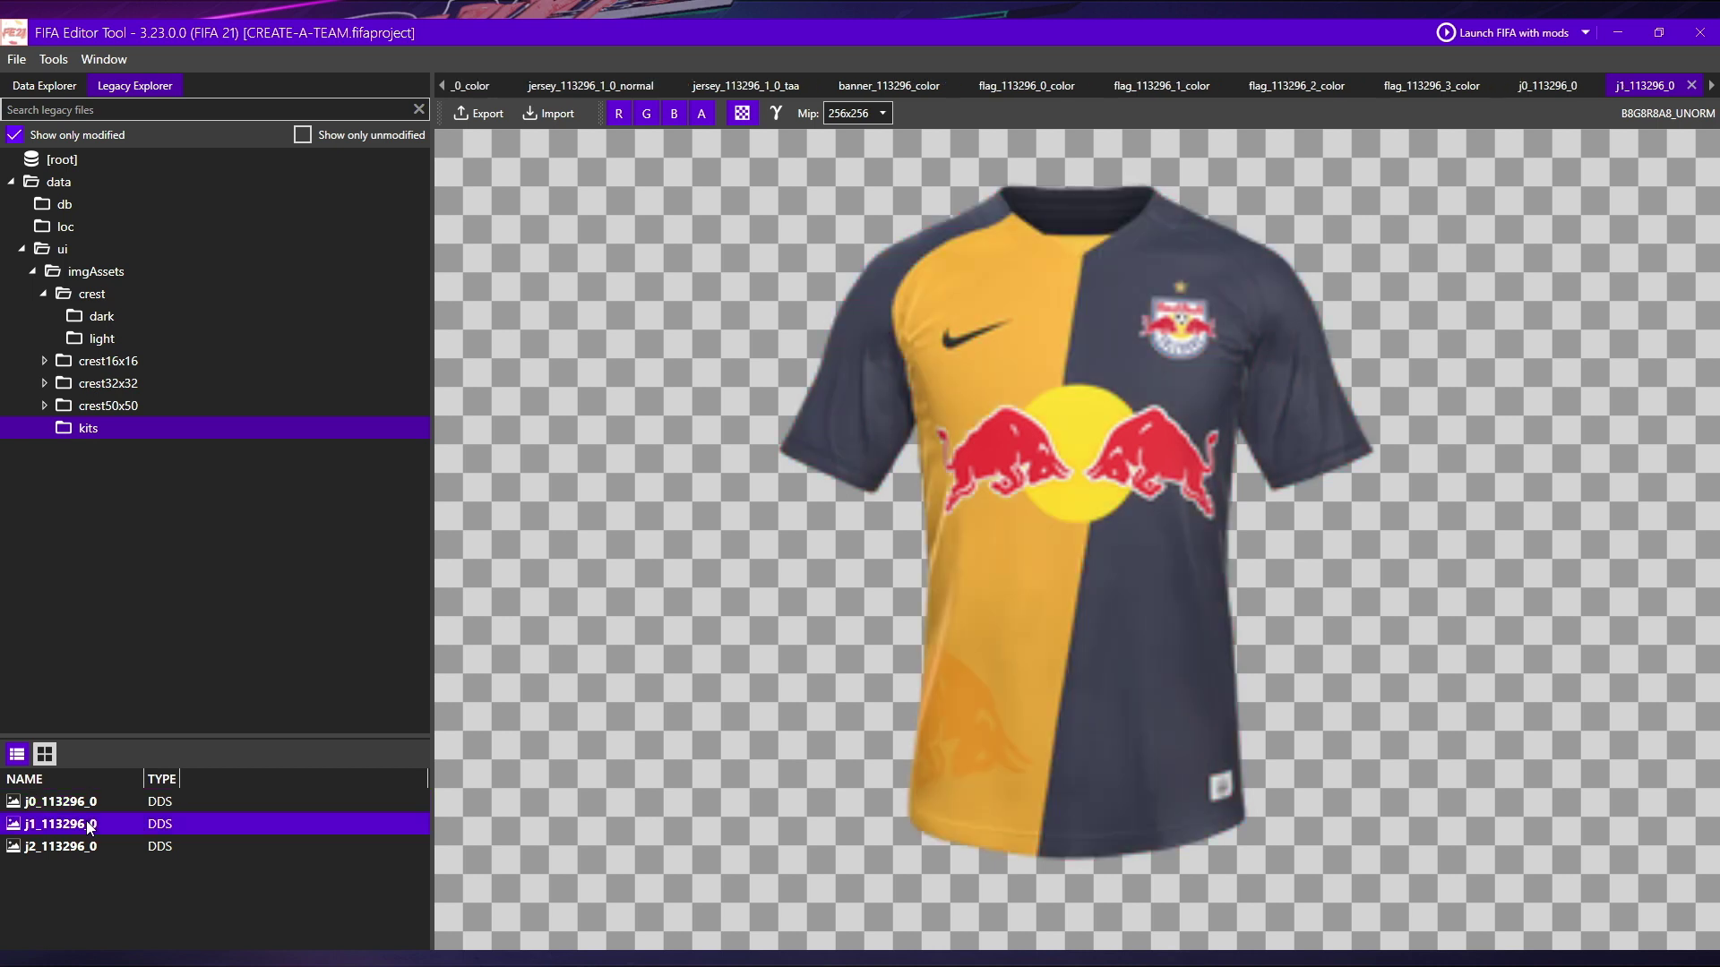
{"action": "left_click", "coordinate": [85, 846]}
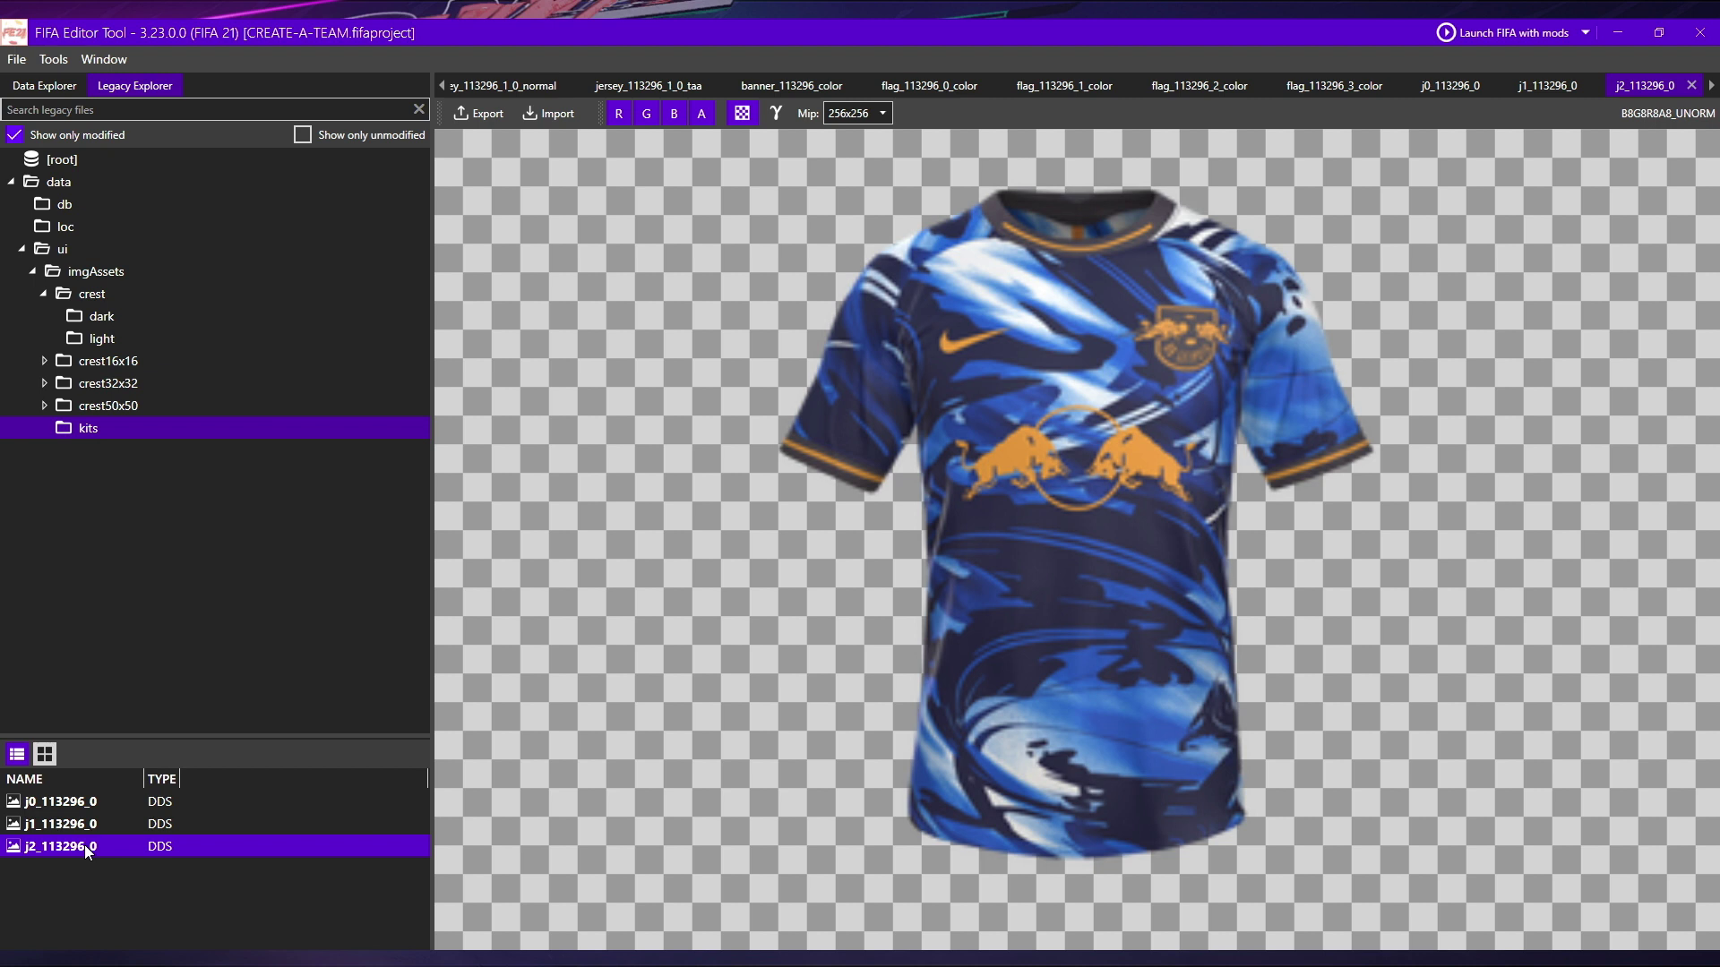
{"action": "left_click", "coordinate": [112, 322]}
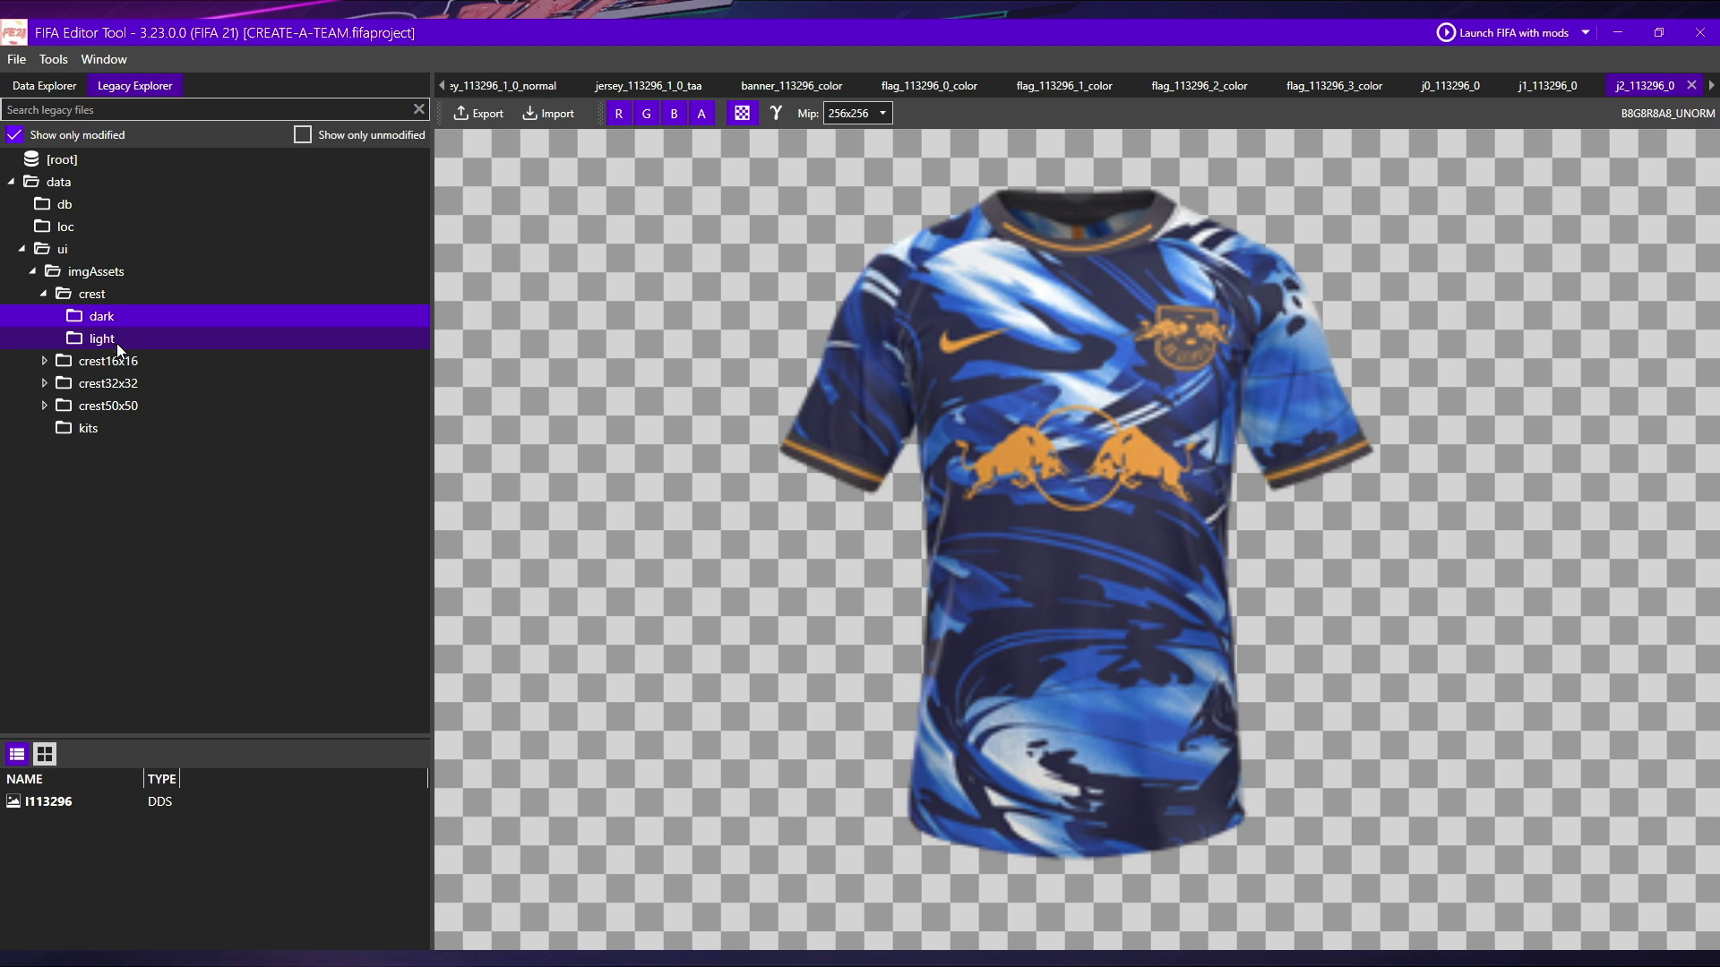
{"action": "double_click", "coordinate": [79, 799]}
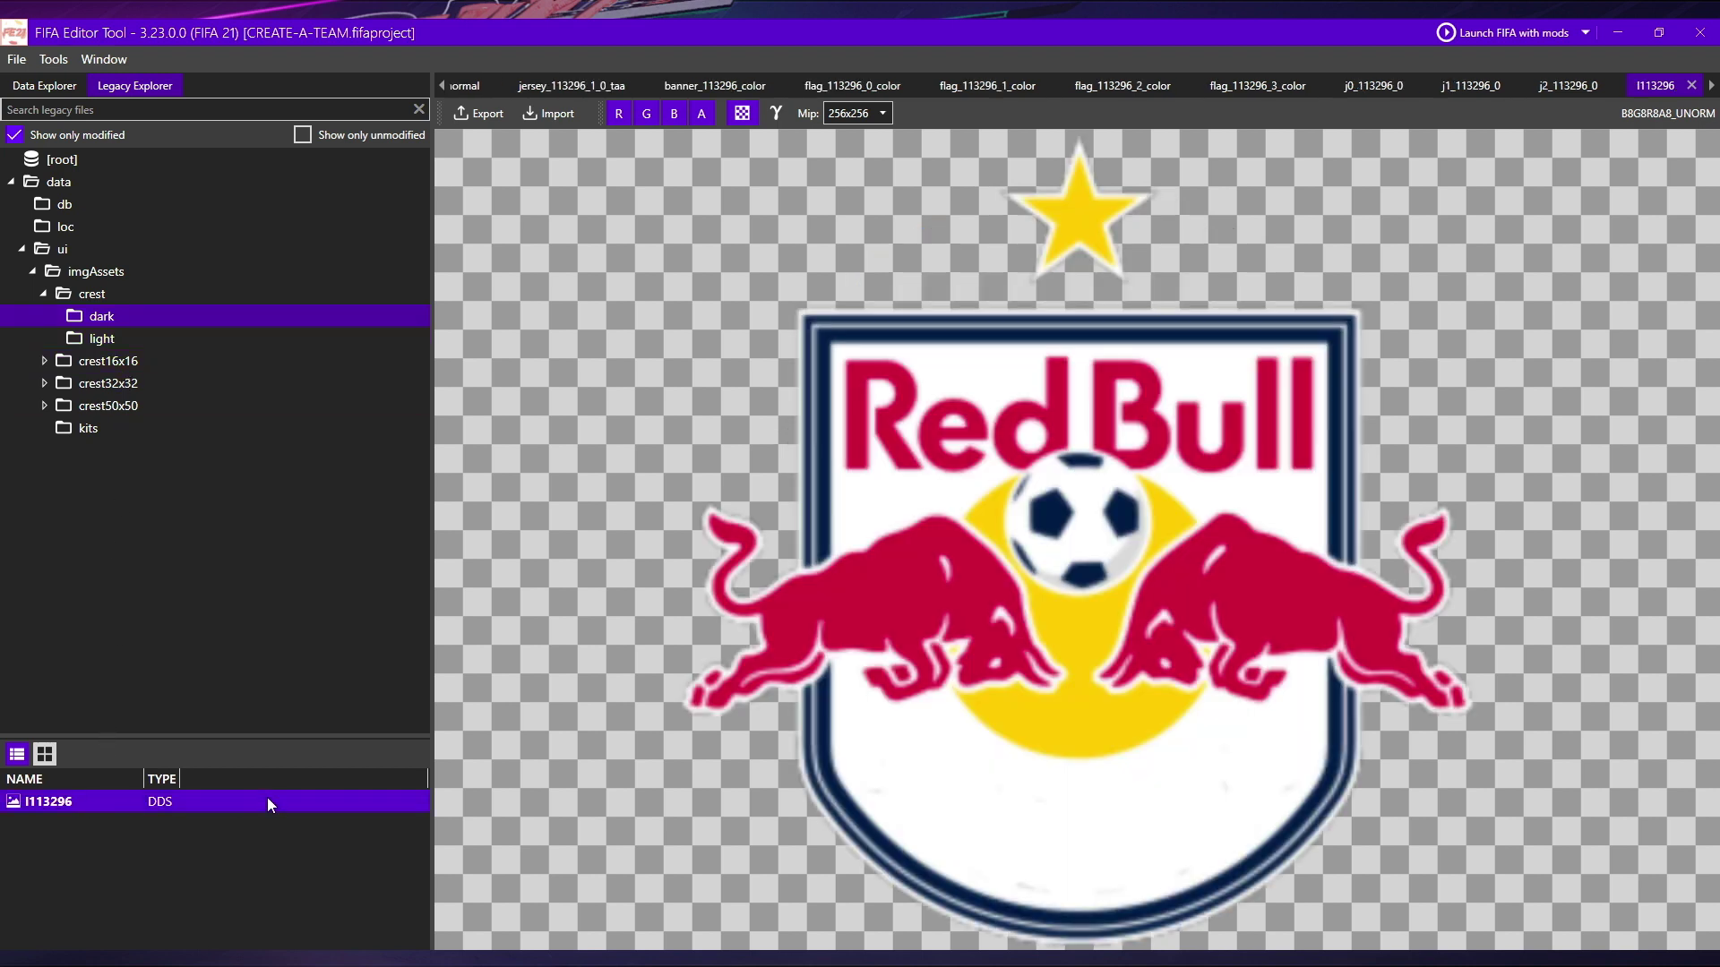
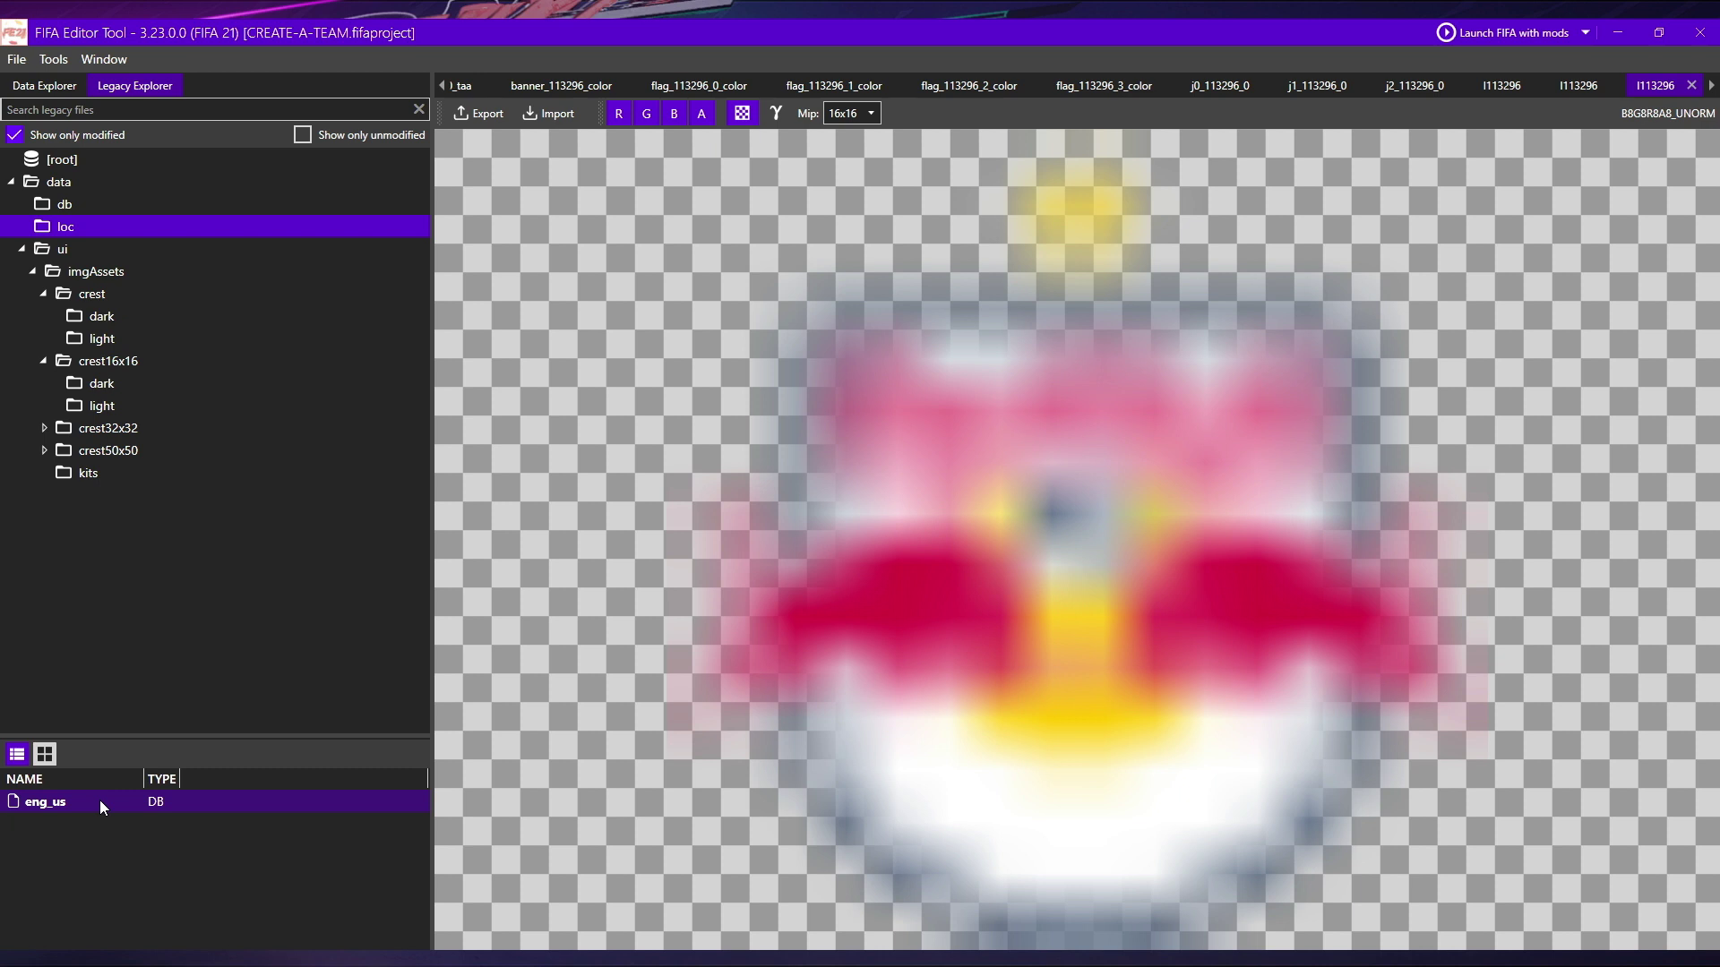
- Open the eng_us language database and view its LanguageStrings1 and LanguageStrings2 tables
{"action": "double_click", "coordinate": [100, 799]}
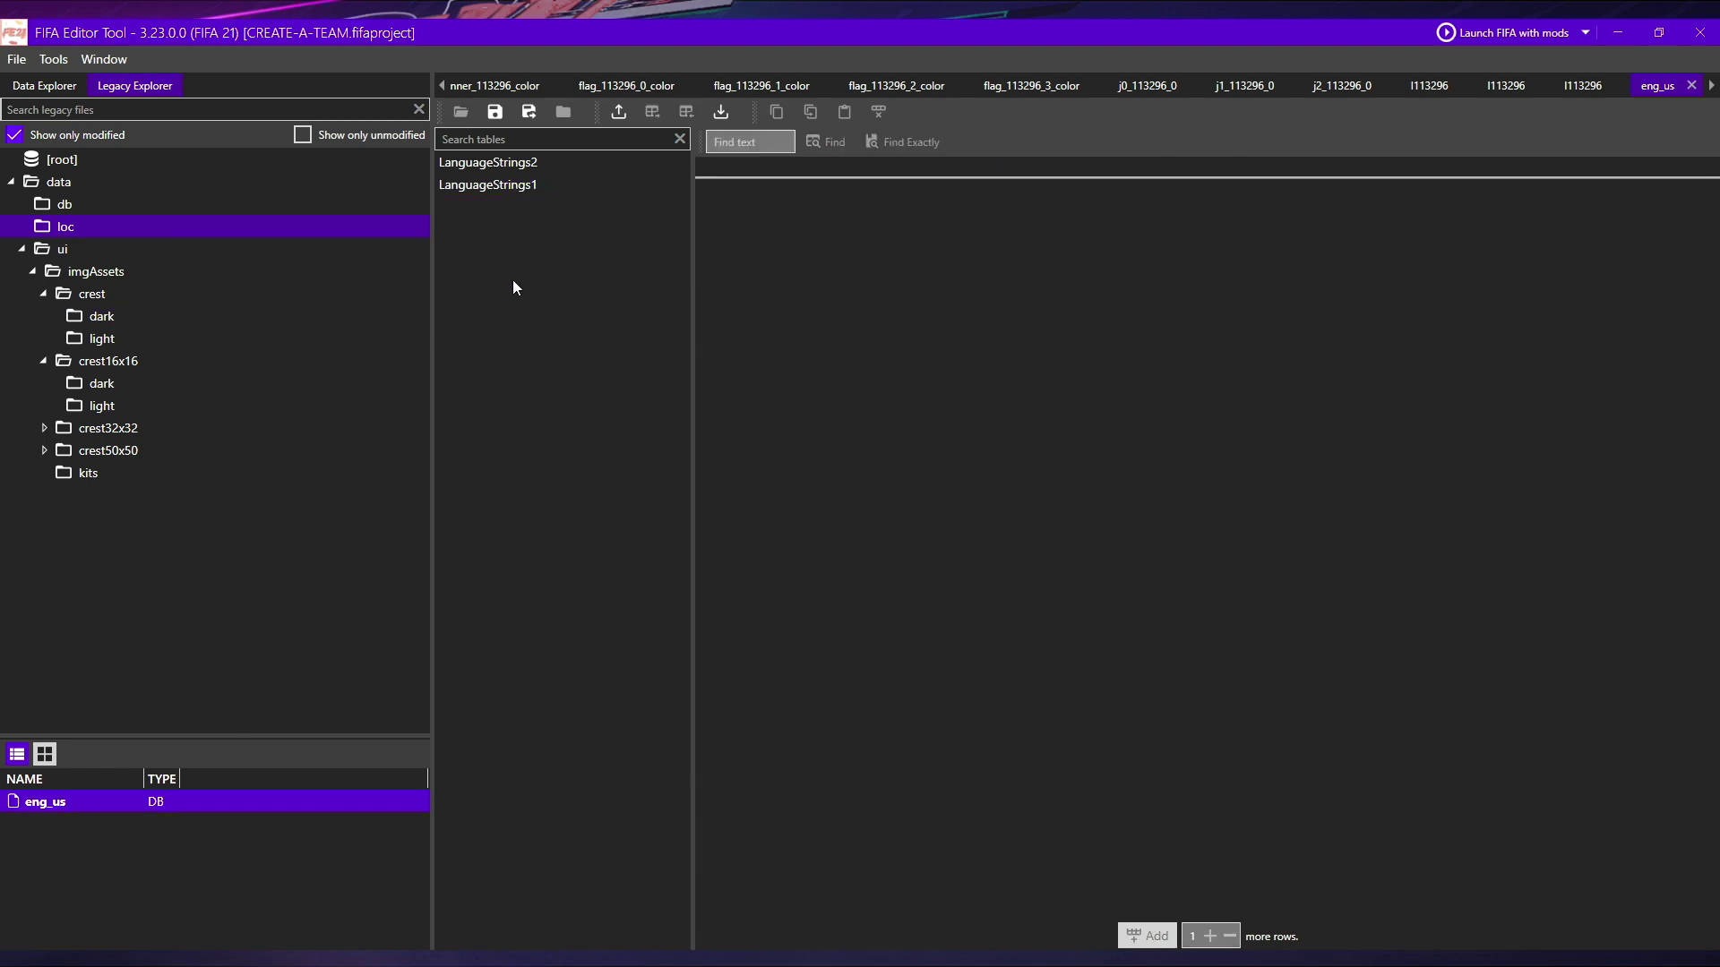
{"action": "left_click", "coordinate": [541, 188]}
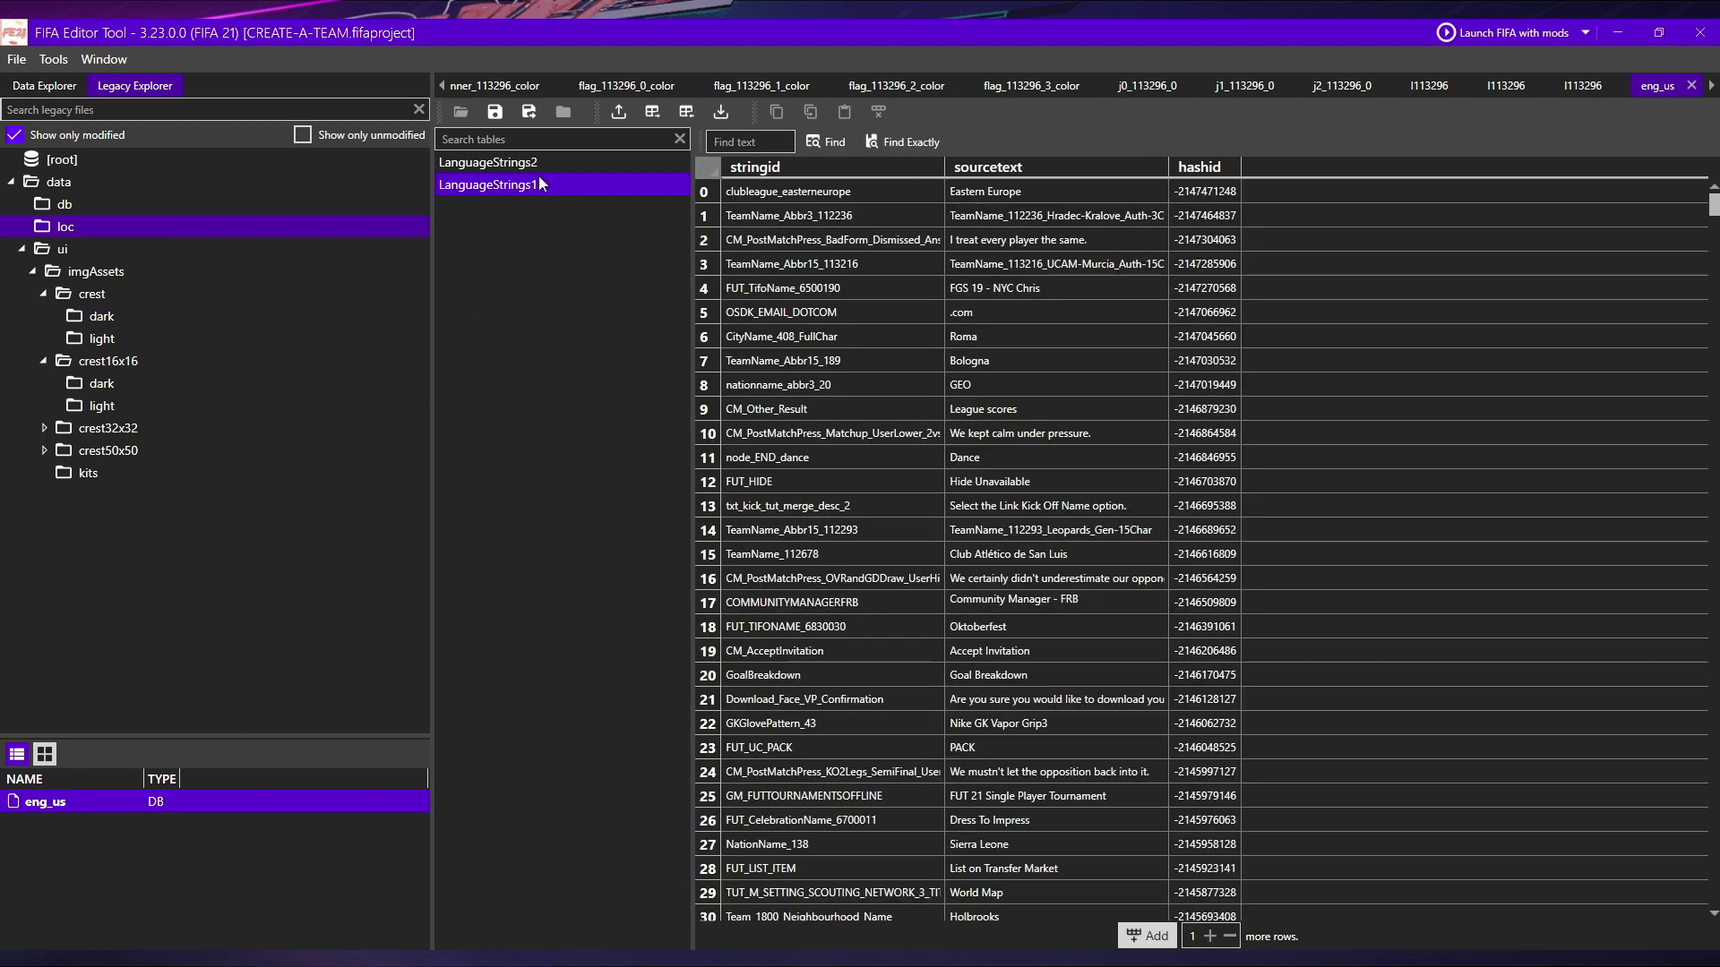
{"action": "left_click", "coordinate": [540, 165]}
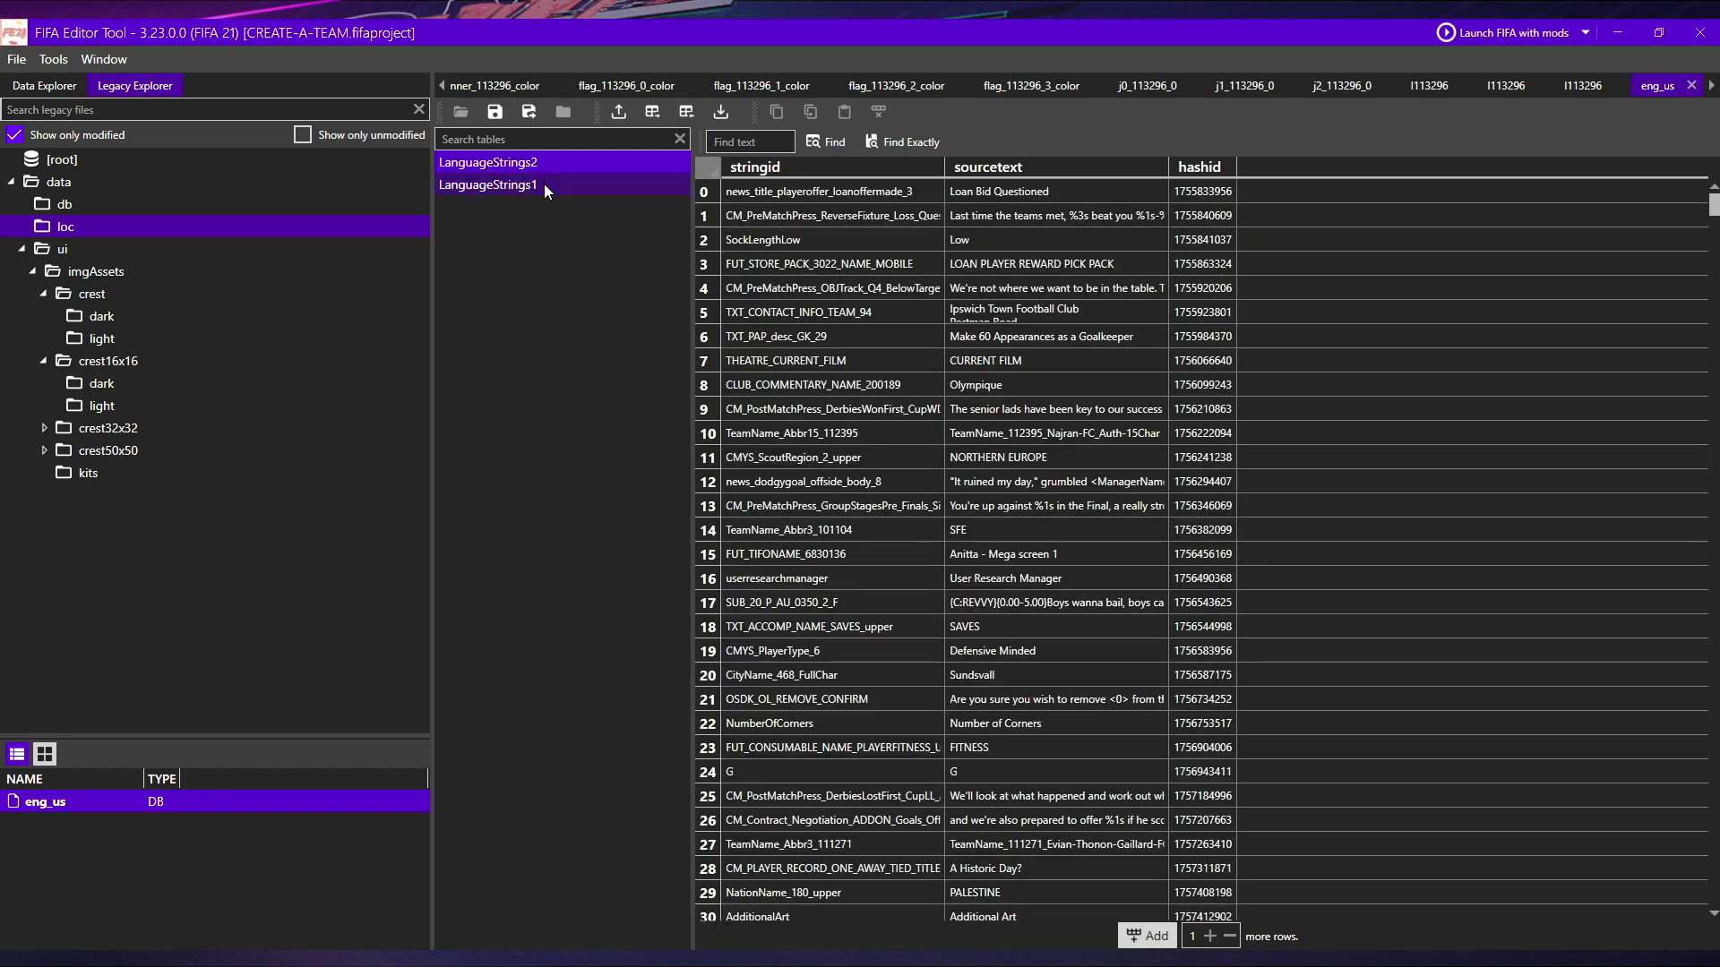
{"action": "left_click", "coordinate": [544, 185]}
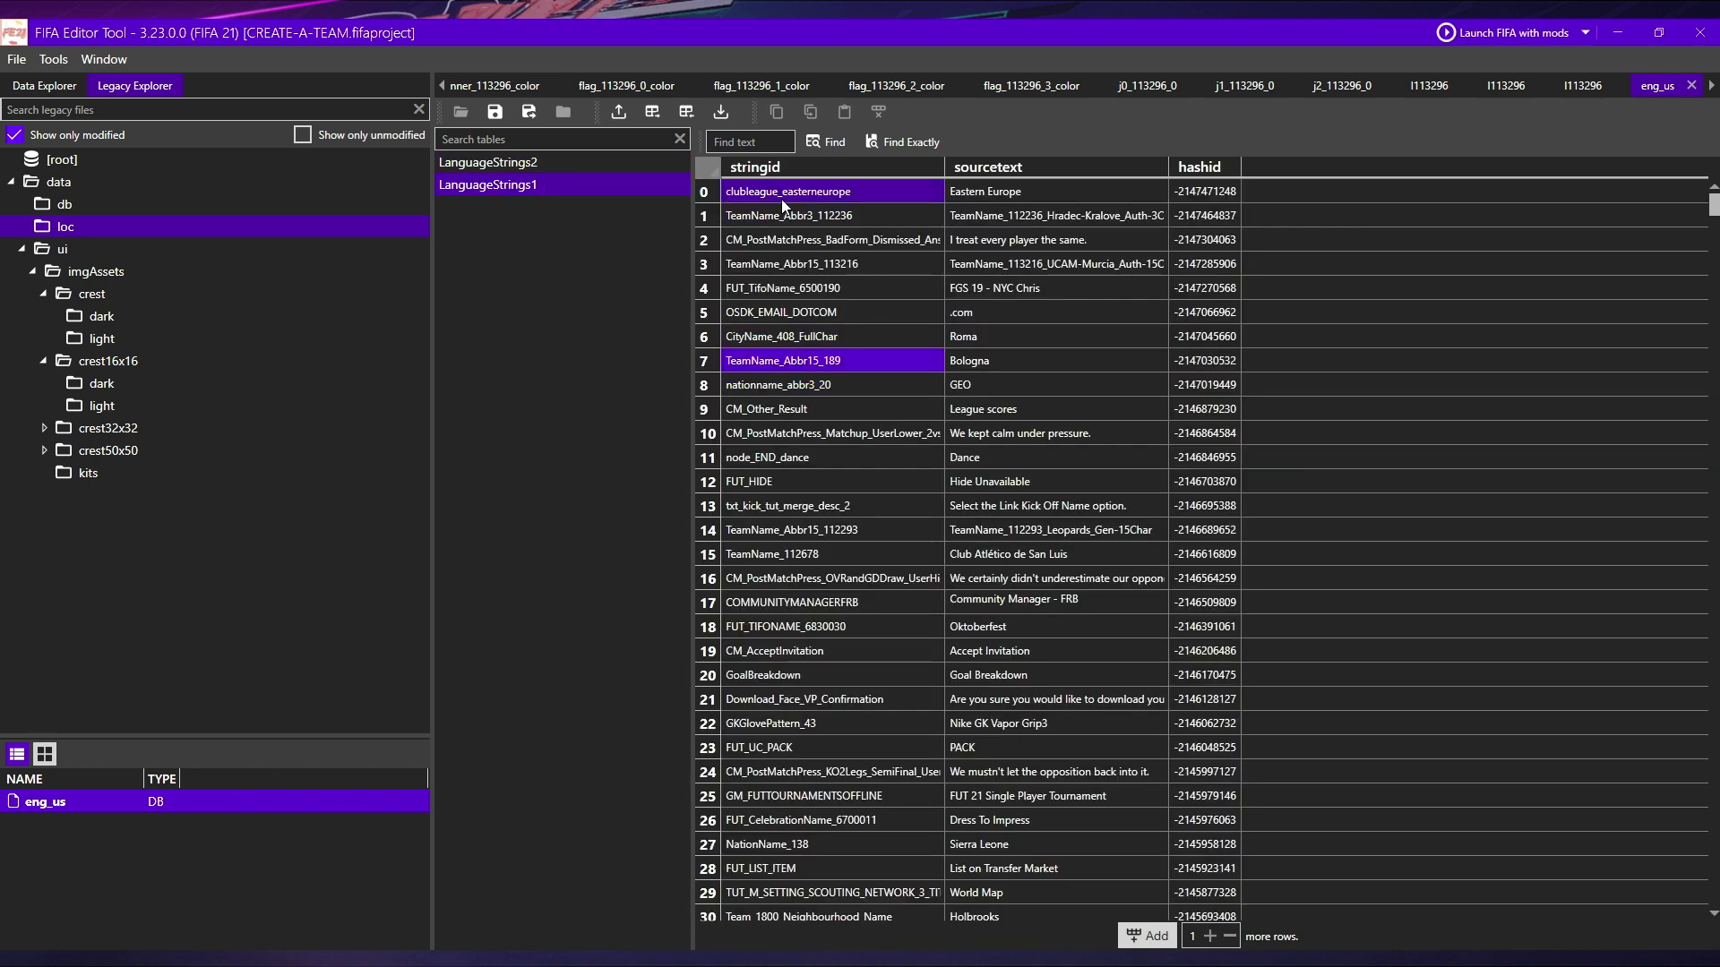
- Search LanguageStrings1 for 113296 and go through the successive TeamName entries with their source texts
{"action": "left_click", "coordinate": [745, 146]}
{"action": "type", "text": "113296"}
{"action": "key", "text": "Return"}
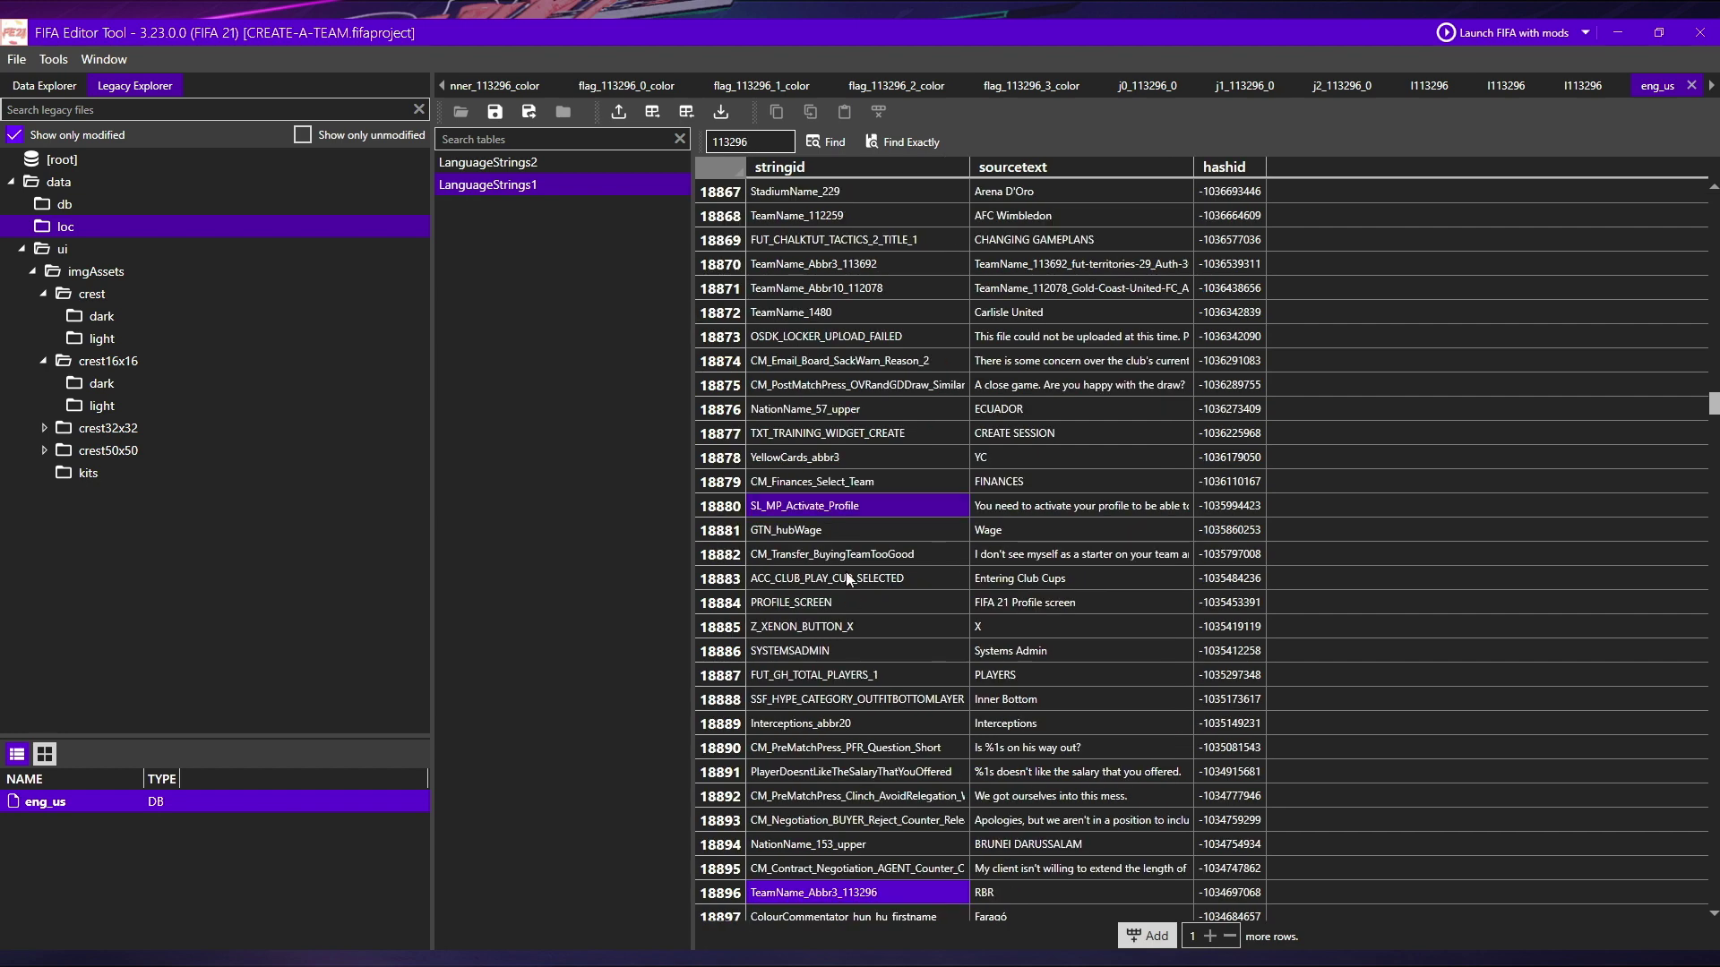
{"action": "scroll", "coordinate": [847, 822], "scroll_direction": "down", "scroll_amount": 1}
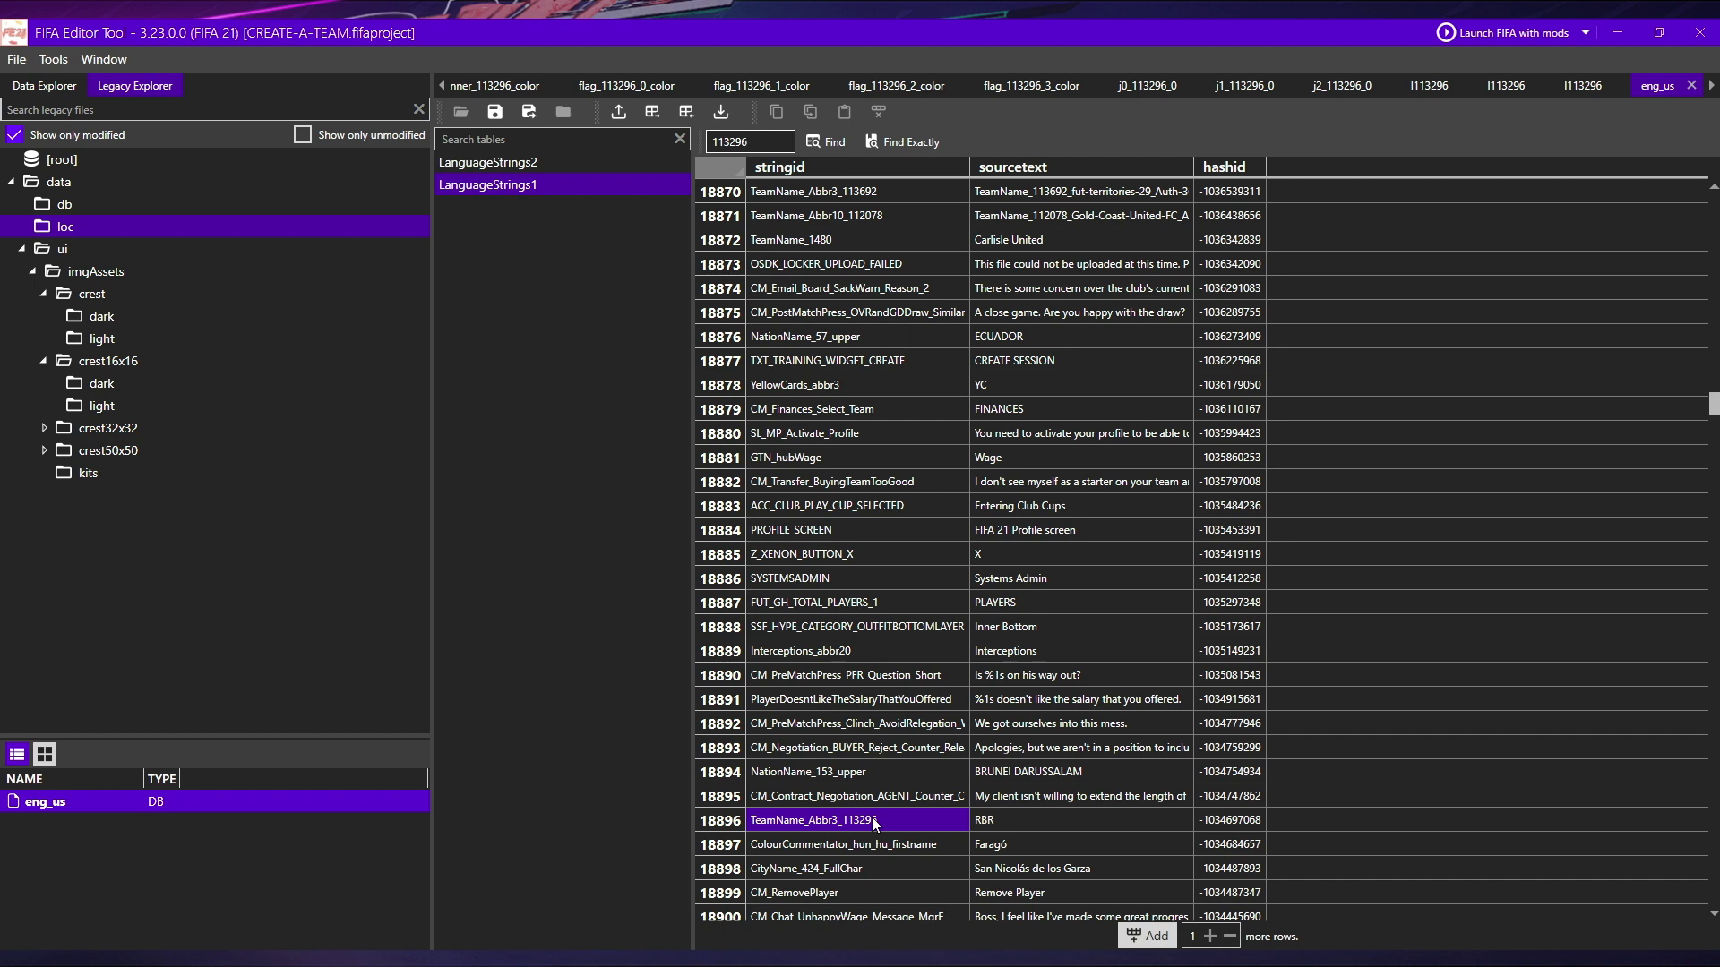
{"action": "left_click", "coordinate": [1000, 820]}
{"action": "left_click", "coordinate": [770, 136]}
{"action": "key", "text": "Return"}
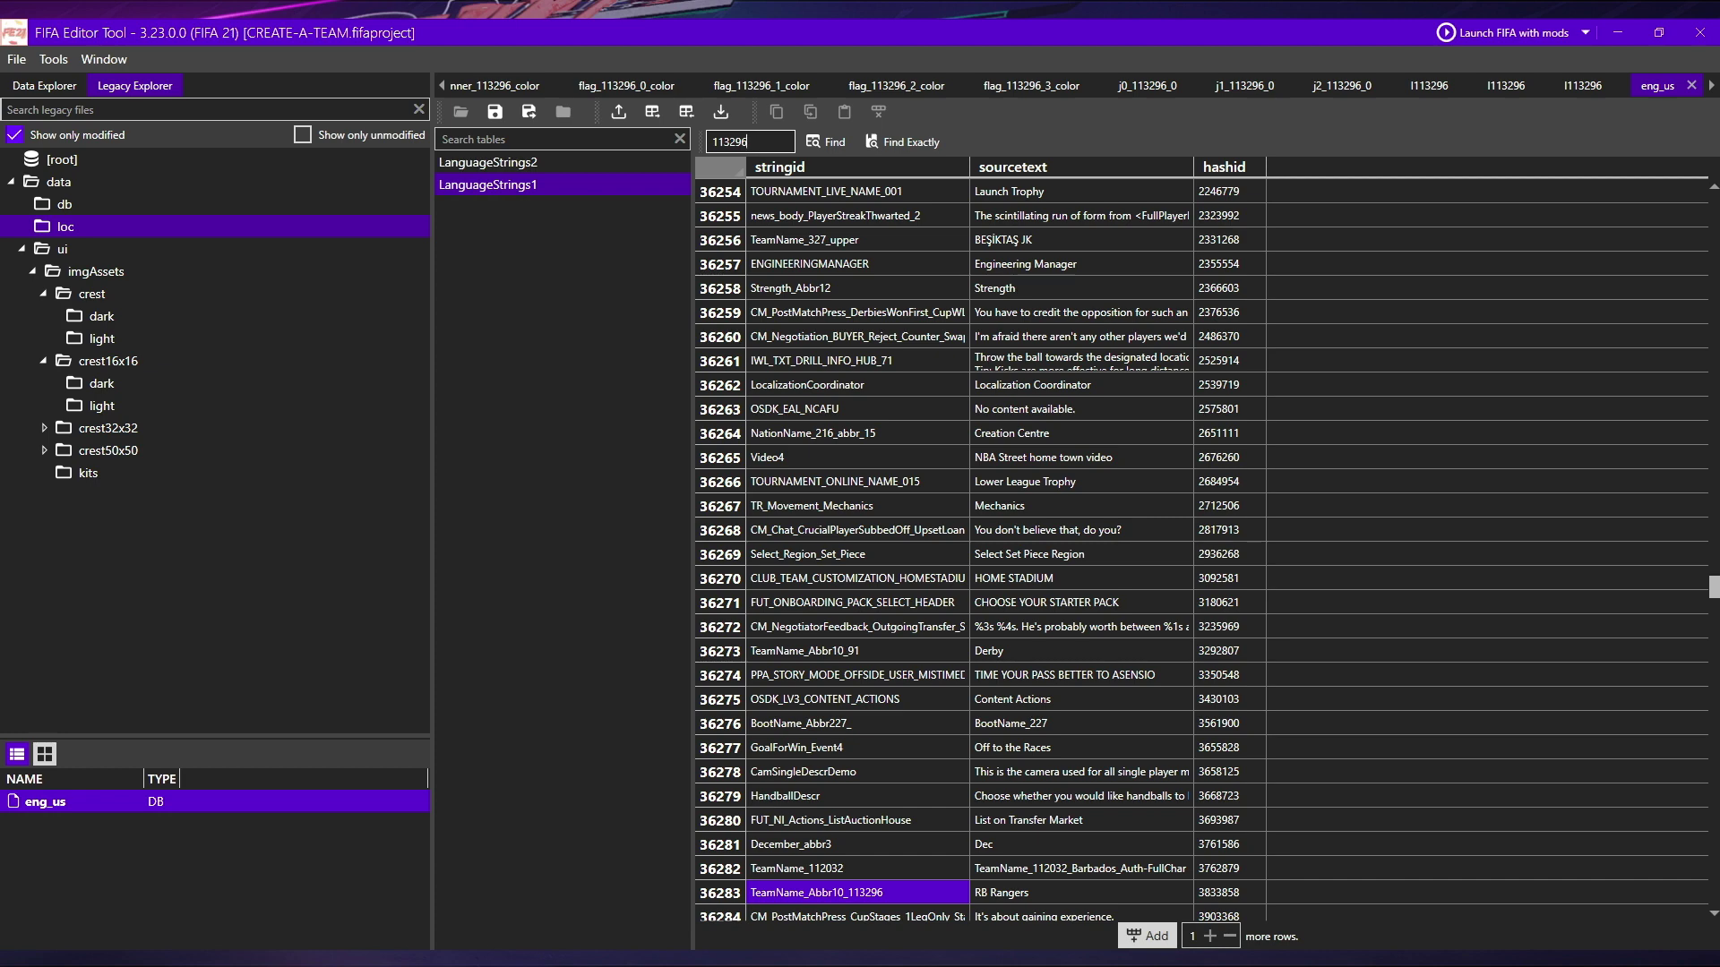
{"action": "key", "text": "Return"}
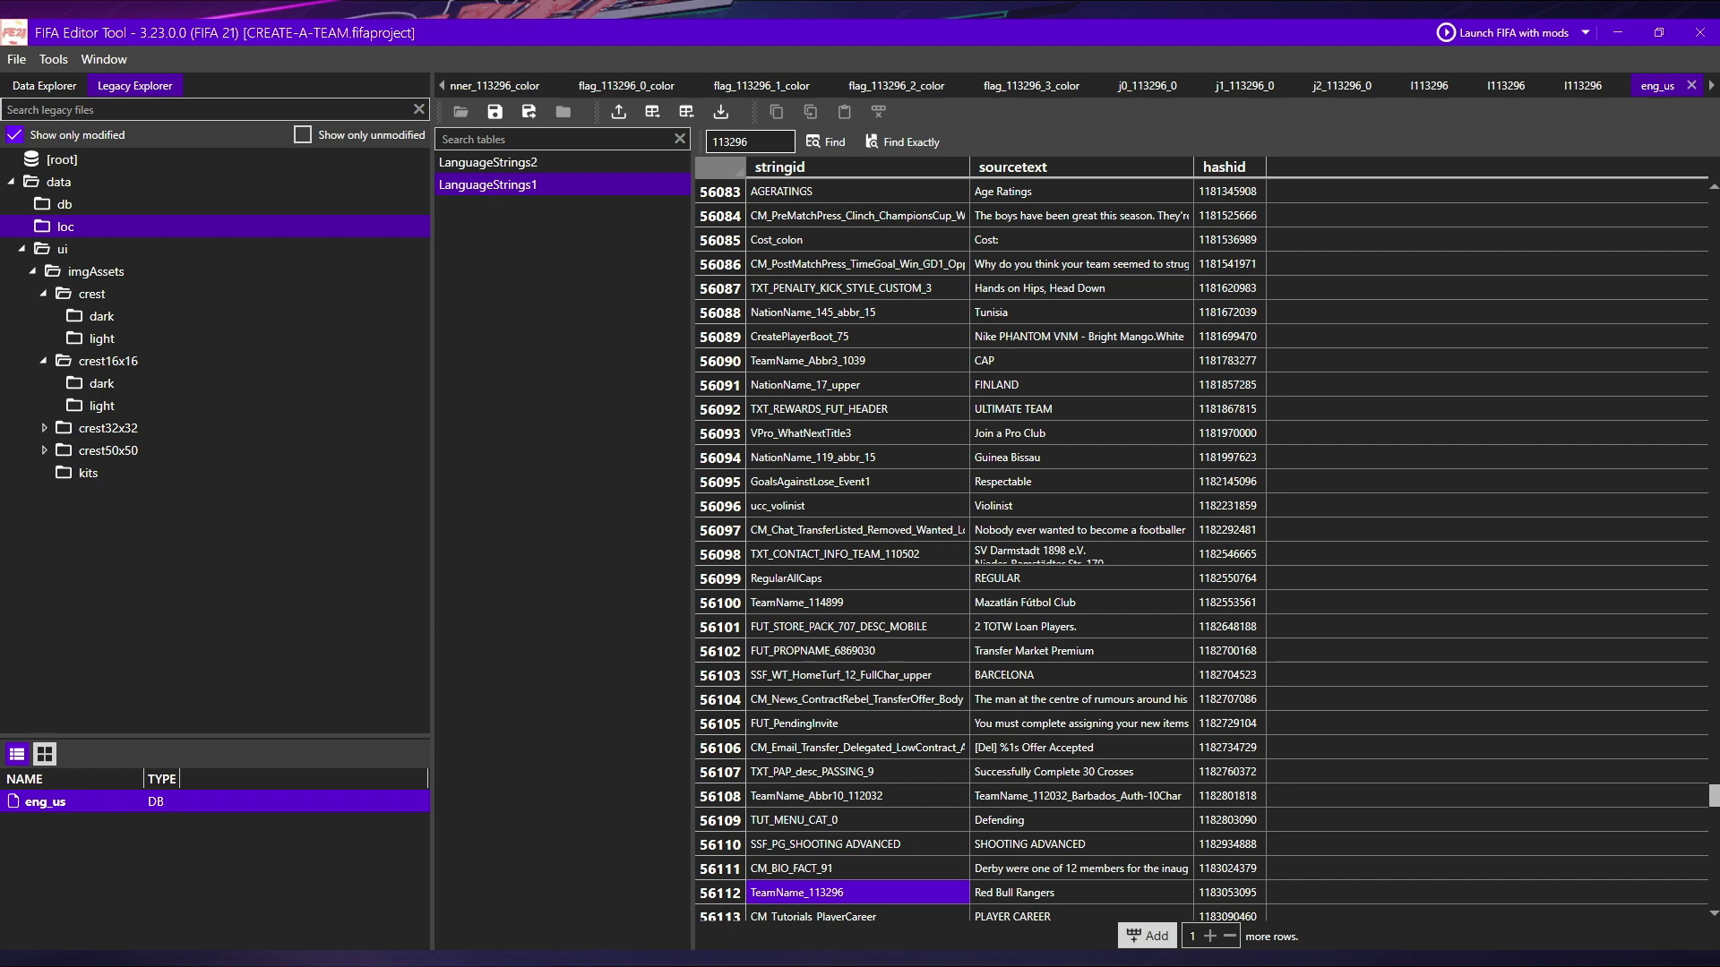
{"action": "key", "text": "Return"}
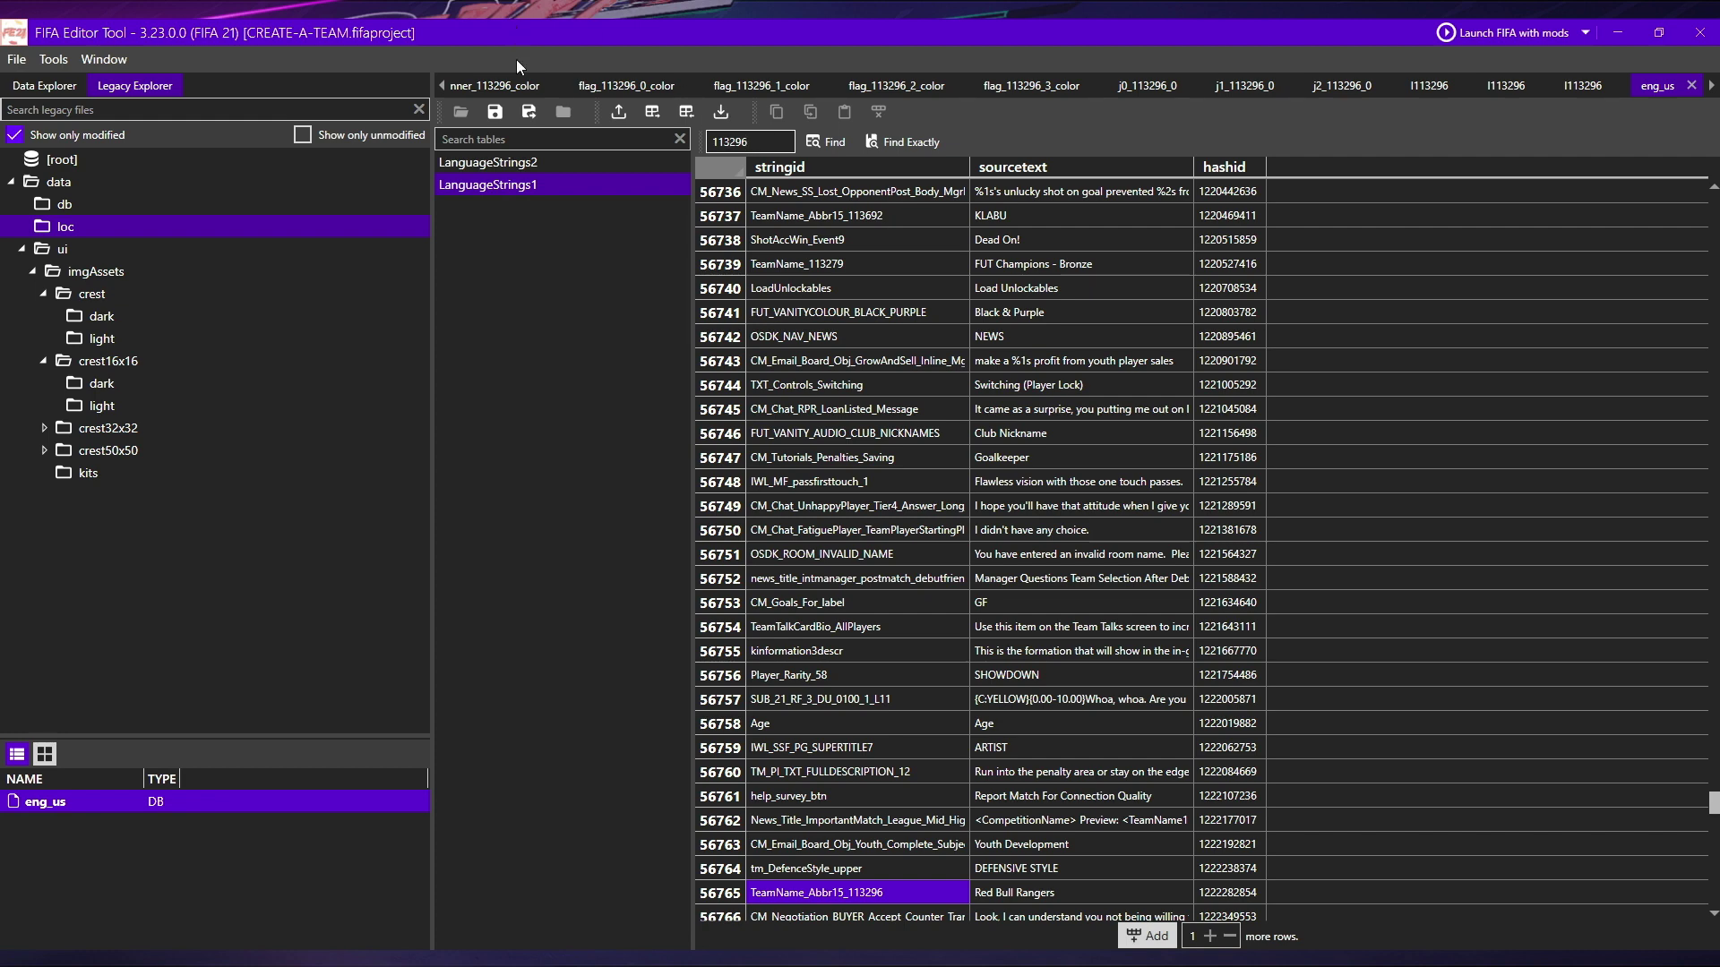
- Look at the LanguageStrings2 table and return to LanguageStrings1
{"action": "left_click", "coordinate": [561, 163]}
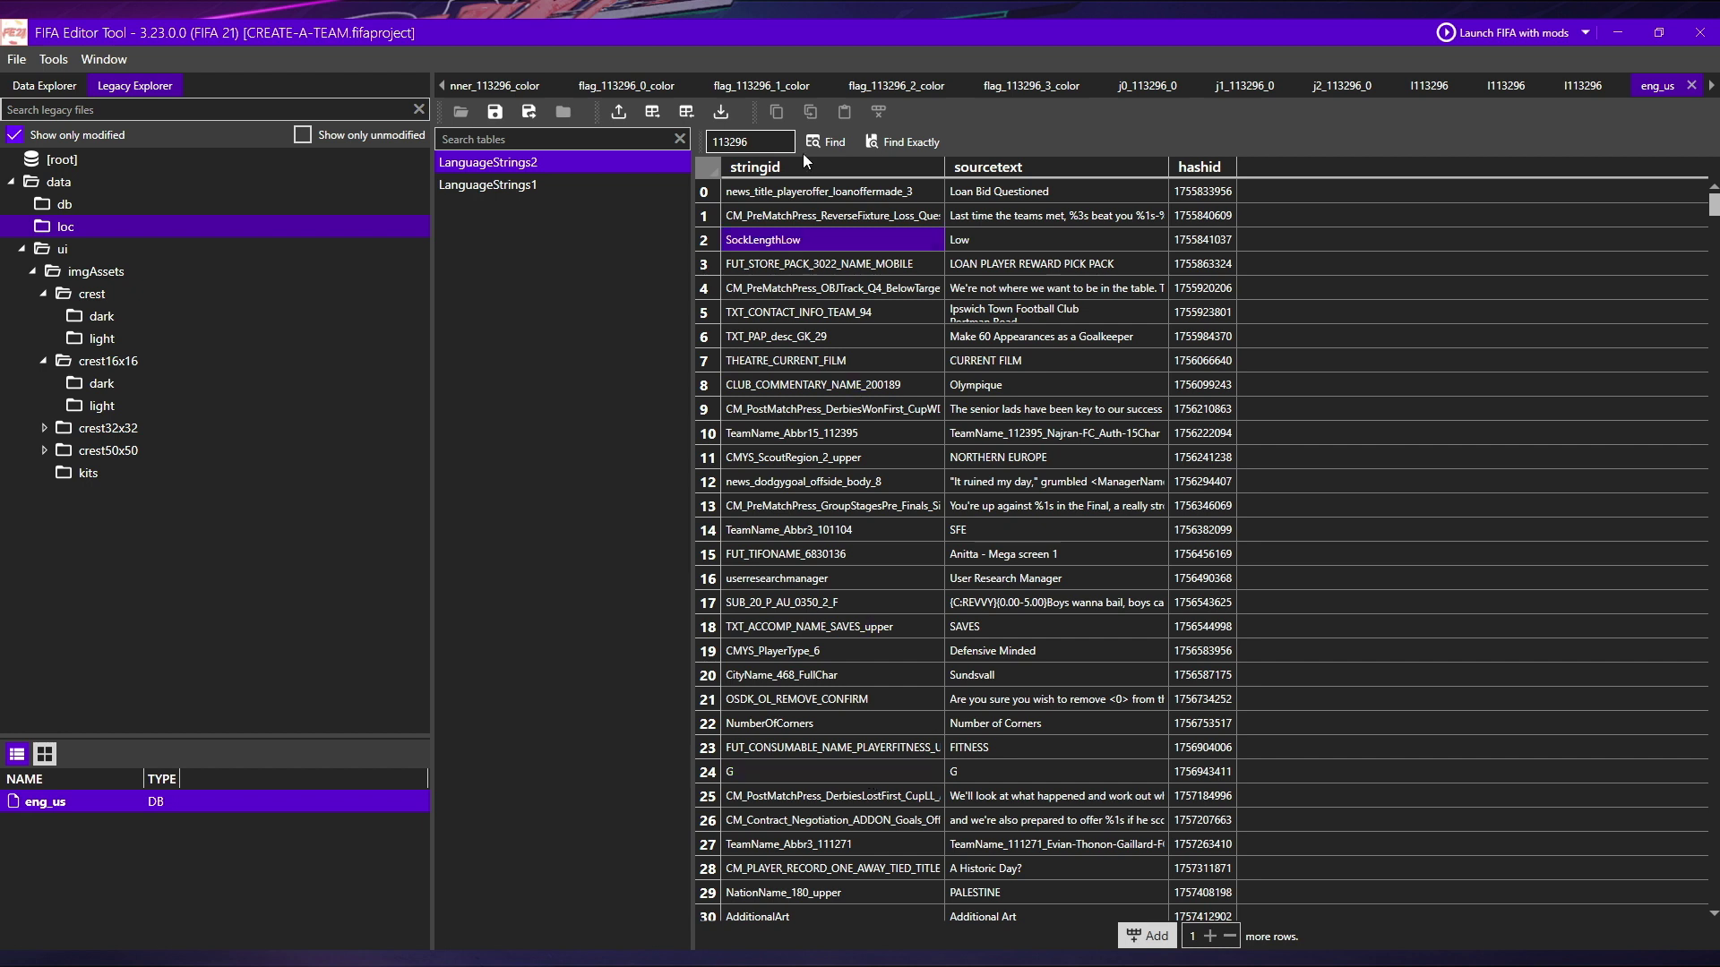
{"action": "left_click", "coordinate": [754, 240]}
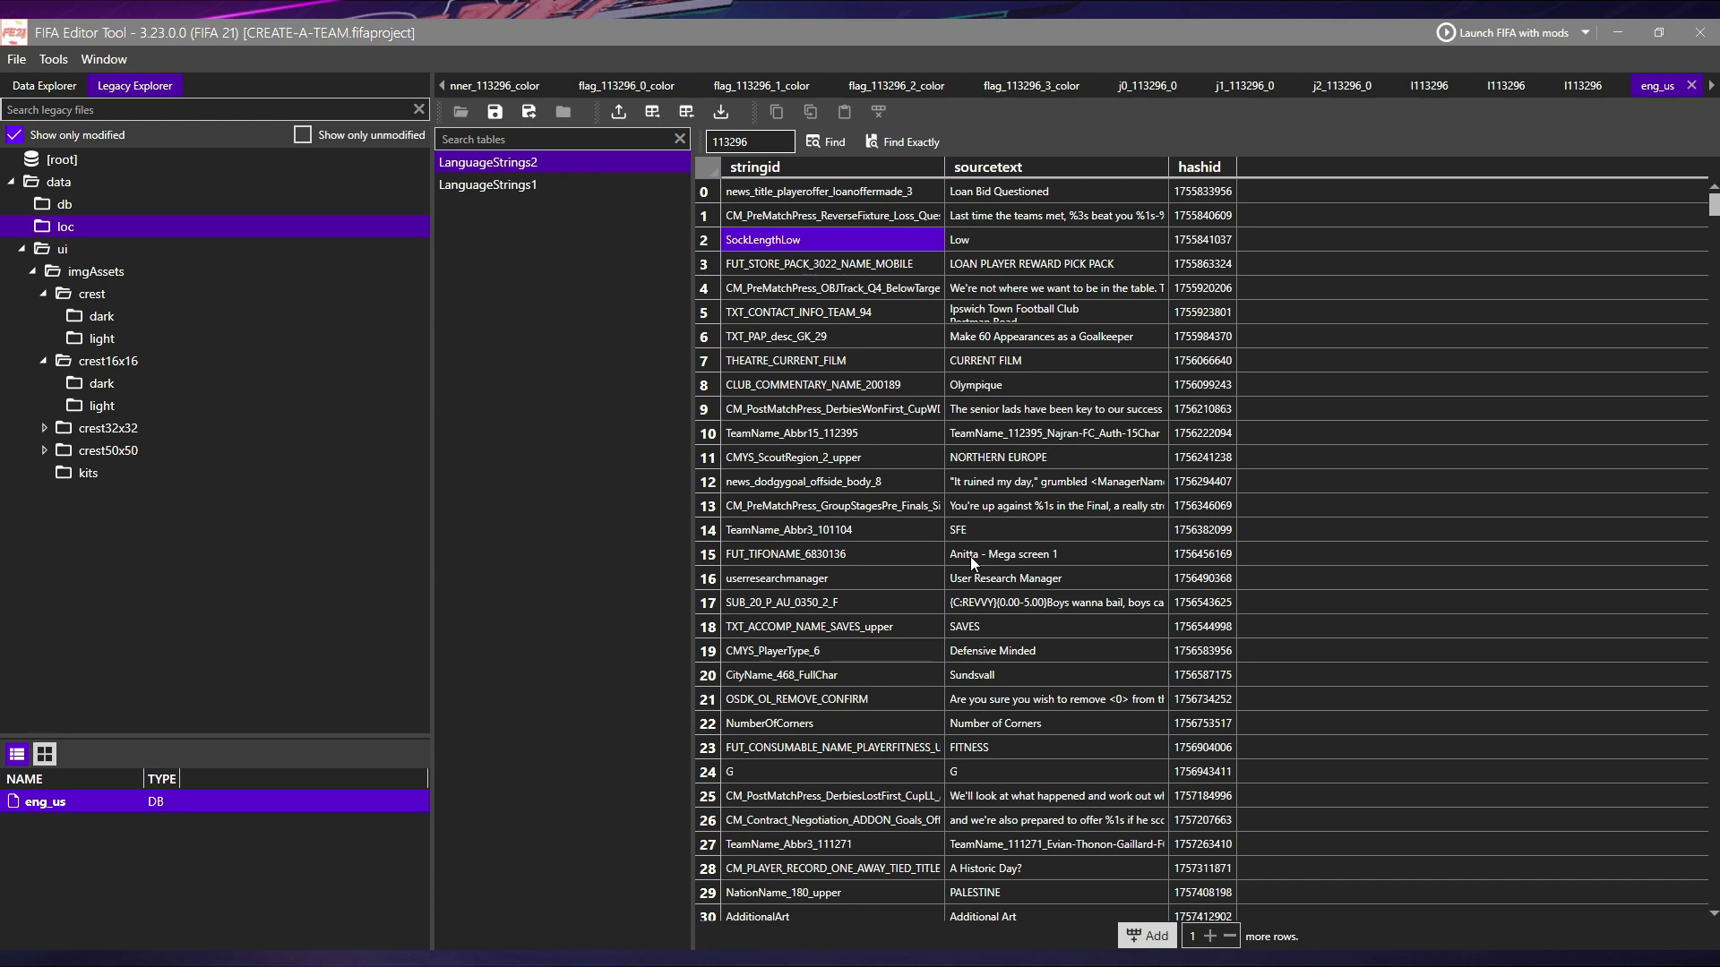
{"action": "left_click", "coordinate": [584, 183]}
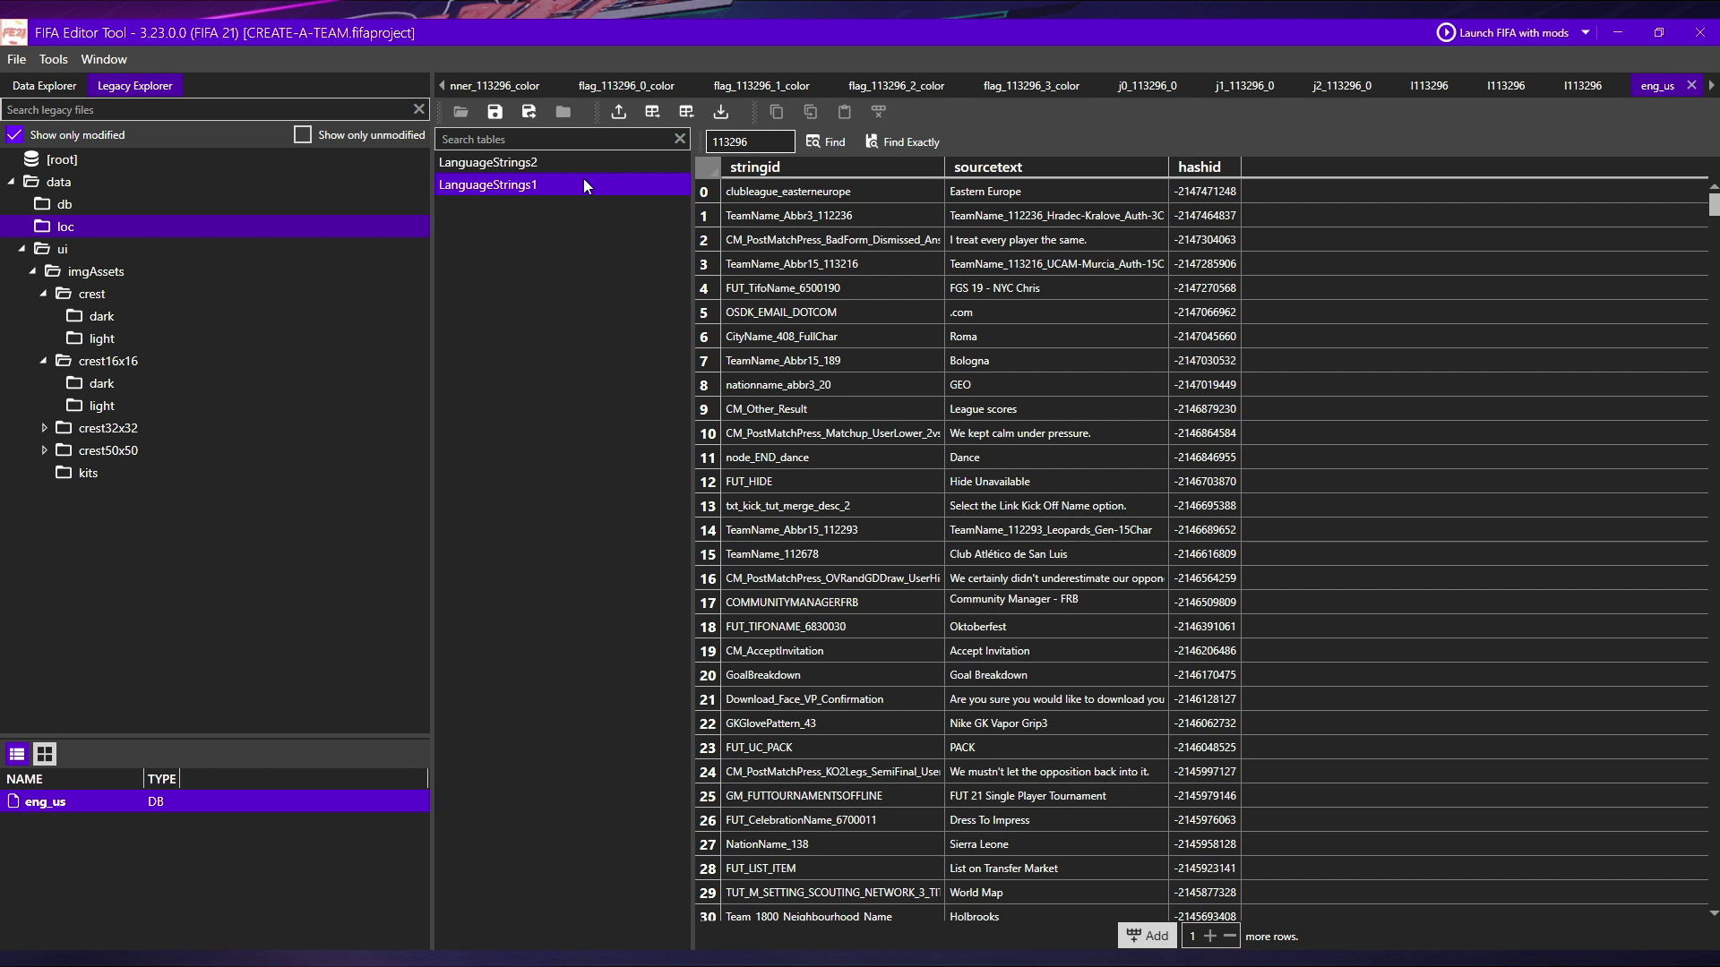
- Find the ??? source text of CityName_100_FullChar in LanguageStrings1, replace it with Red Bull Factory and save the database
{"action": "left_click", "coordinate": [776, 245]}
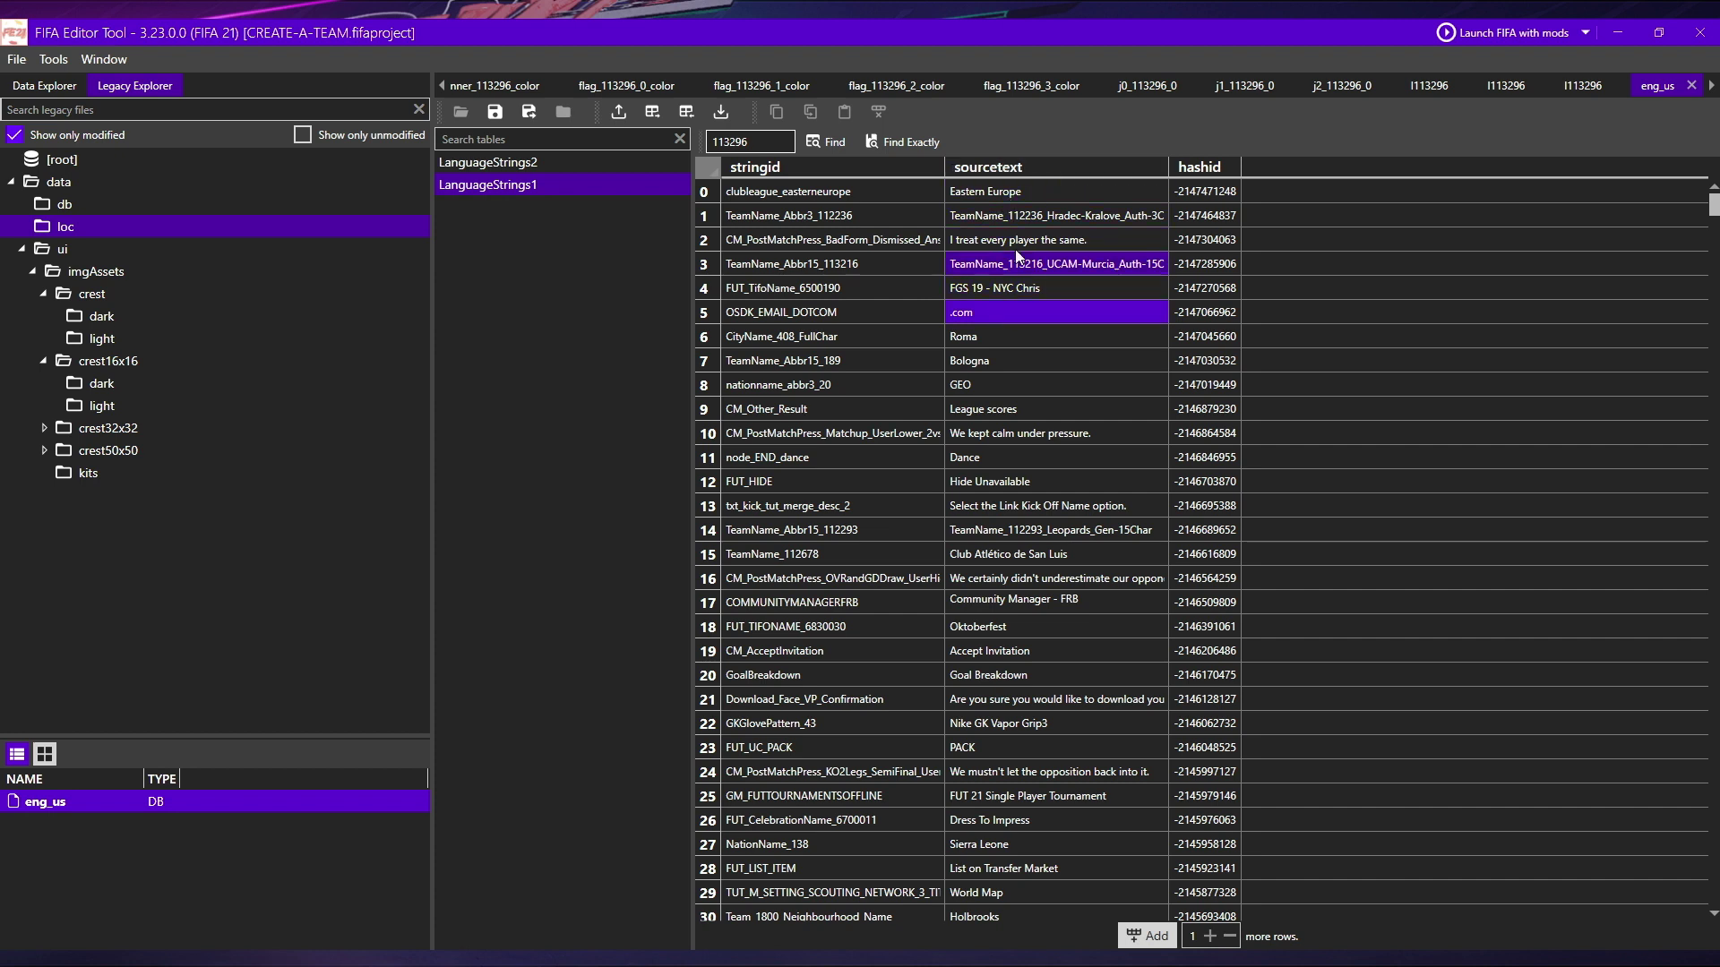
{"action": "double_click", "coordinate": [730, 141]}
{"action": "type", "text": "???"}
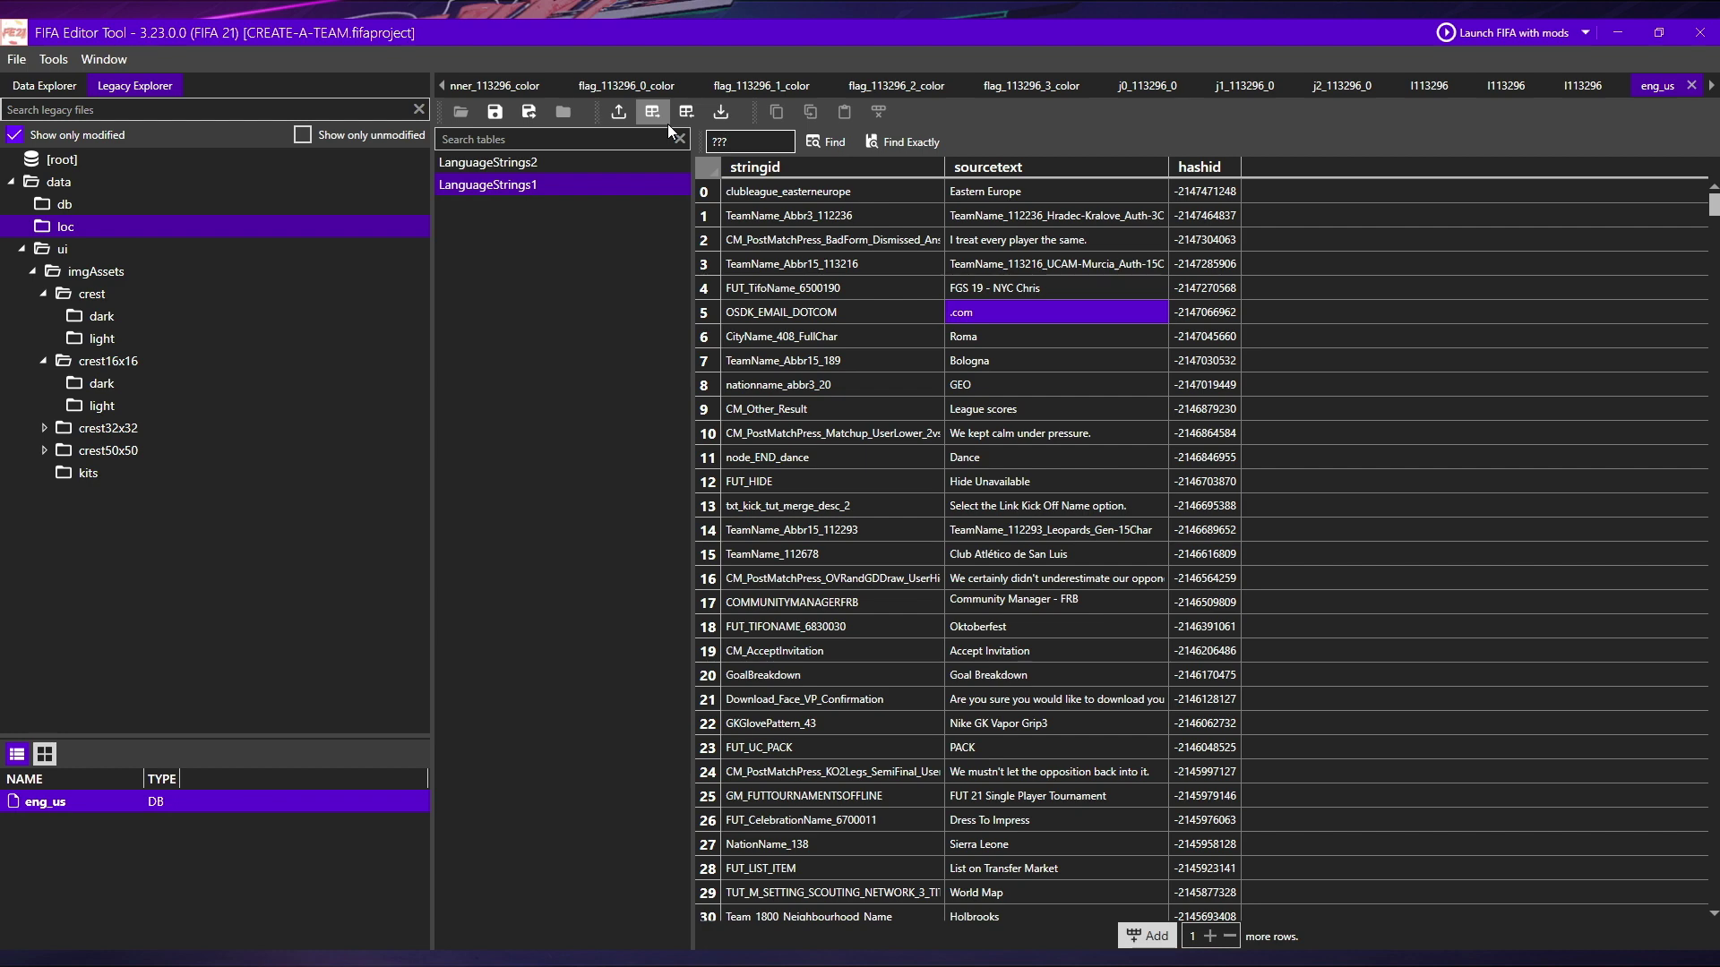
{"action": "key", "text": "Return"}
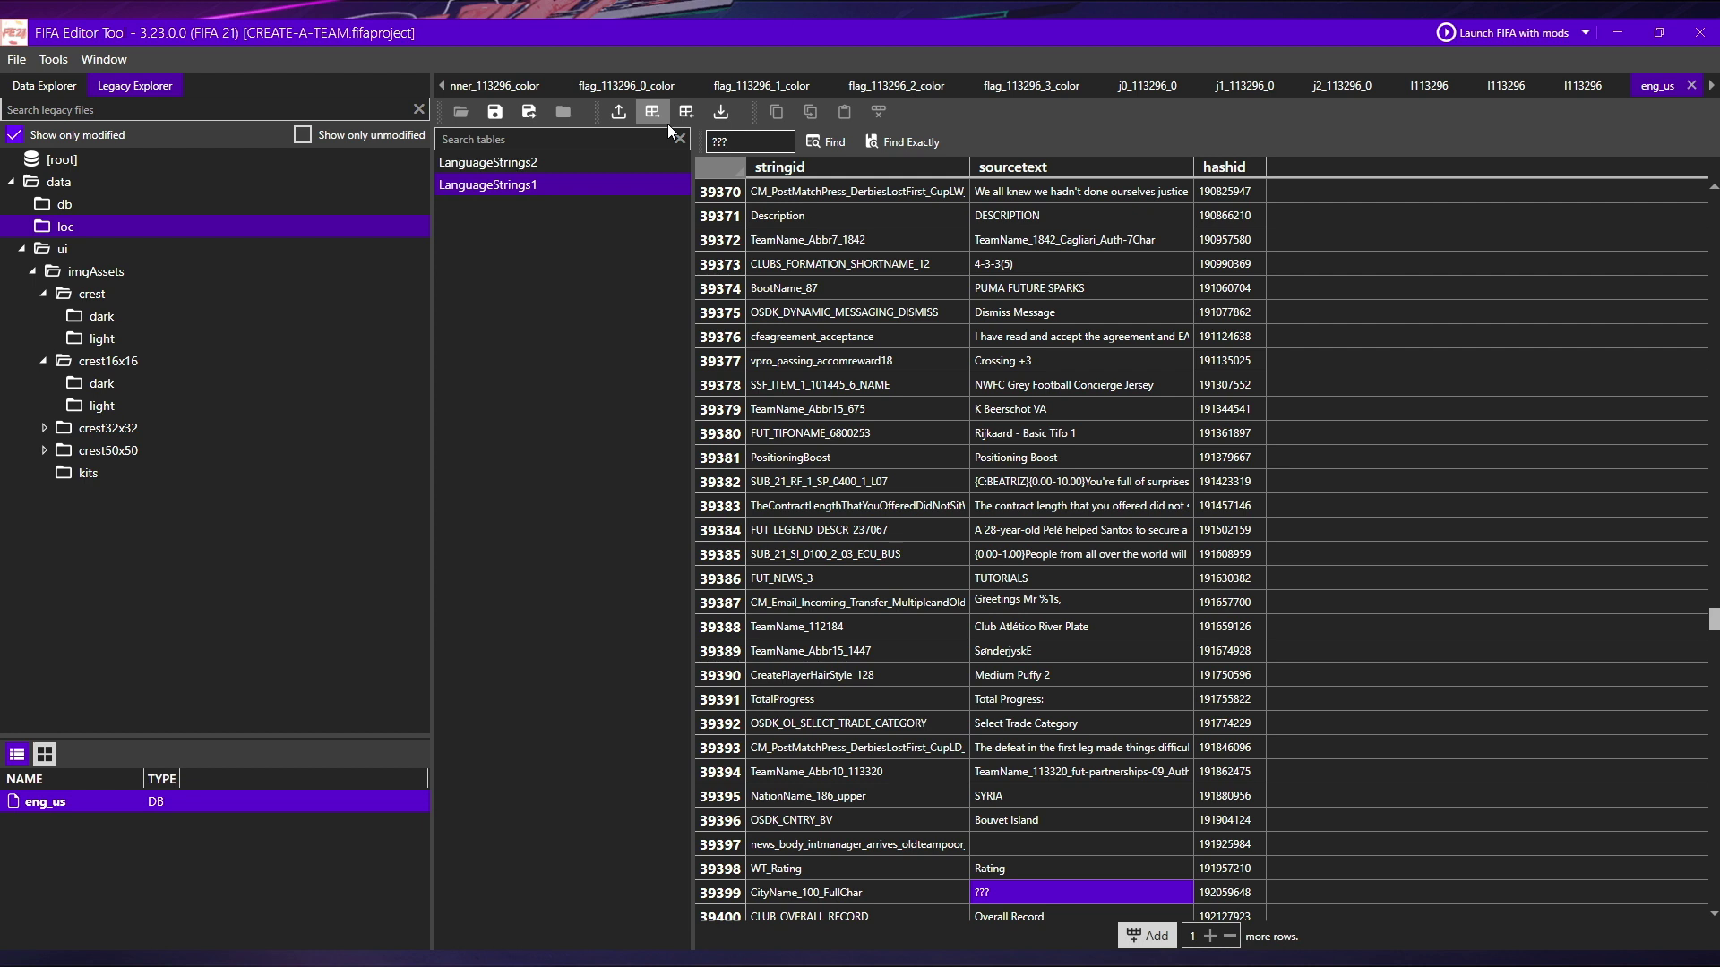
{"action": "left_click", "coordinate": [1023, 885]}
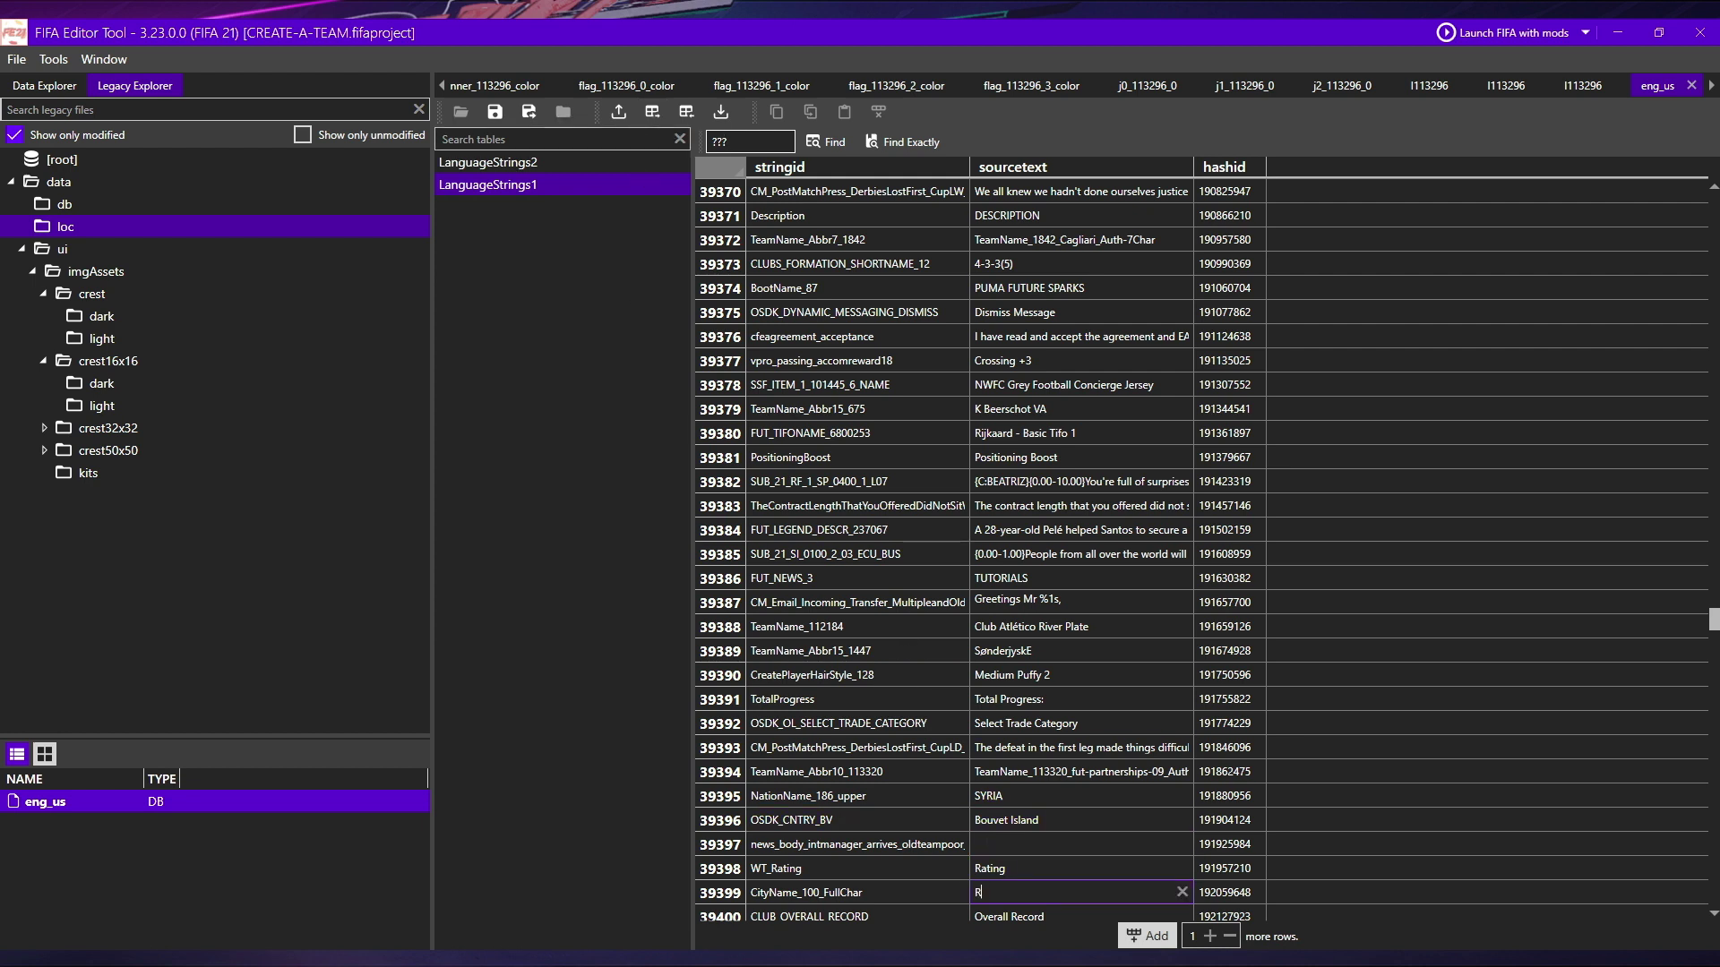
{"action": "type", "text": "Red Bull Factory"}
{"action": "key", "text": "Return"}
{"action": "left_click", "coordinate": [940, 792]}
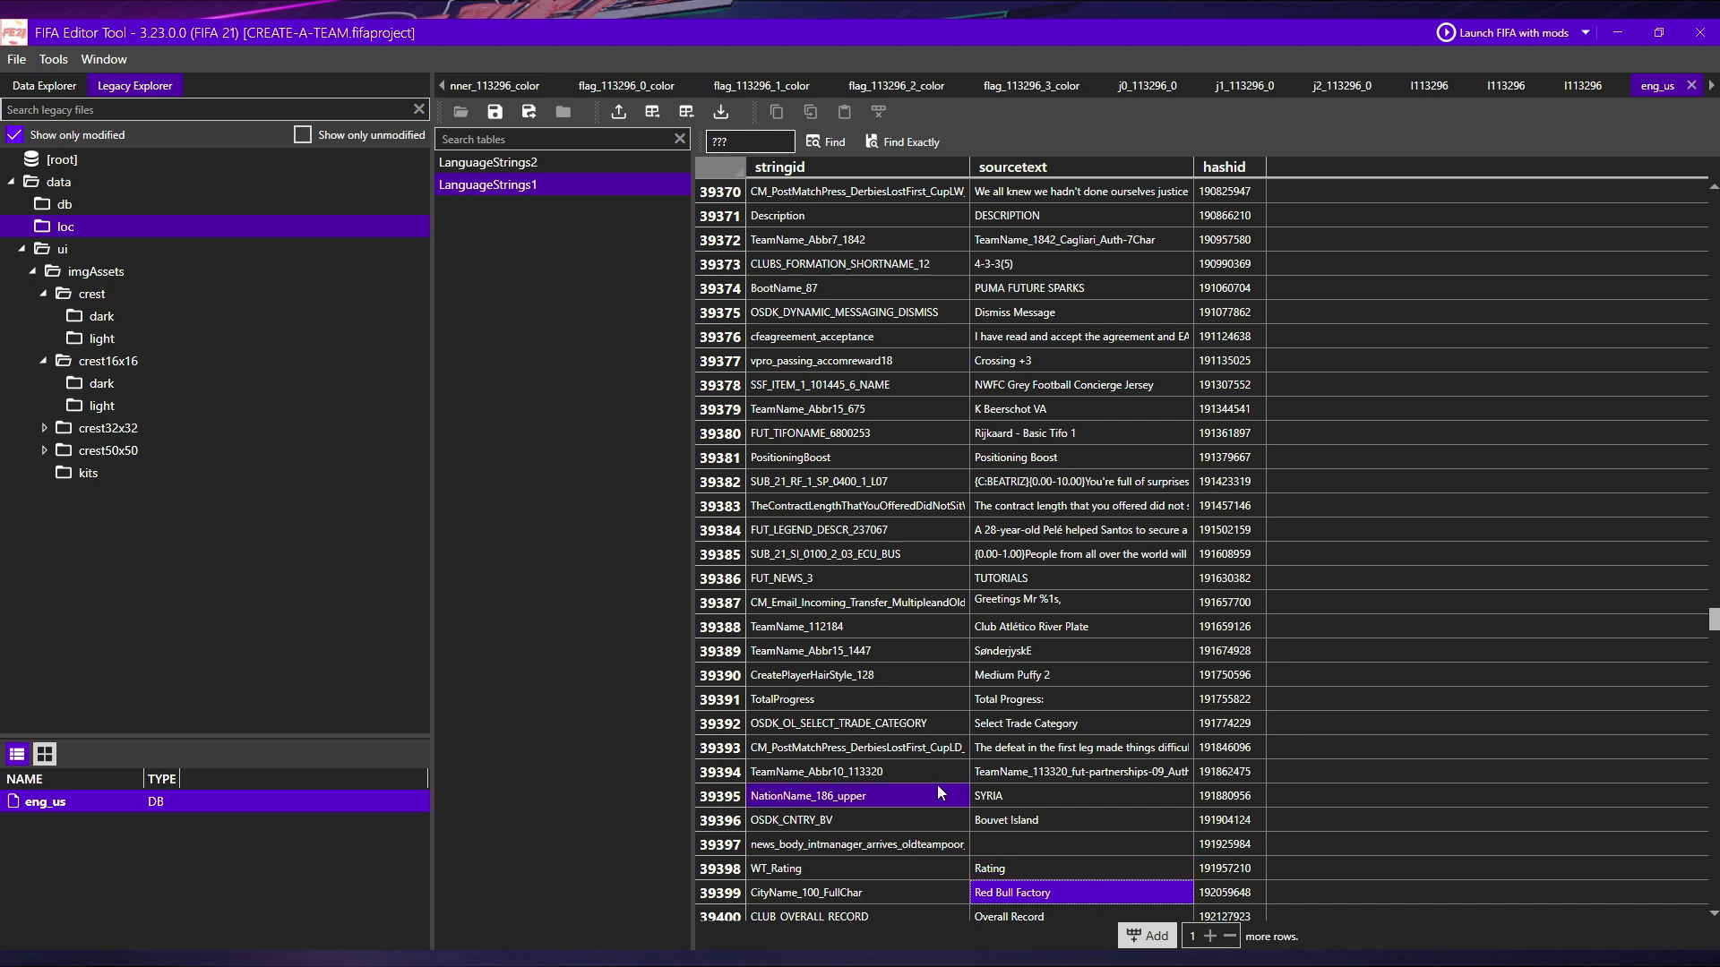
{"action": "left_click", "coordinate": [495, 112]}
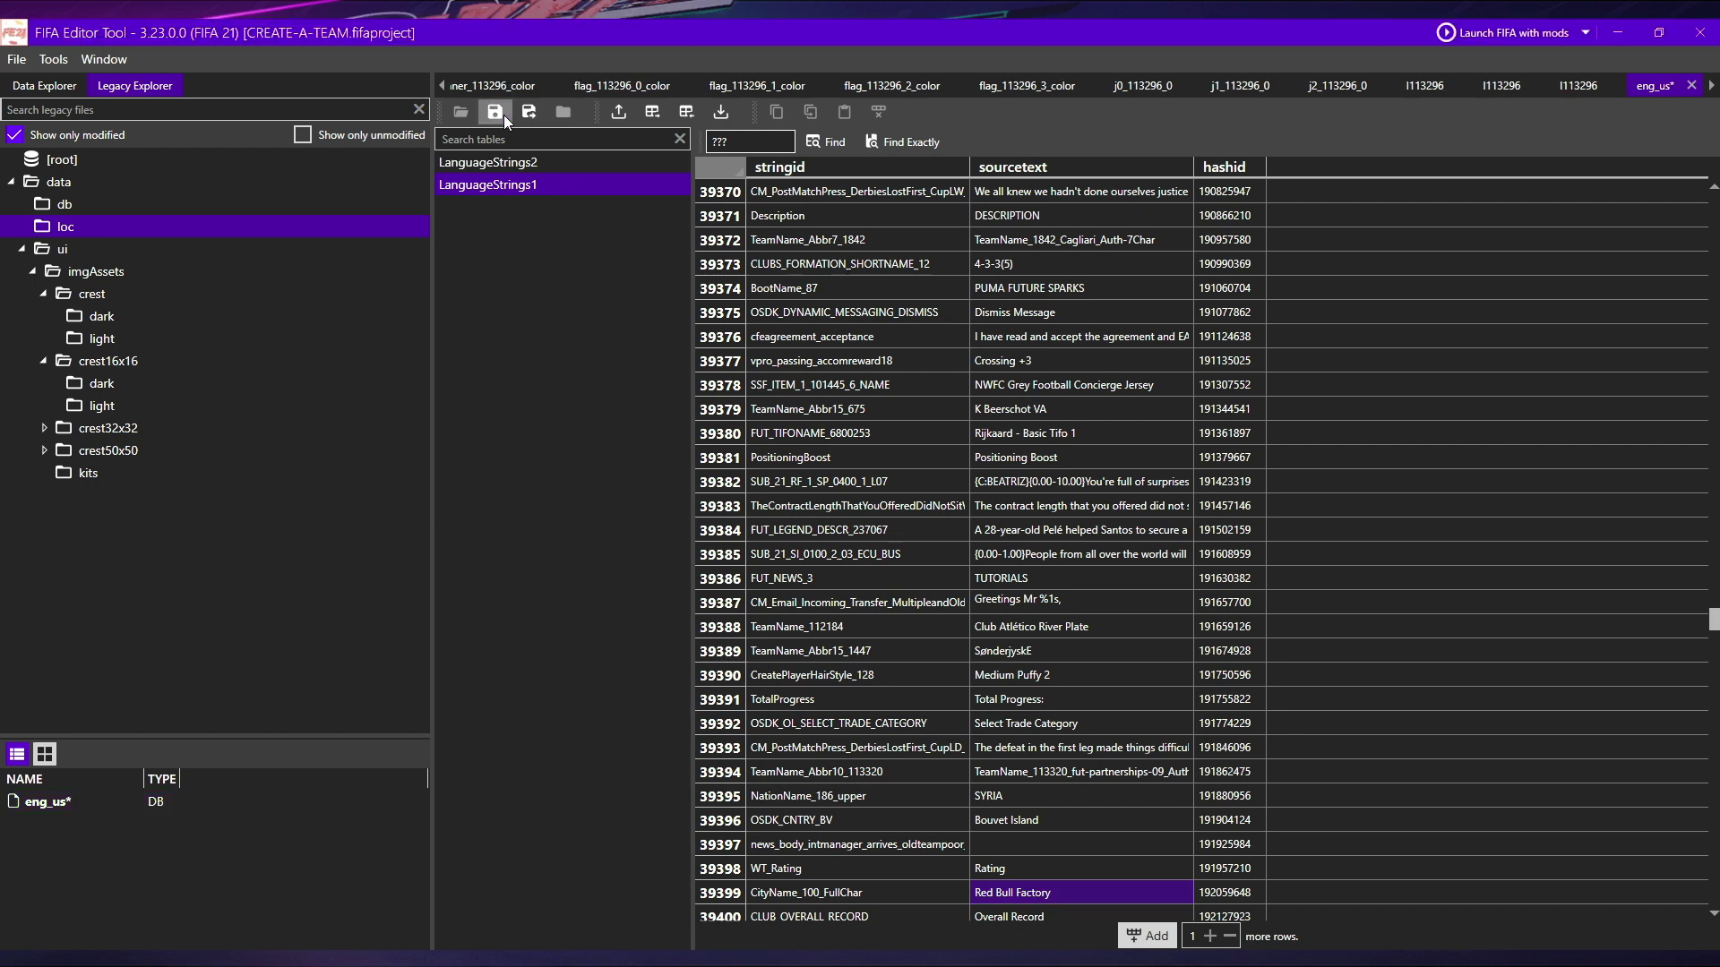
- Reopen the dark l113296 crest image from the legacy crest folder
{"action": "left_click", "coordinate": [161, 314]}
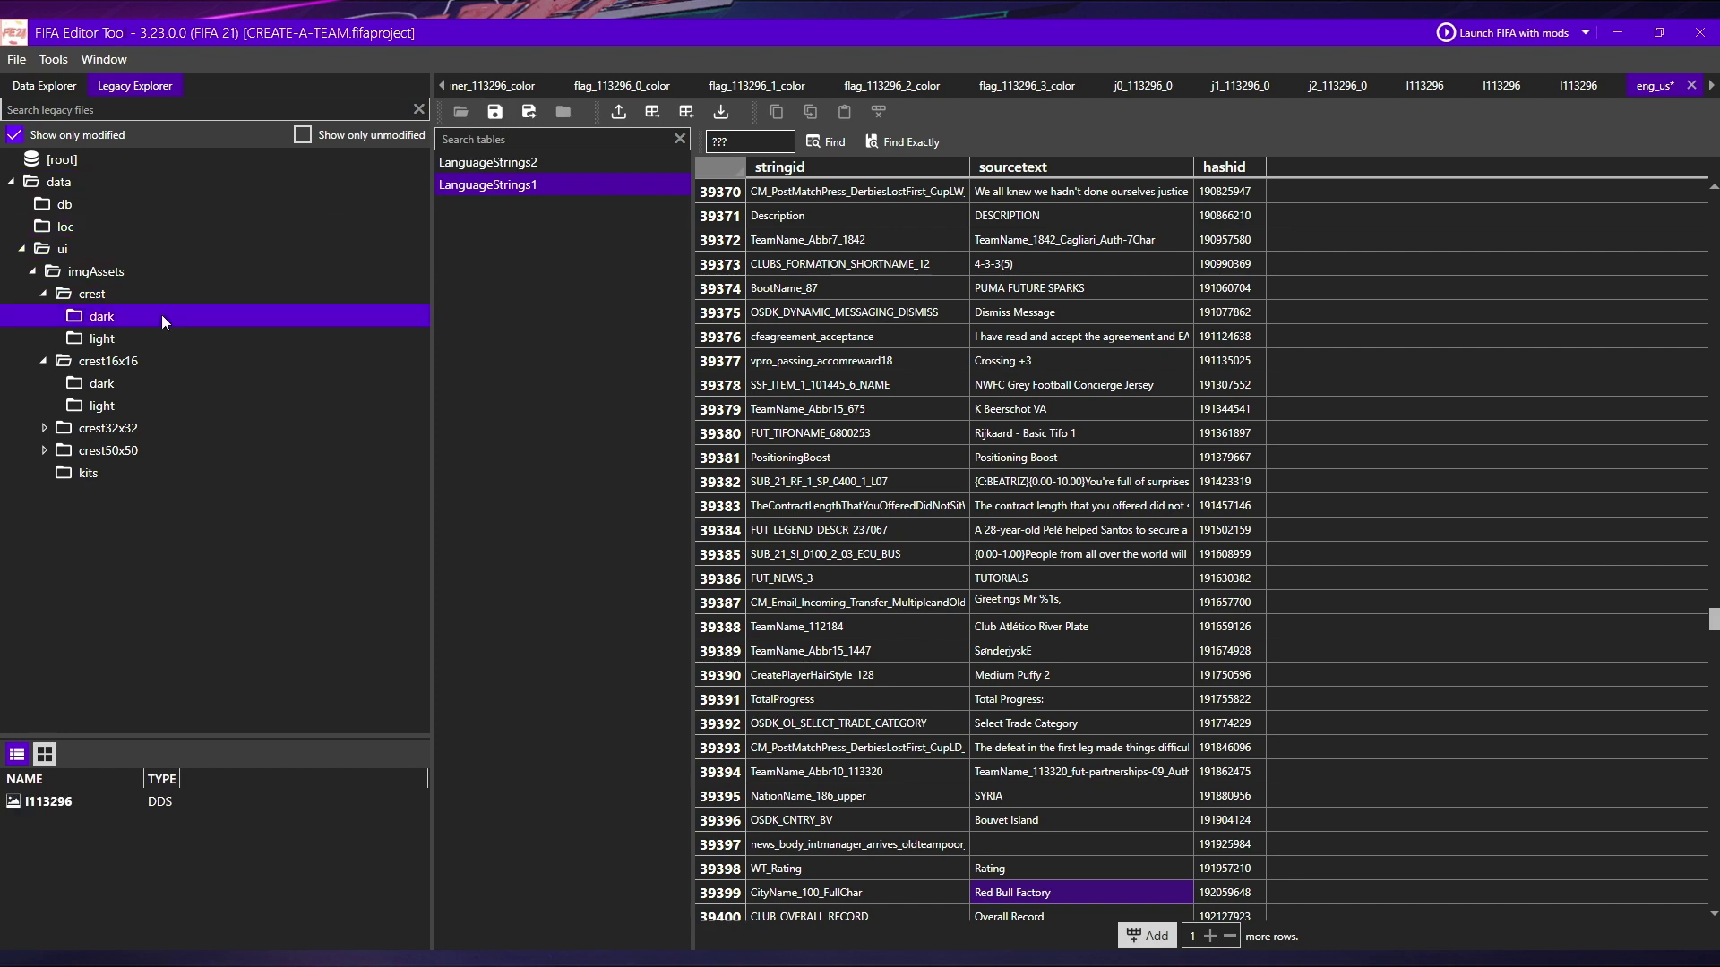
{"action": "double_click", "coordinate": [59, 803]}
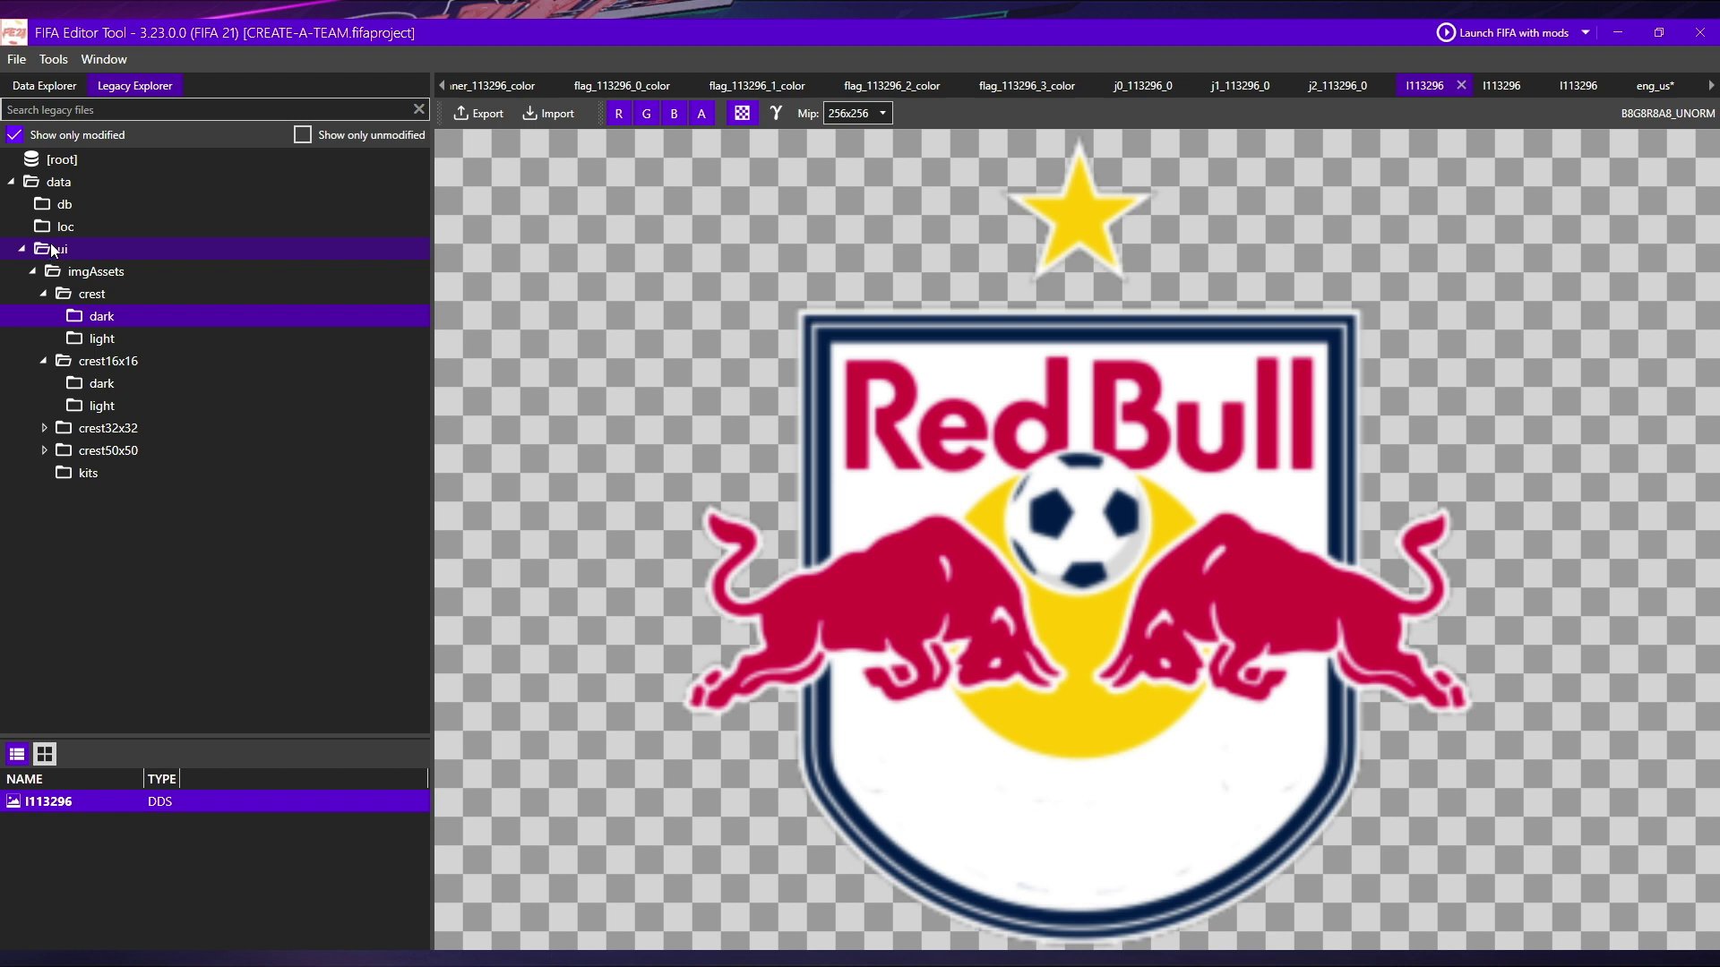
- Open the fifa_ng_db database from the legacy db folder, browse its table list and display the teamkits table
{"action": "left_click", "coordinate": [67, 208]}
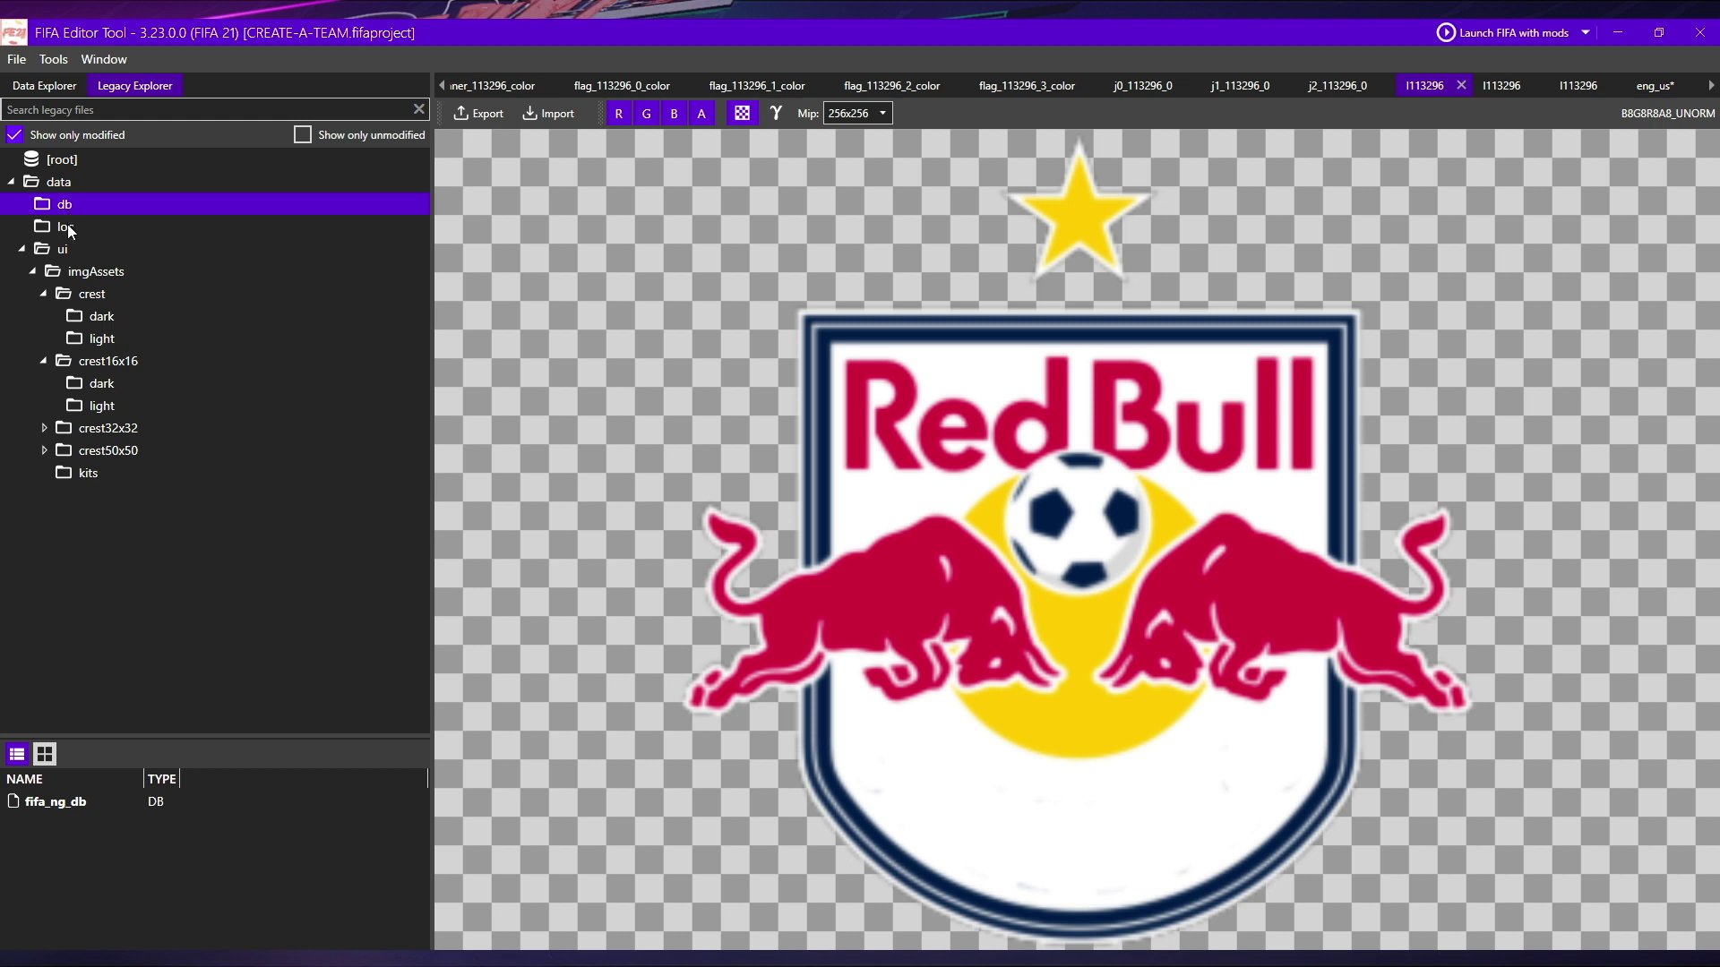
{"action": "double_click", "coordinate": [93, 808]}
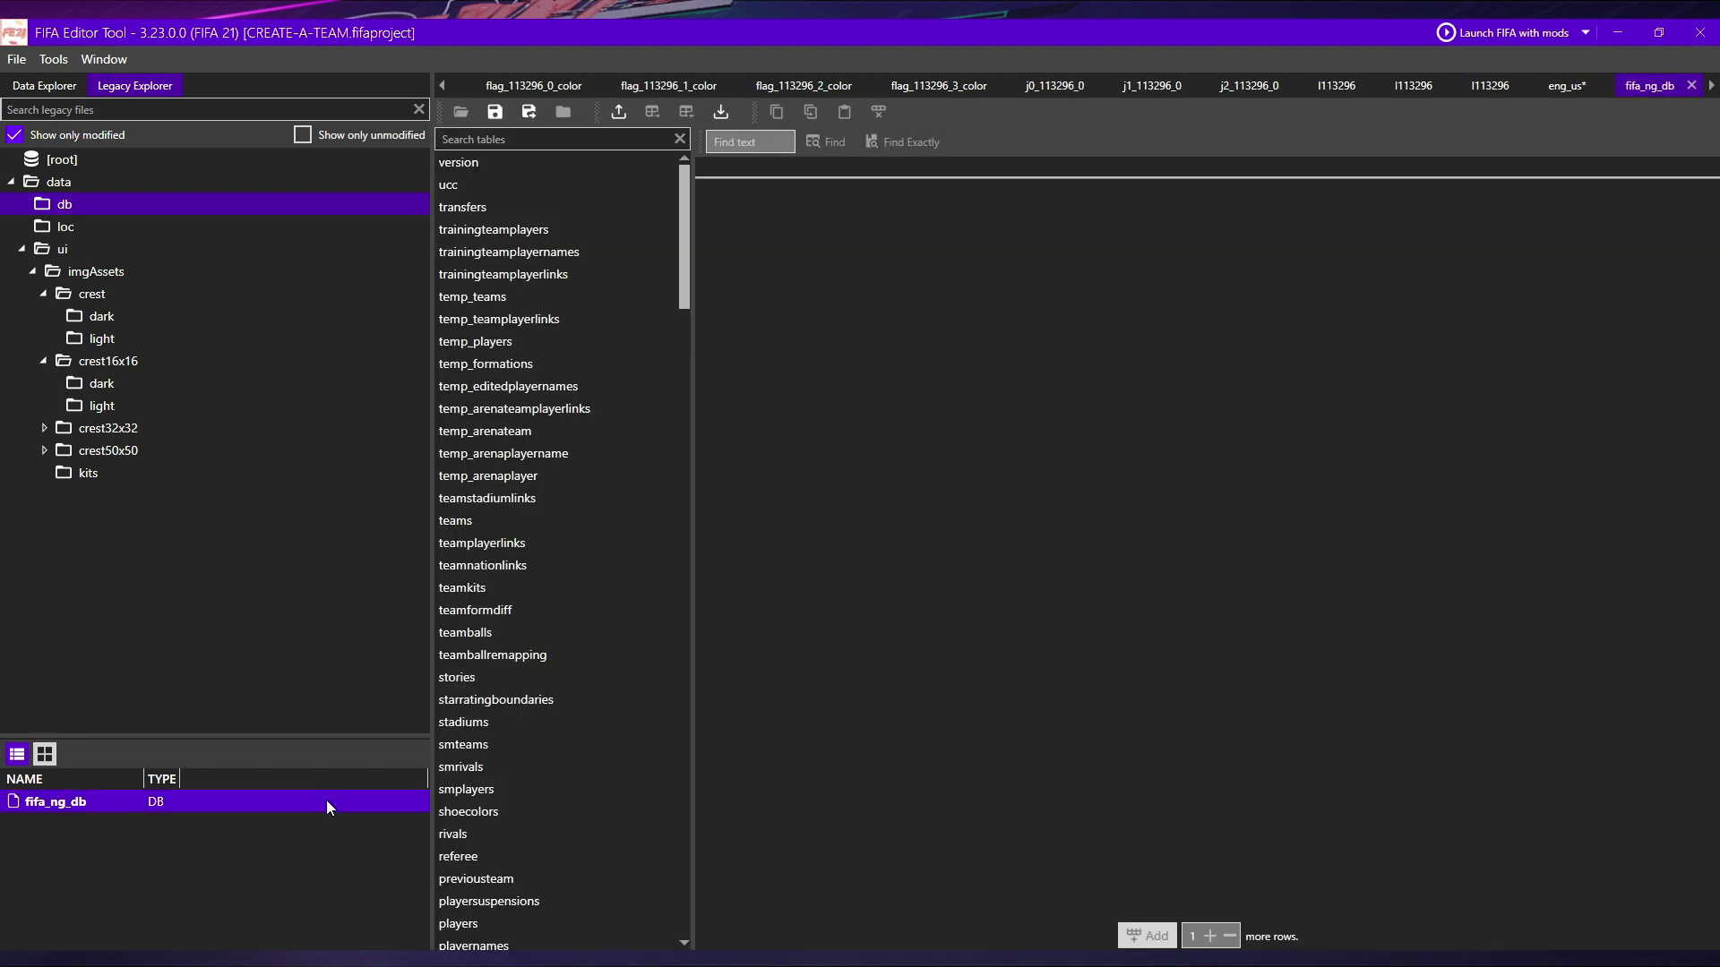
{"action": "scroll", "coordinate": [552, 638], "scroll_direction": "down", "scroll_amount": 20}
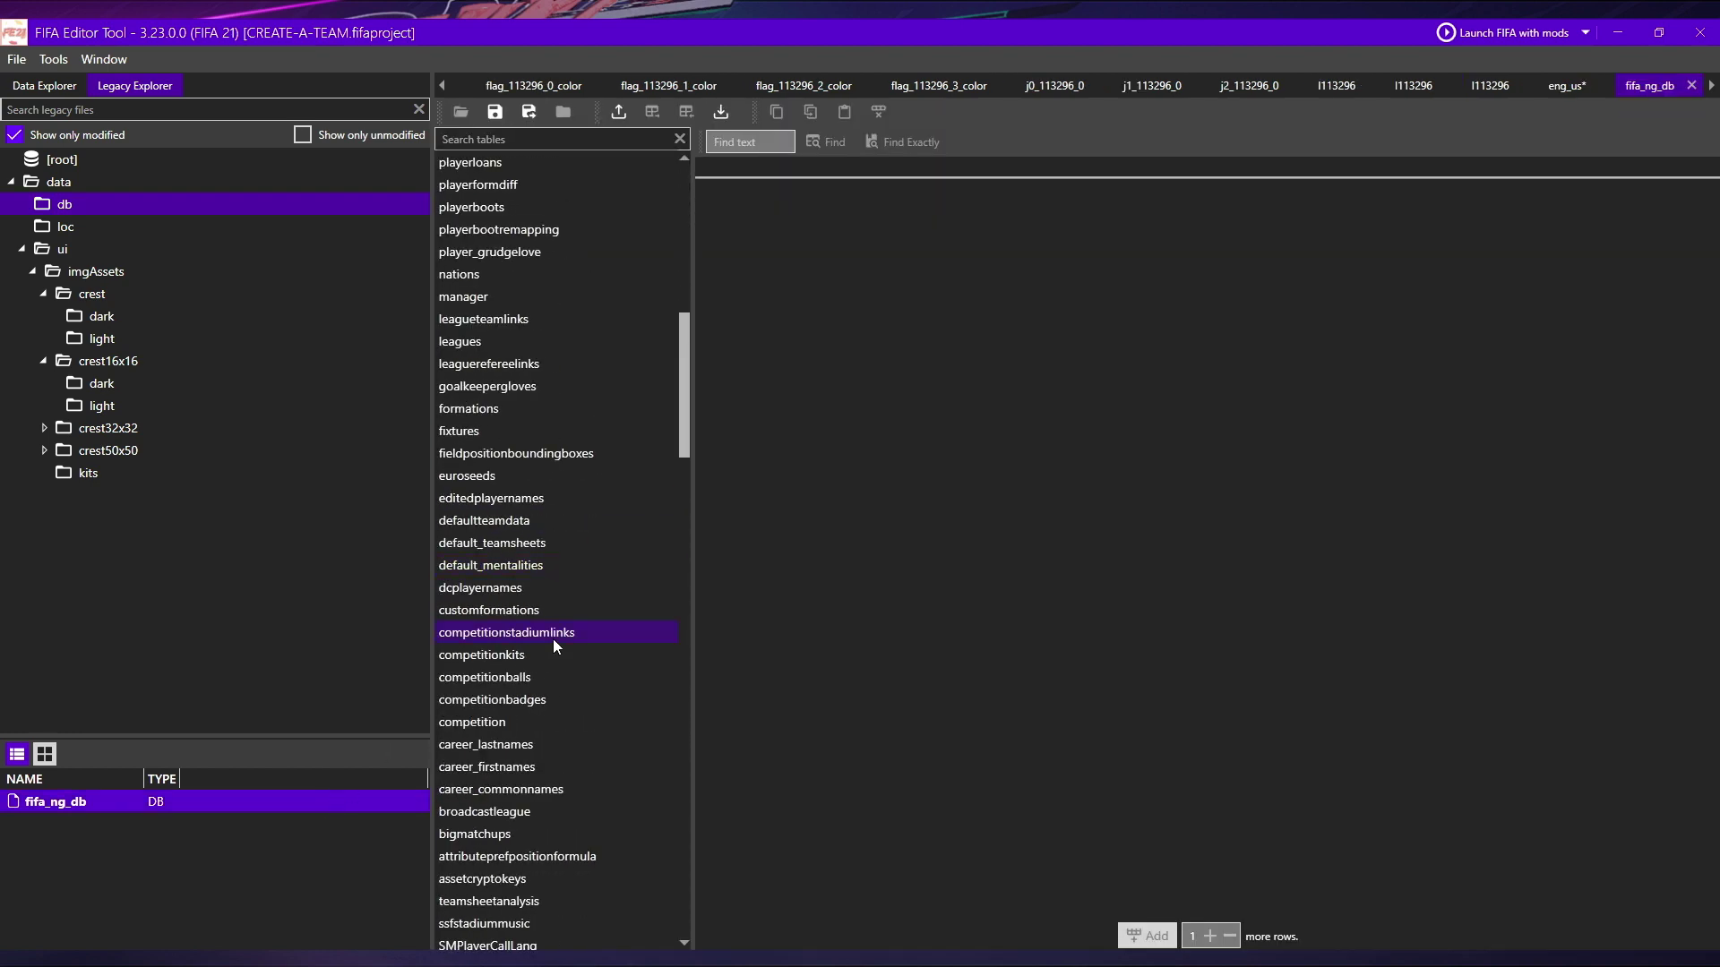
{"action": "scroll", "coordinate": [552, 638], "scroll_direction": "down", "scroll_amount": 20}
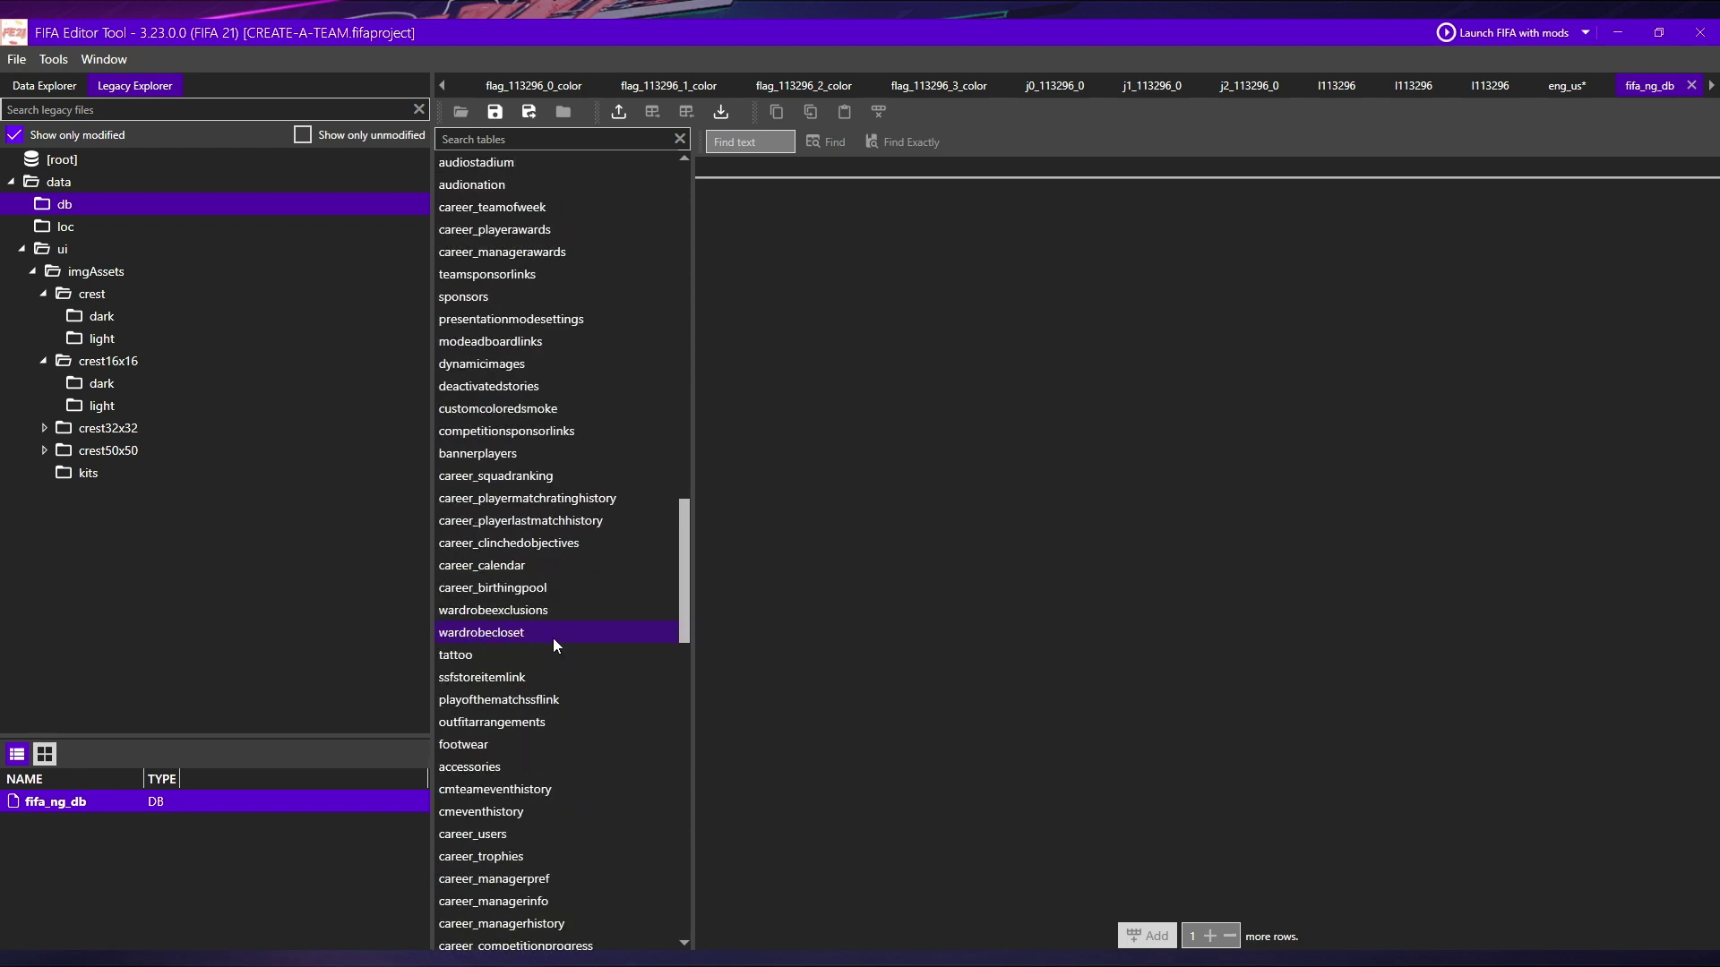
{"action": "scroll", "coordinate": [552, 638], "scroll_direction": "down", "scroll_amount": 5}
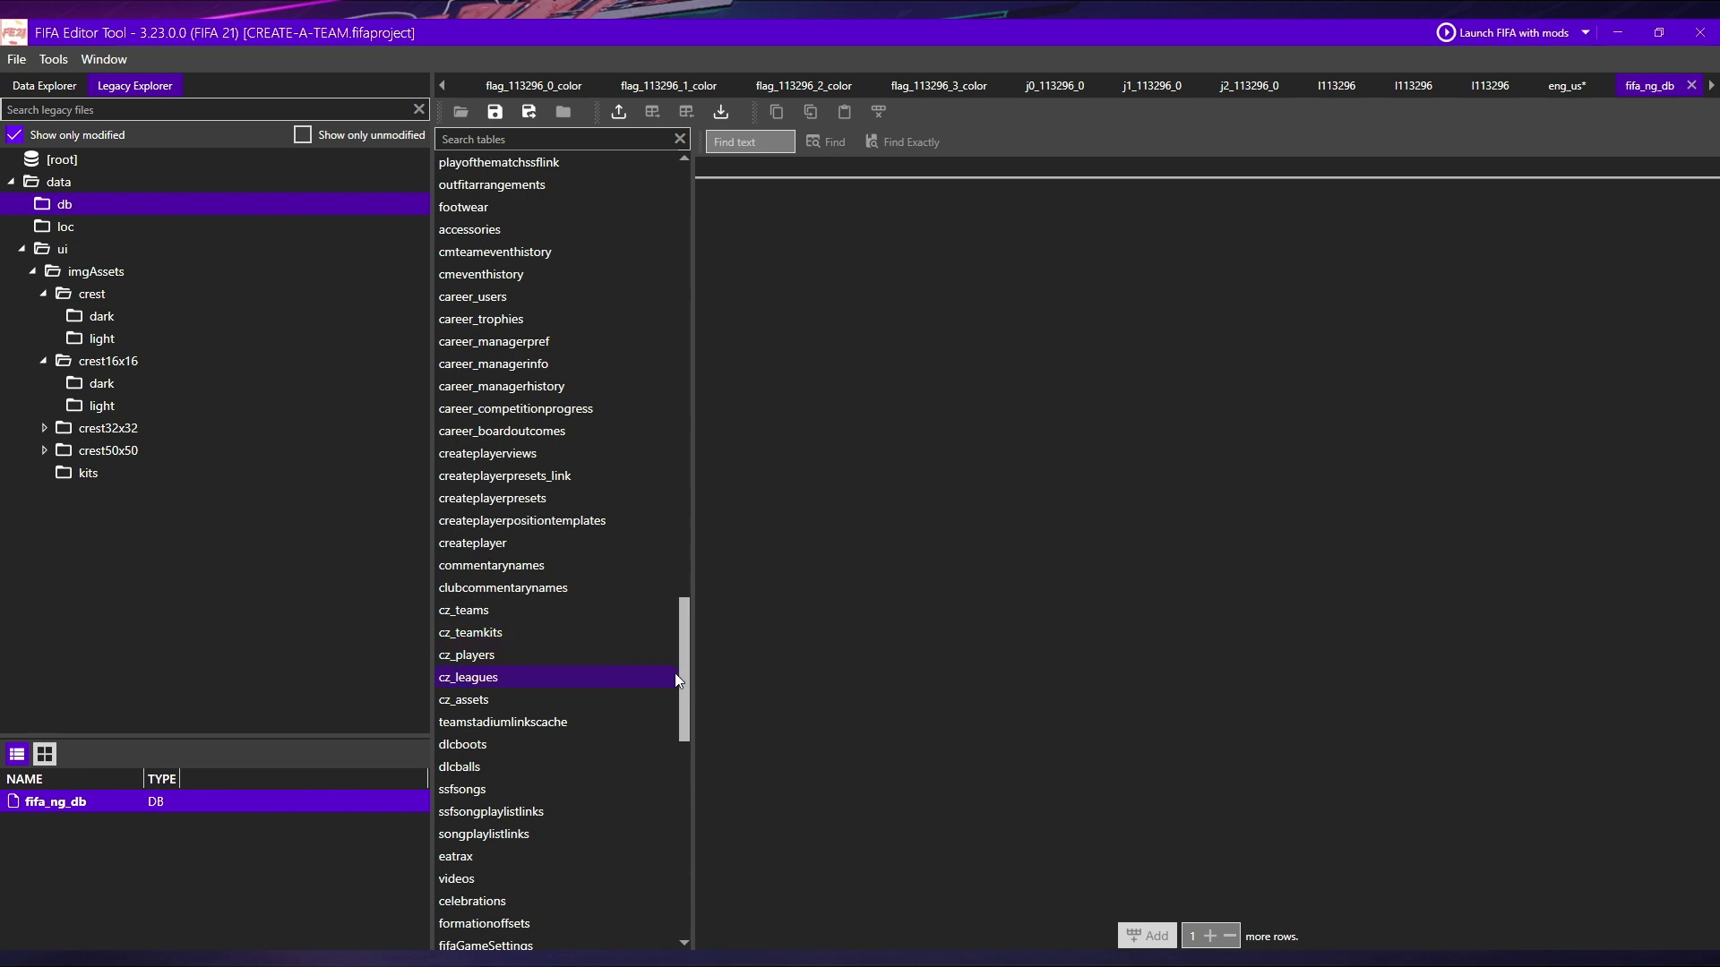
{"action": "left_click_drag", "start_coordinate": [685, 674], "coordinate": [738, 143]}
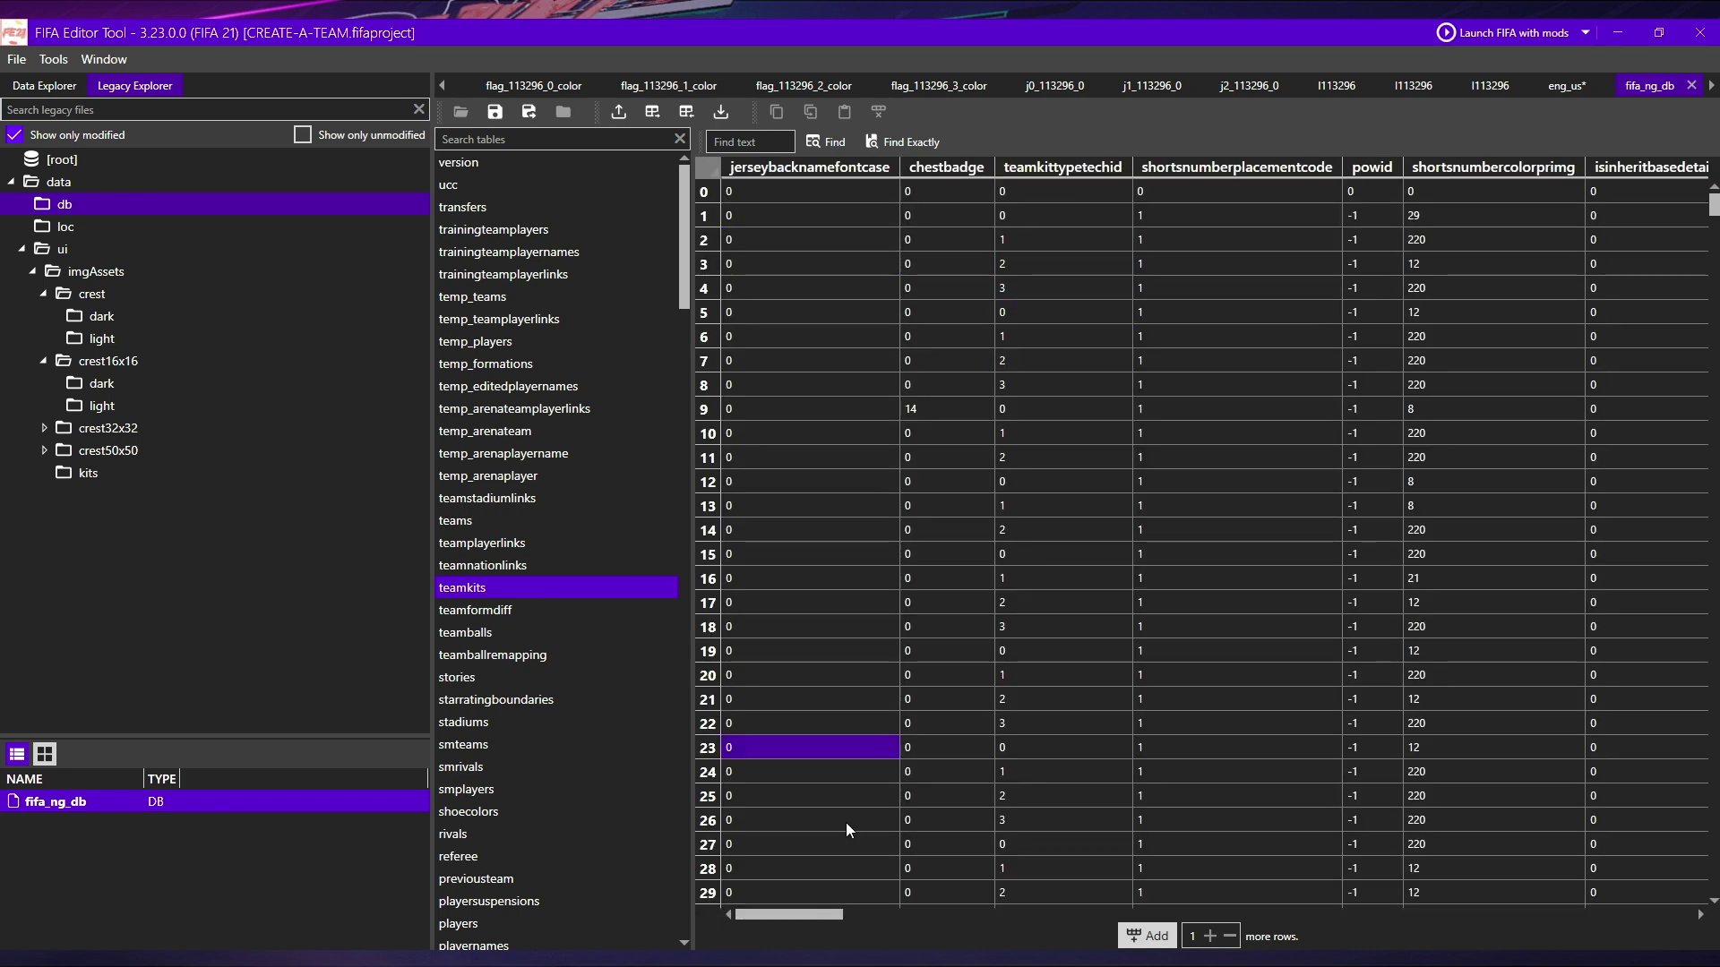
- Look through the teamkits columns, from jerseybacknamefontcase past the number font, name font and sleeve badge columns to teamtechid
{"action": "left_click", "coordinate": [883, 362]}
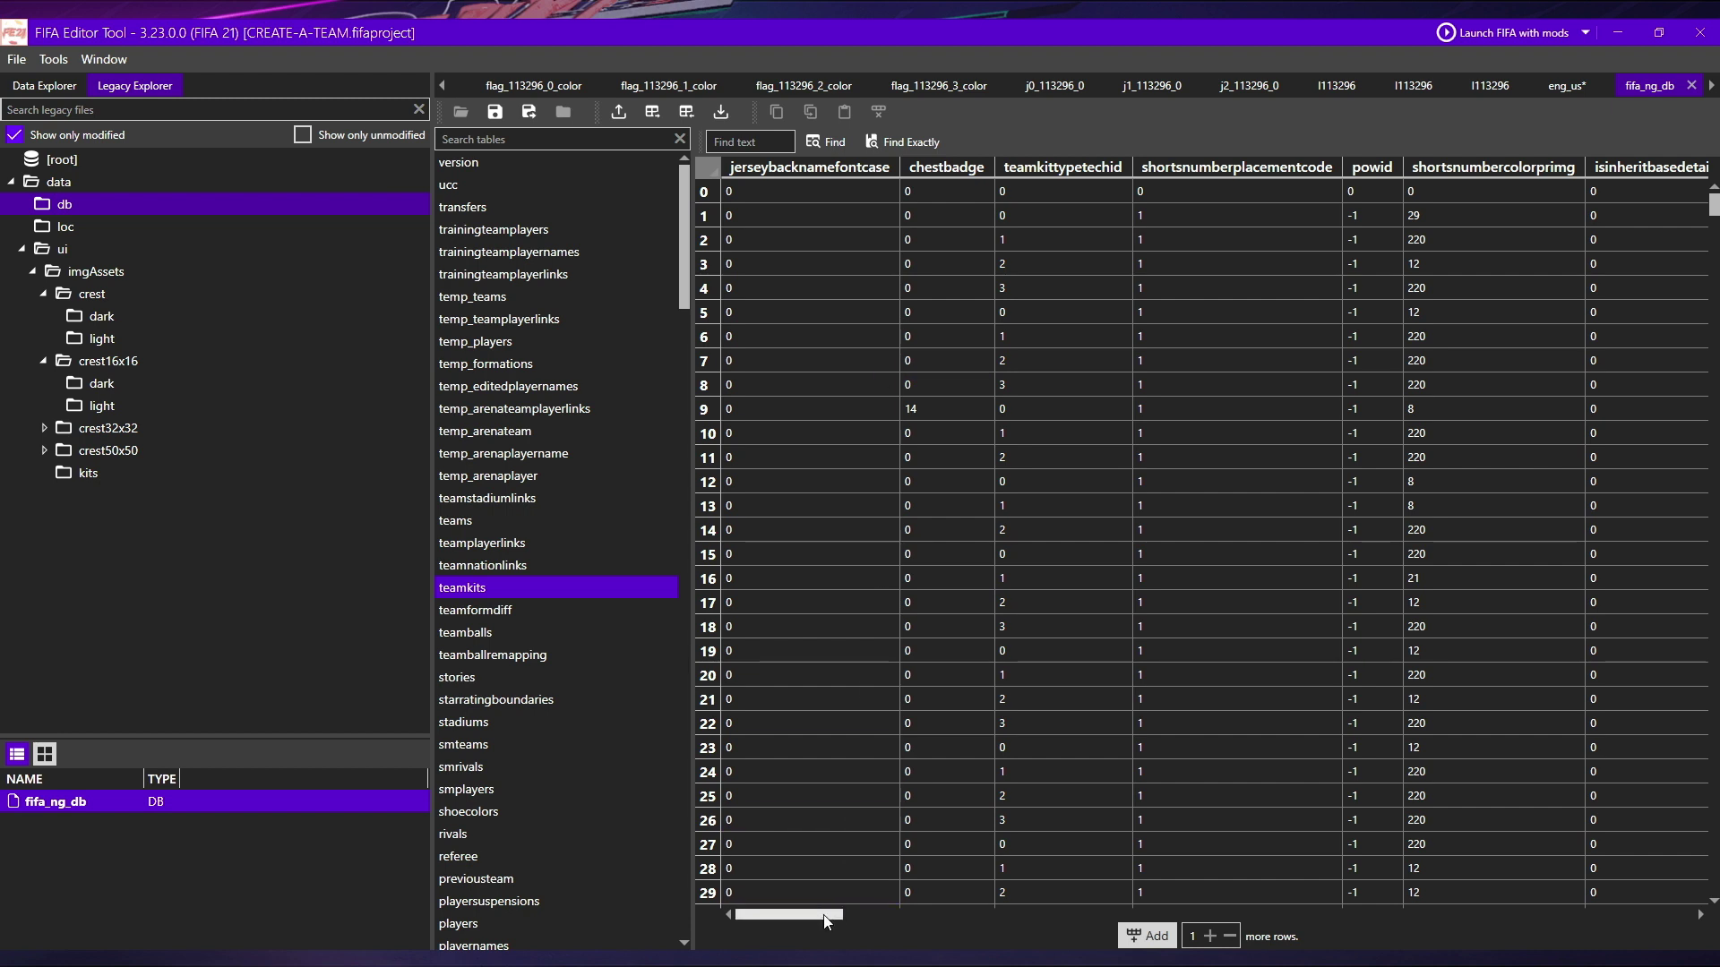
{"action": "left_click_drag", "start_coordinate": [826, 915], "coordinate": [985, 915]}
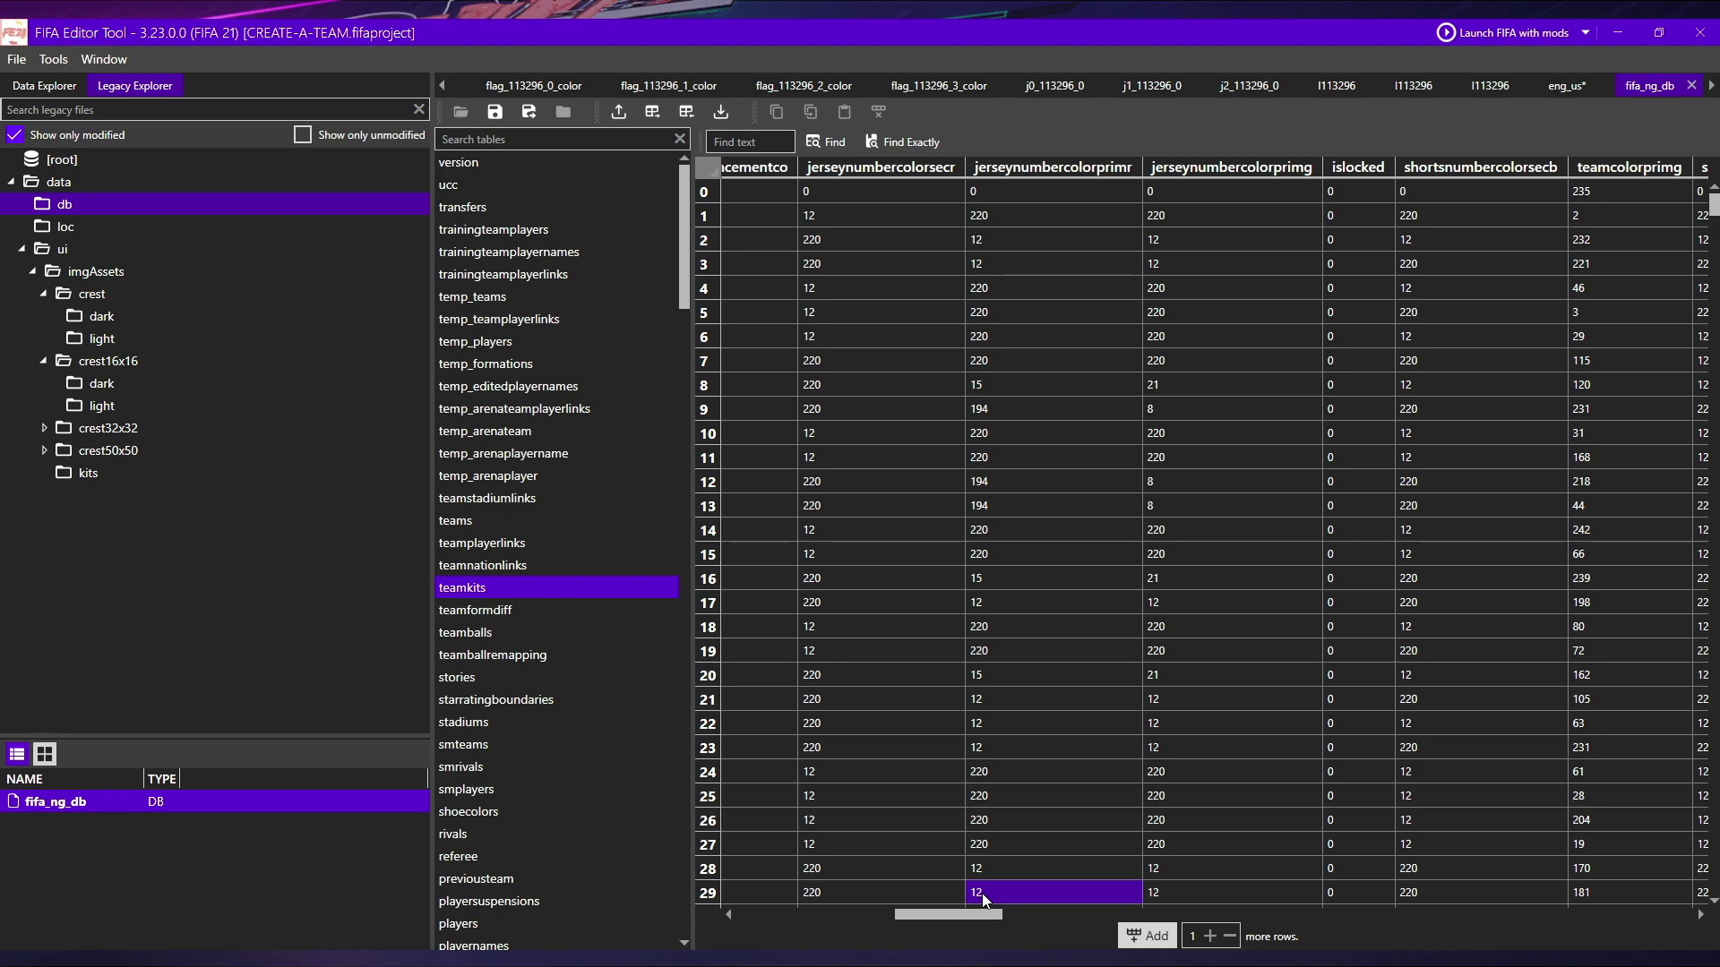
{"action": "left_click_drag", "start_coordinate": [988, 915], "coordinate": [1088, 920]}
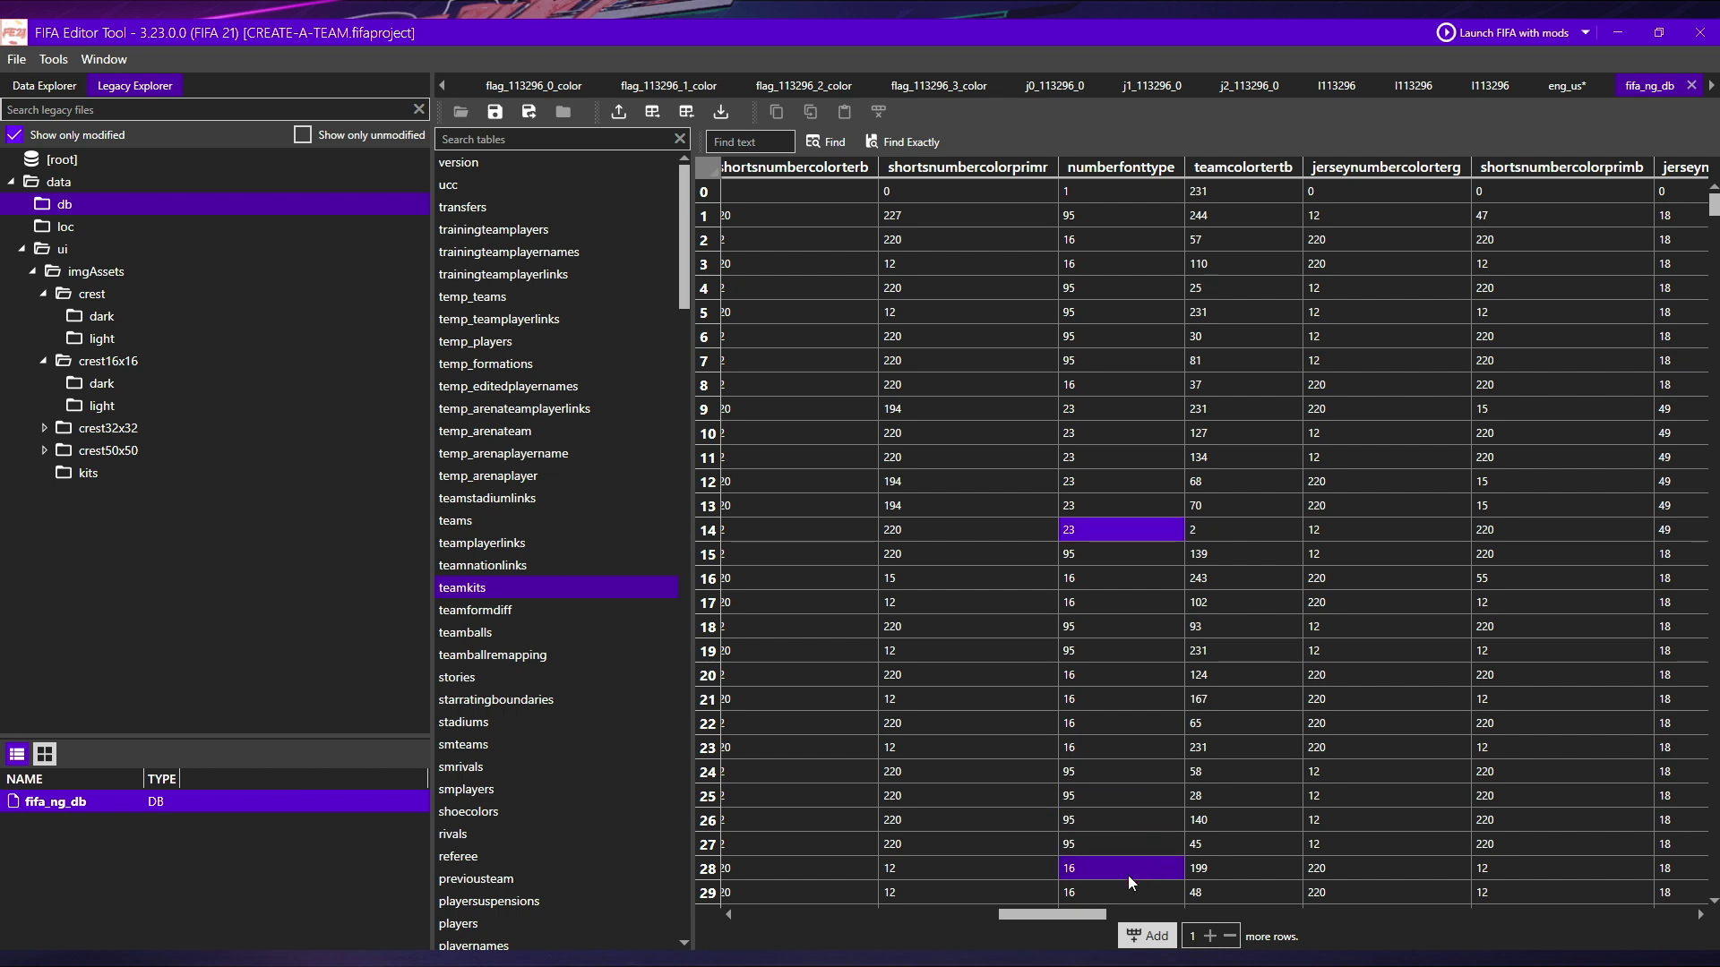
{"action": "left_click_drag", "start_coordinate": [1093, 916], "coordinate": [1120, 925]}
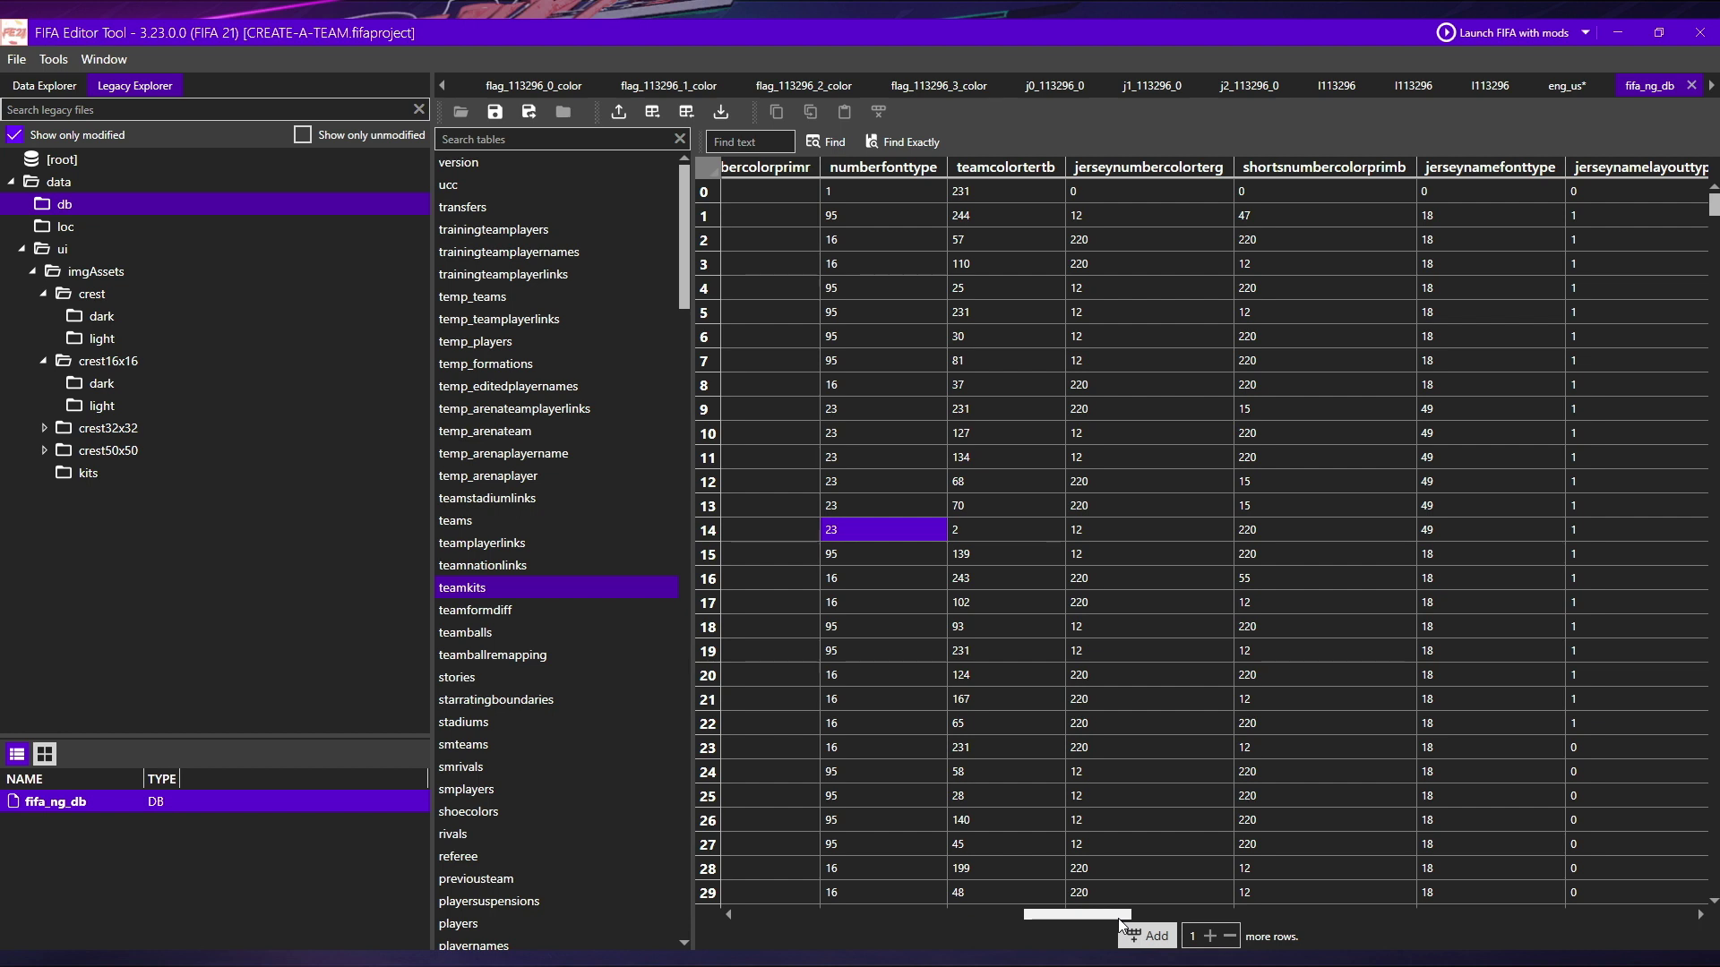
{"action": "left_click_drag", "start_coordinate": [1122, 925], "coordinate": [1376, 927]}
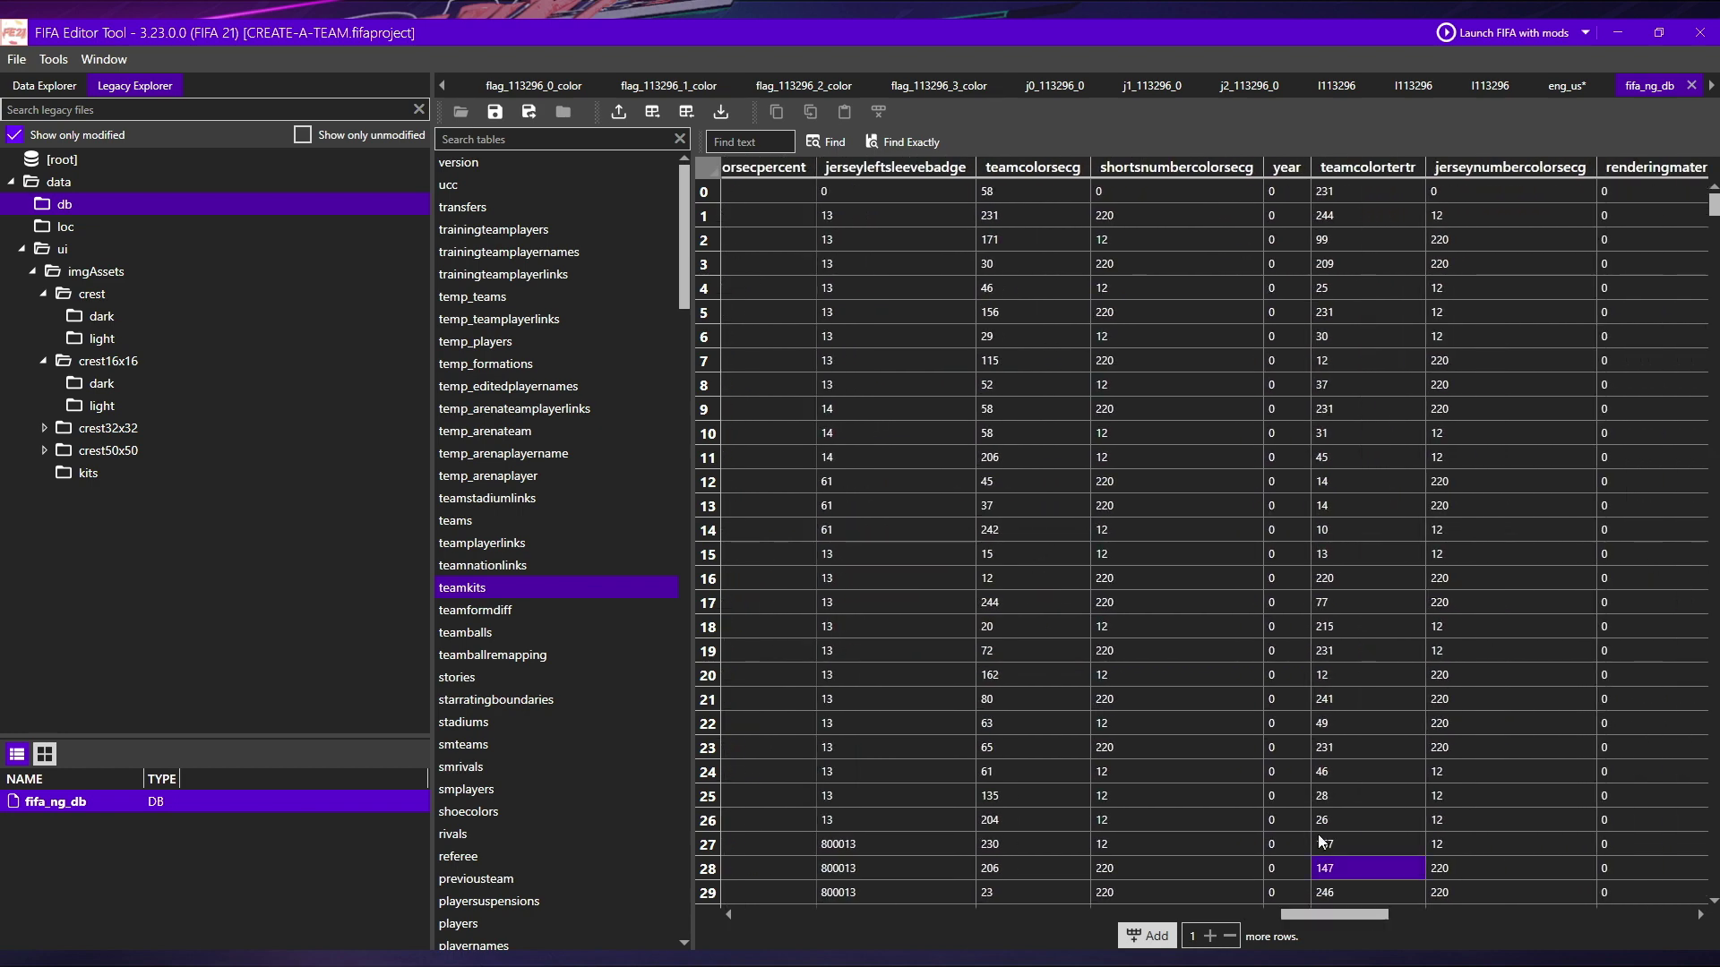
{"action": "left_click", "coordinate": [1051, 506]}
{"action": "left_click_drag", "start_coordinate": [1371, 918], "coordinate": [1478, 917]}
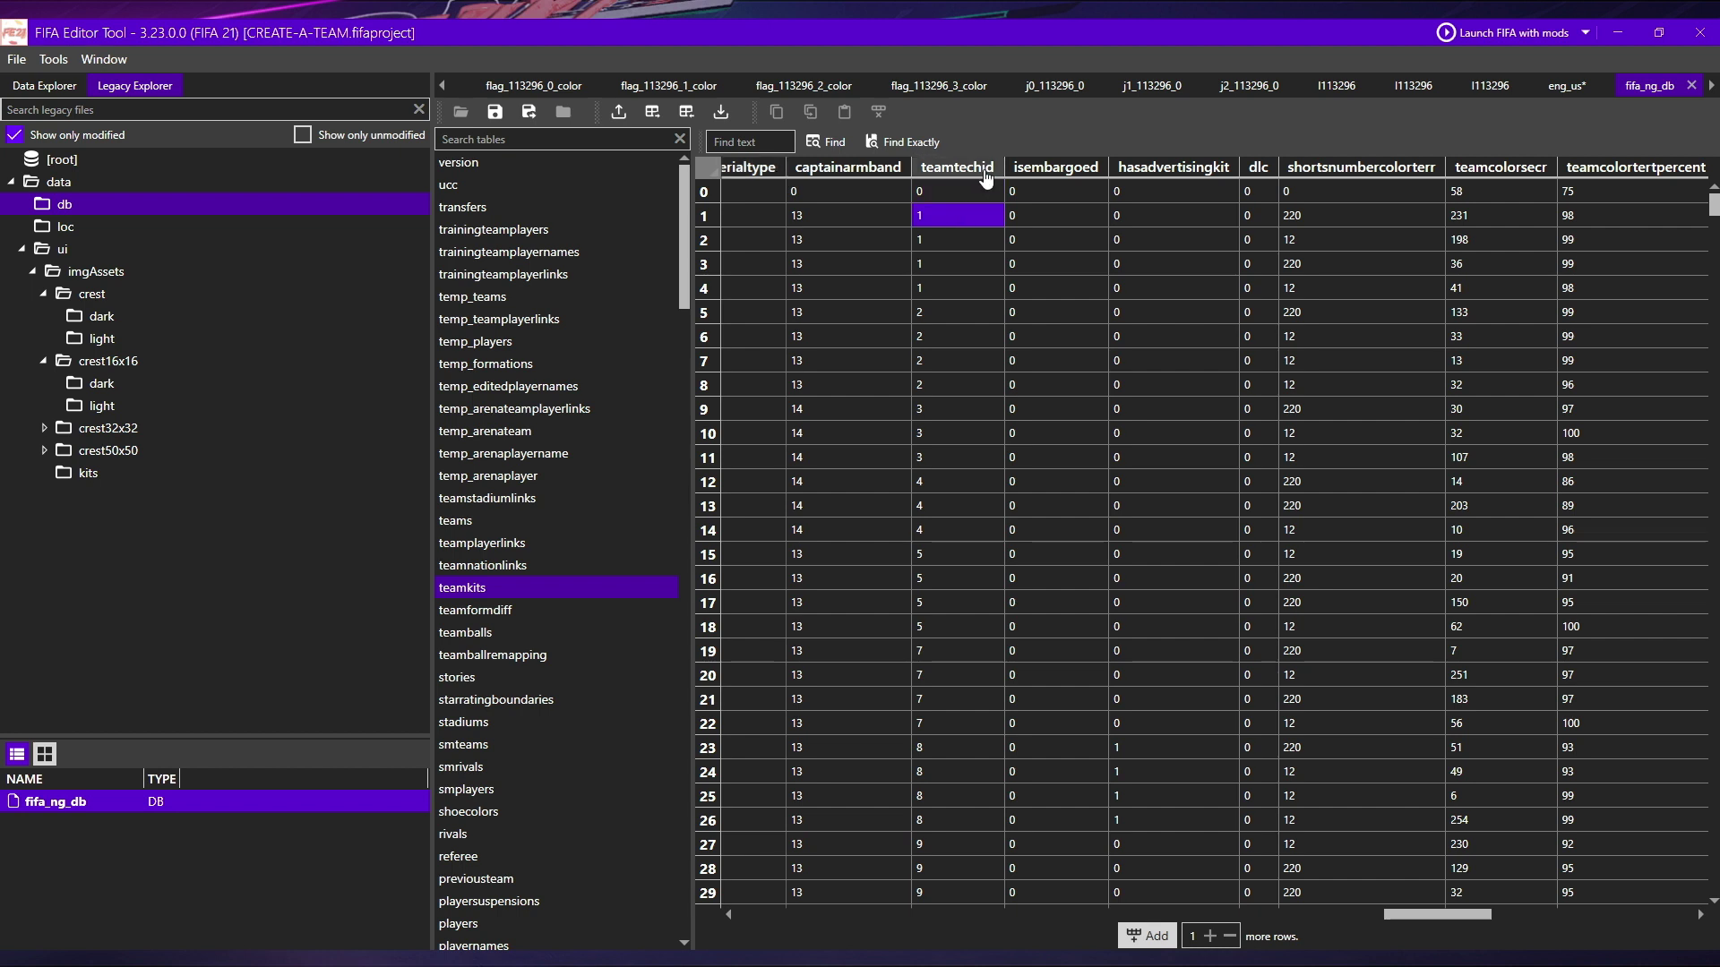
- Search the teamkits table for 113296 and select all the kit rows with that teamtechid
{"action": "left_click", "coordinate": [740, 141]}
{"action": "type", "text": "11"}
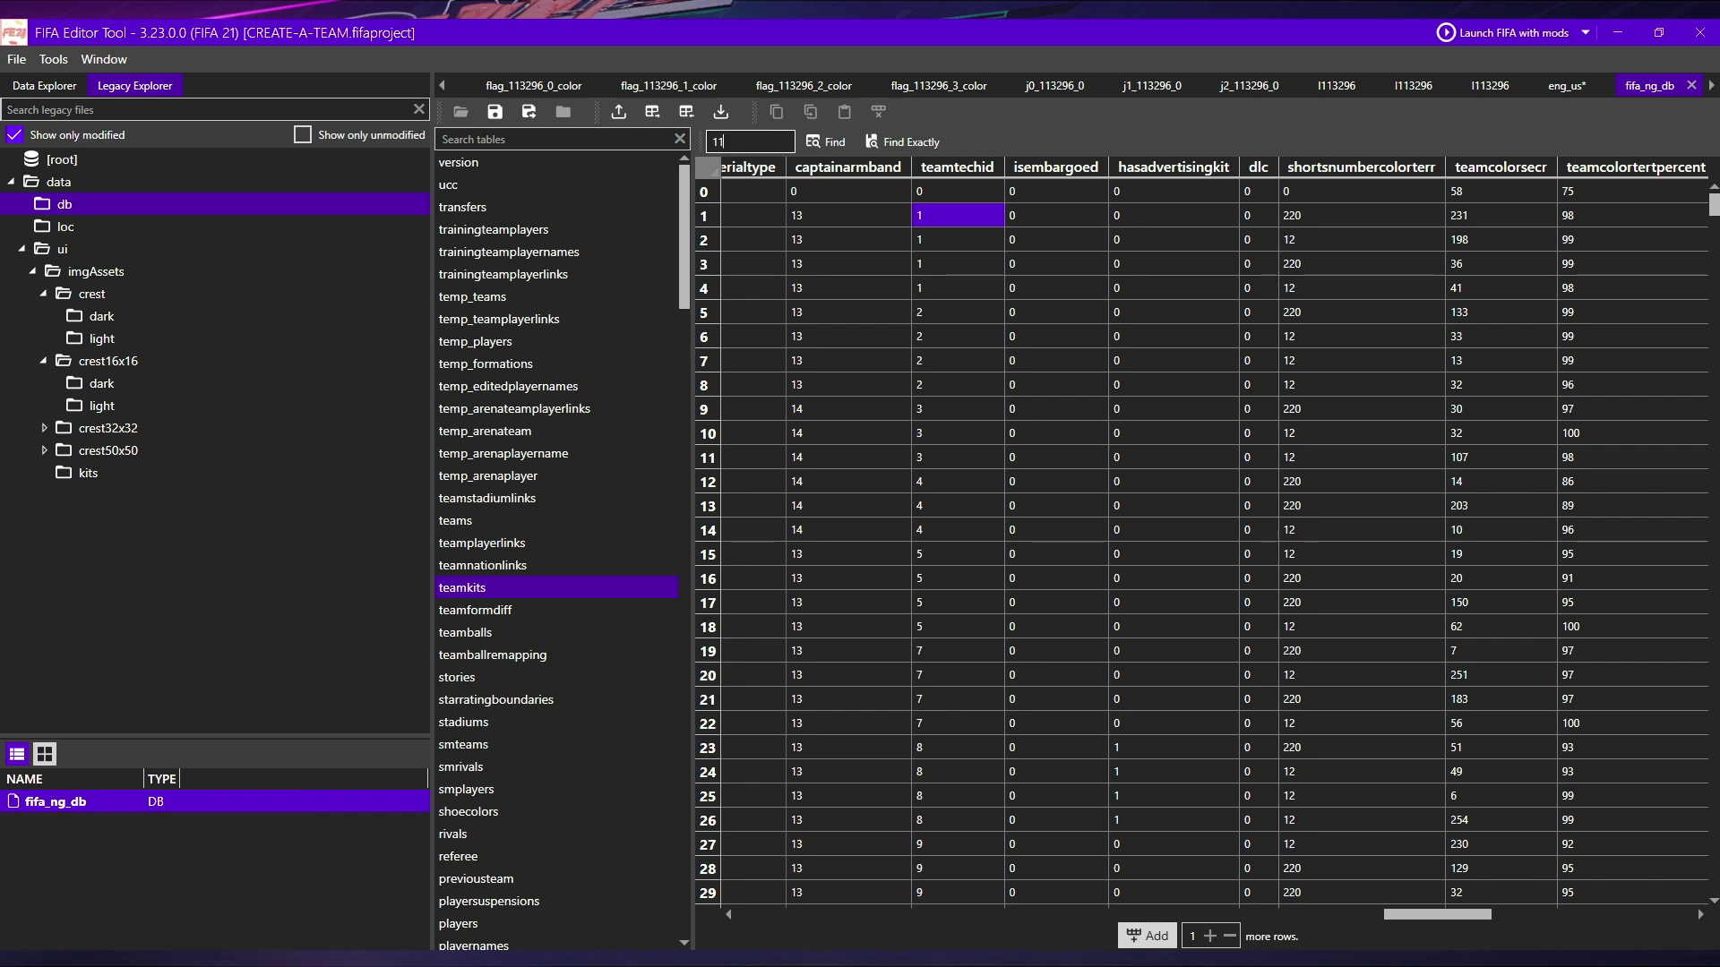
{"action": "type", "text": "3296"}
{"action": "key", "text": "Return"}
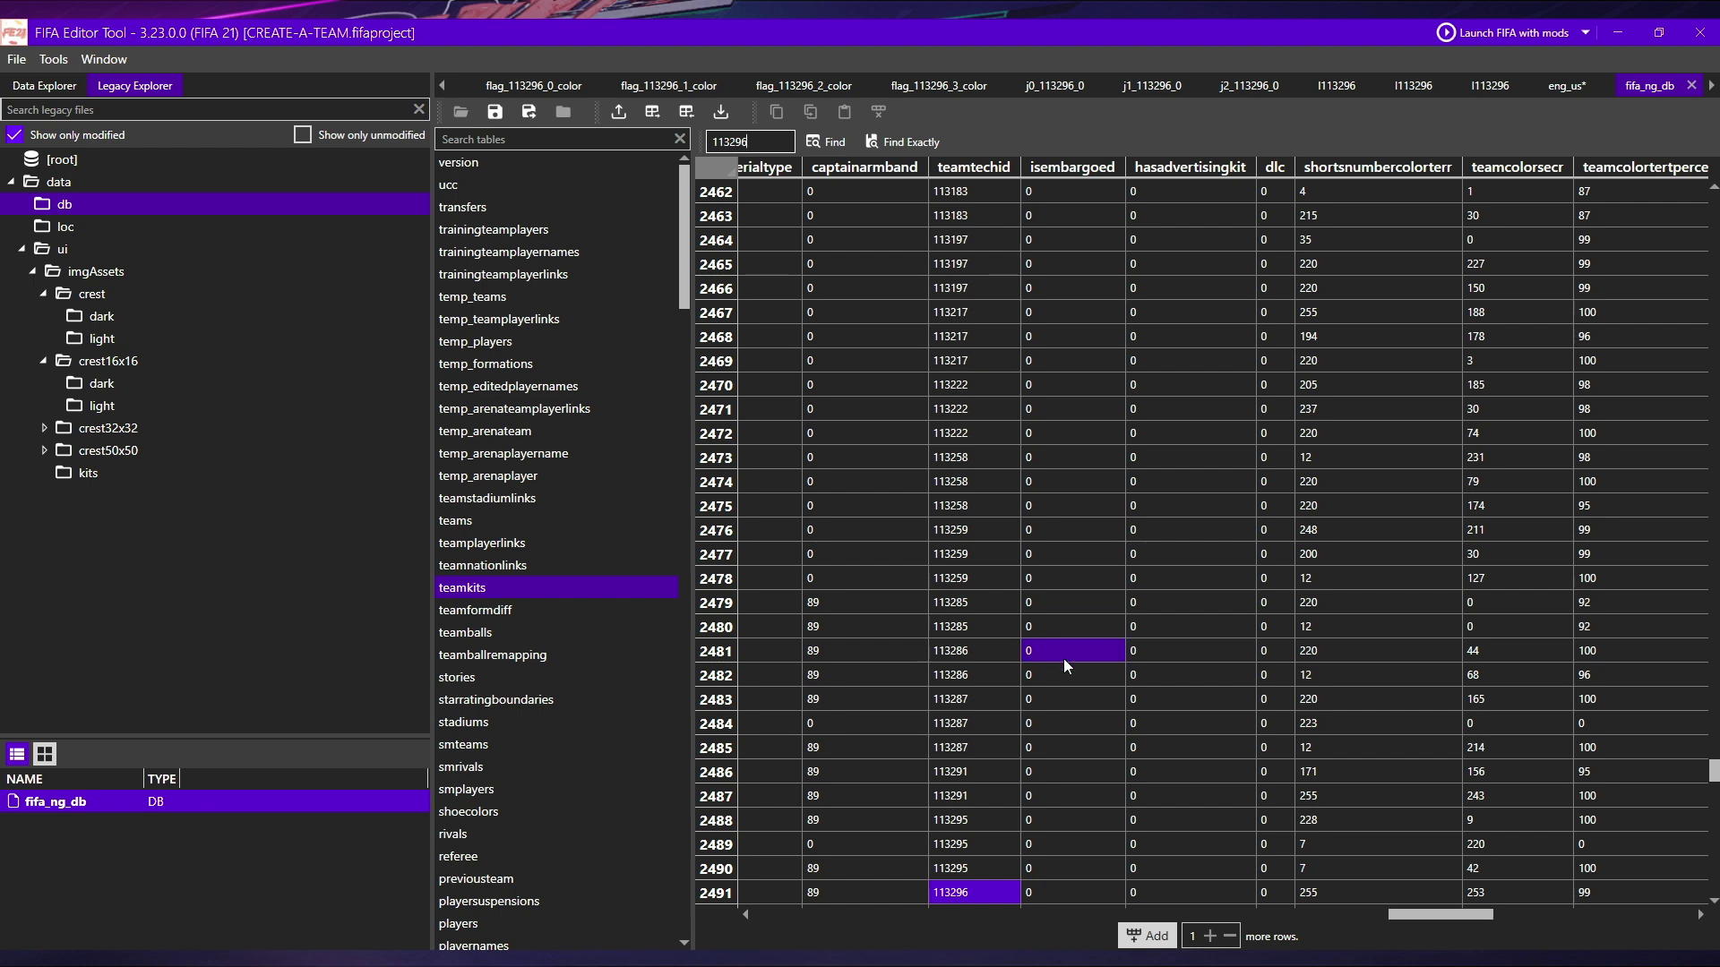
{"action": "scroll", "coordinate": [1062, 659], "scroll_direction": "down", "scroll_amount": 2}
{"action": "left_click", "coordinate": [999, 771], "text": "shift"}
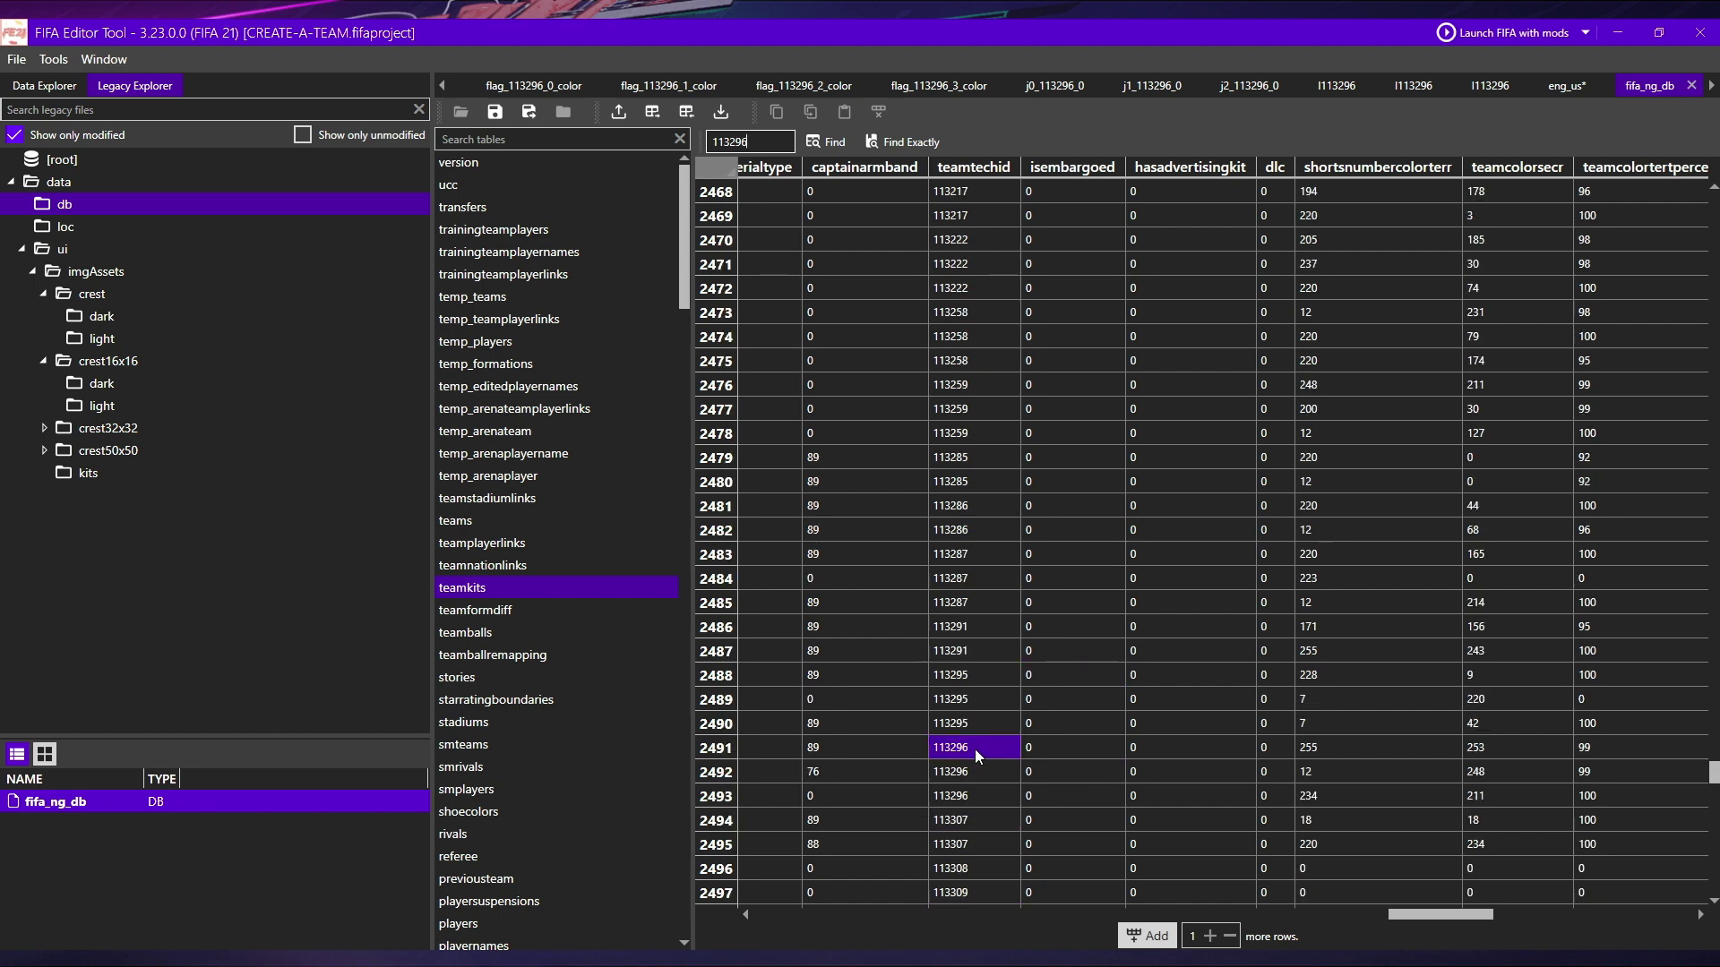
{"action": "left_click_drag", "start_coordinate": [728, 749], "coordinate": [724, 789]}
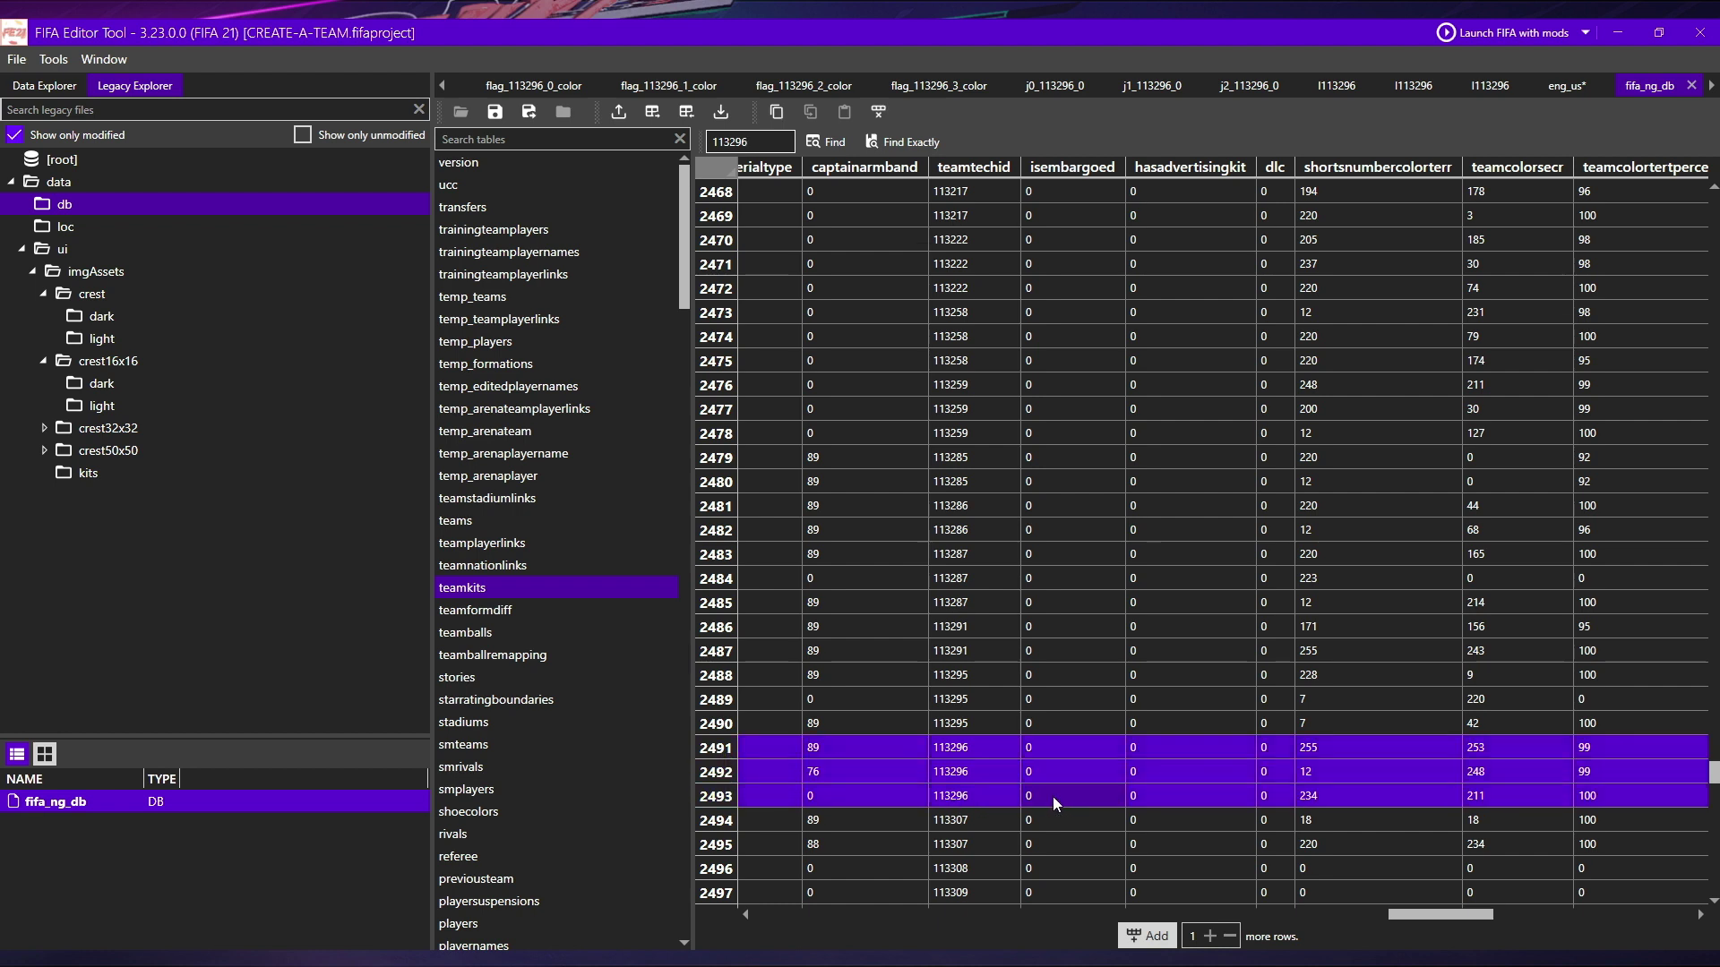
- Examine the number, jersey name and team colour columns of the selected 113296 kit rows, back to teamcolorprimr
{"action": "left_click_drag", "start_coordinate": [1411, 916], "coordinate": [1327, 920]}
{"action": "left_click", "coordinate": [1310, 893]}
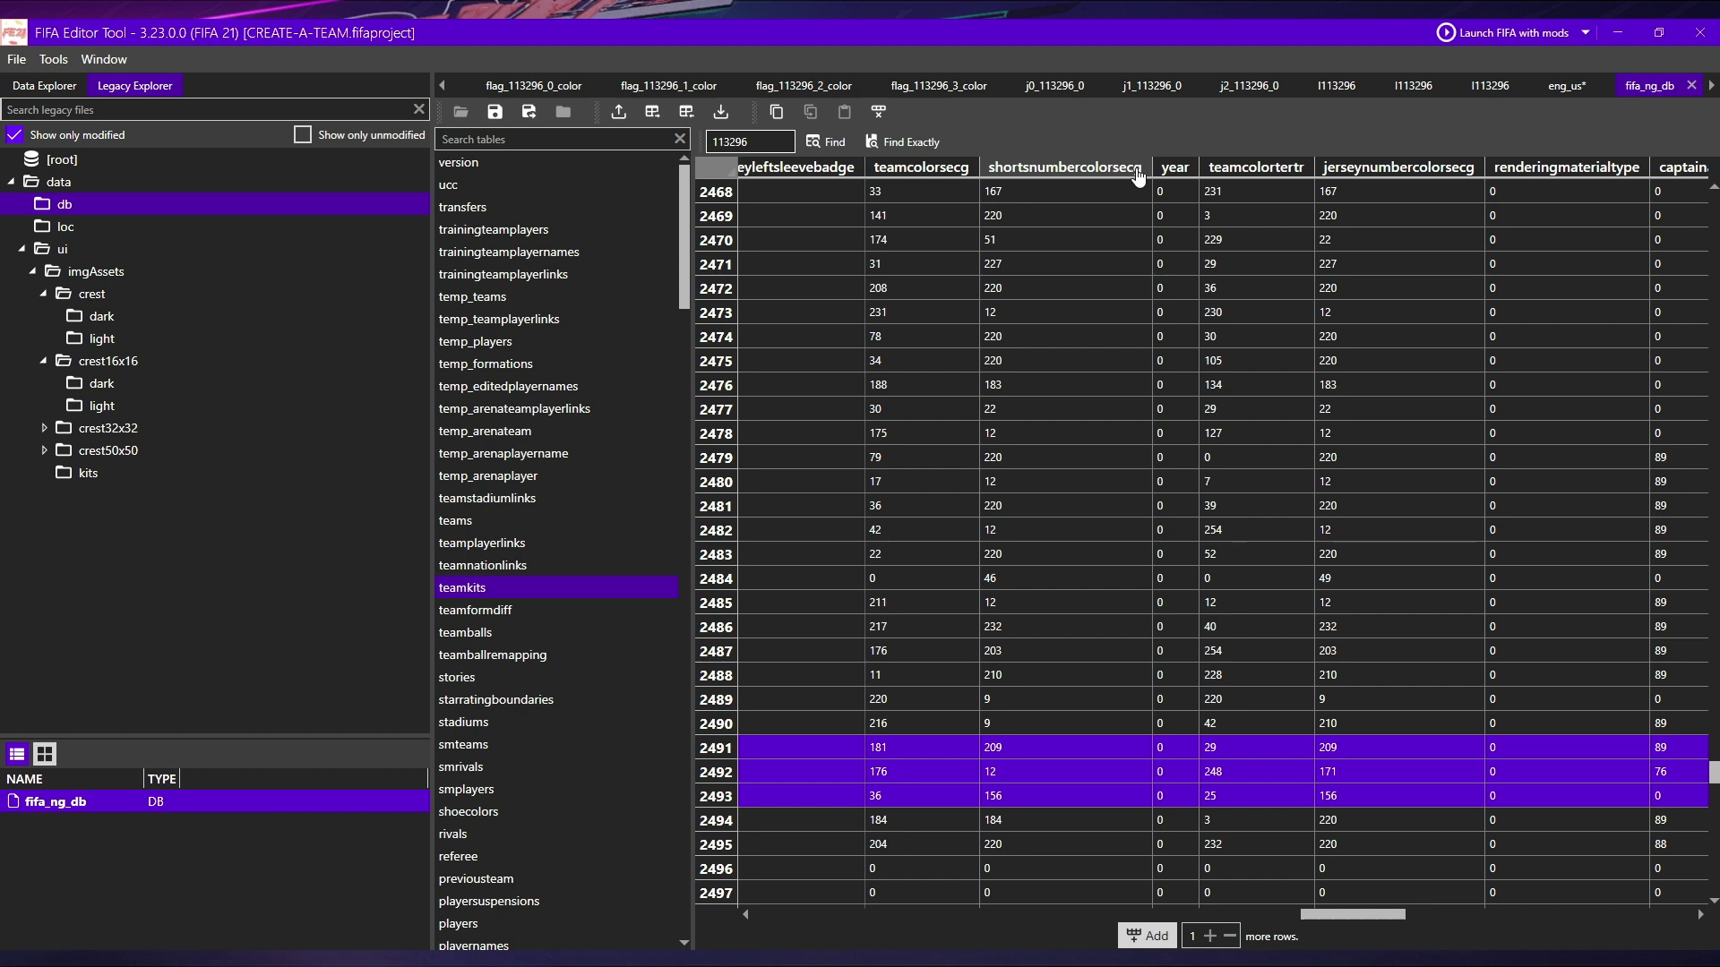
{"action": "left_click", "coordinate": [1462, 192]}
{"action": "left_click_drag", "start_coordinate": [1329, 916], "coordinate": [1251, 912]}
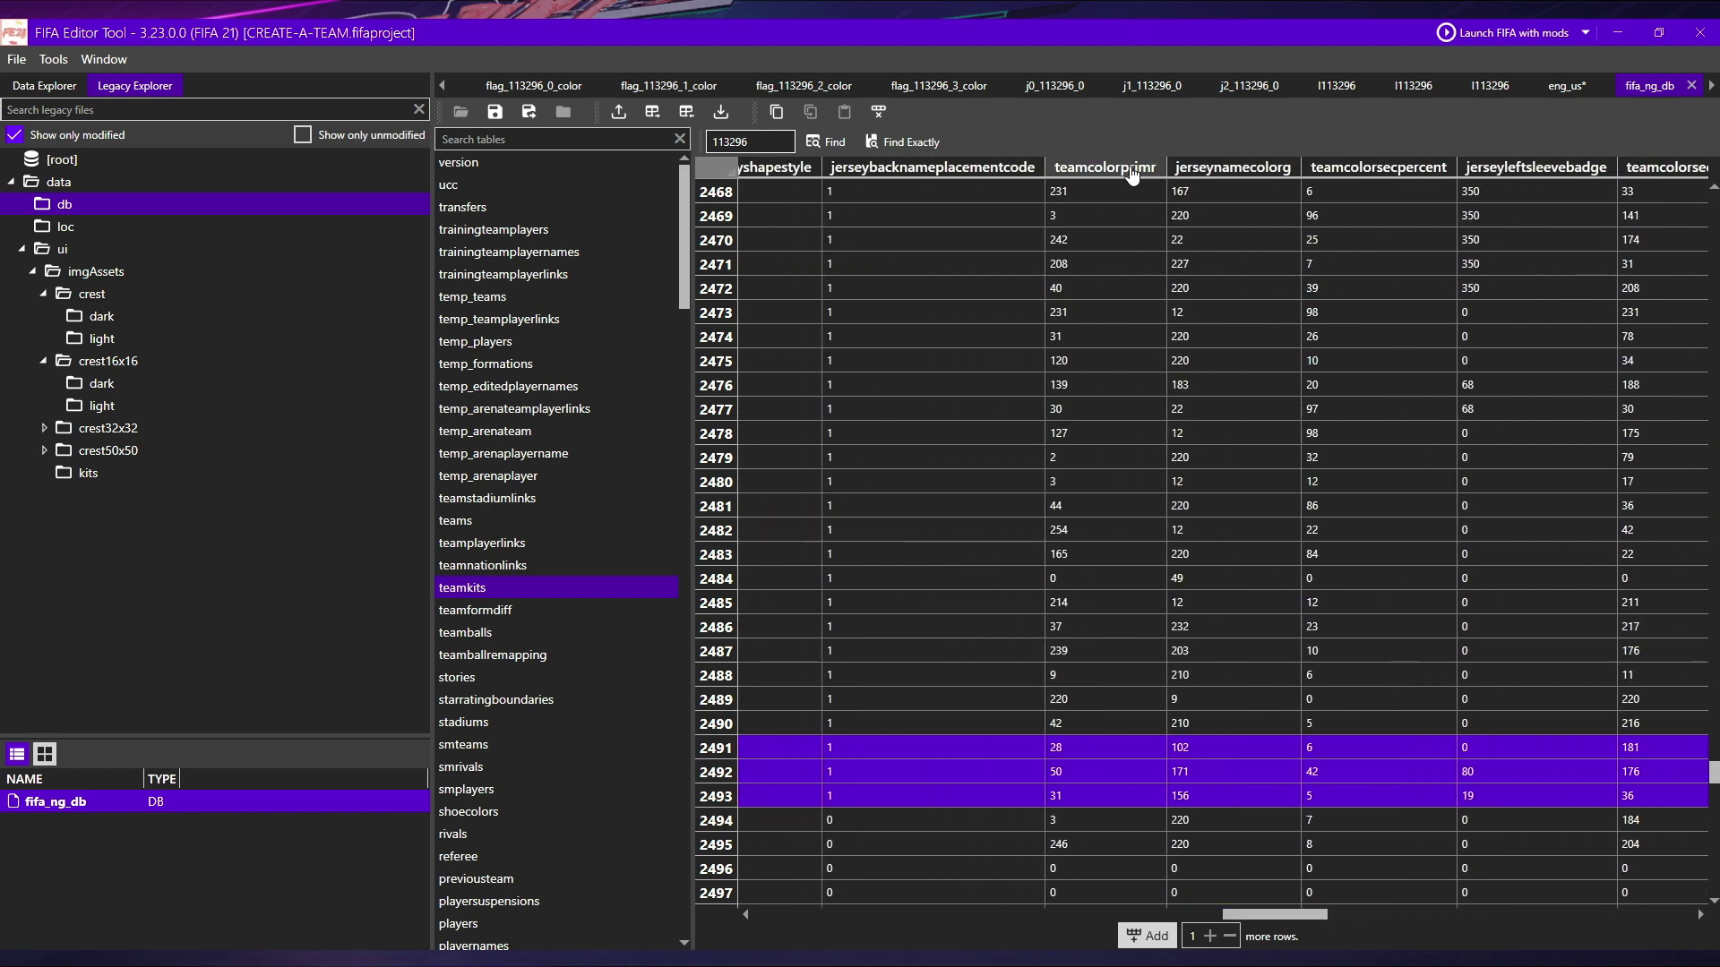
{"action": "left_click", "coordinate": [1162, 244]}
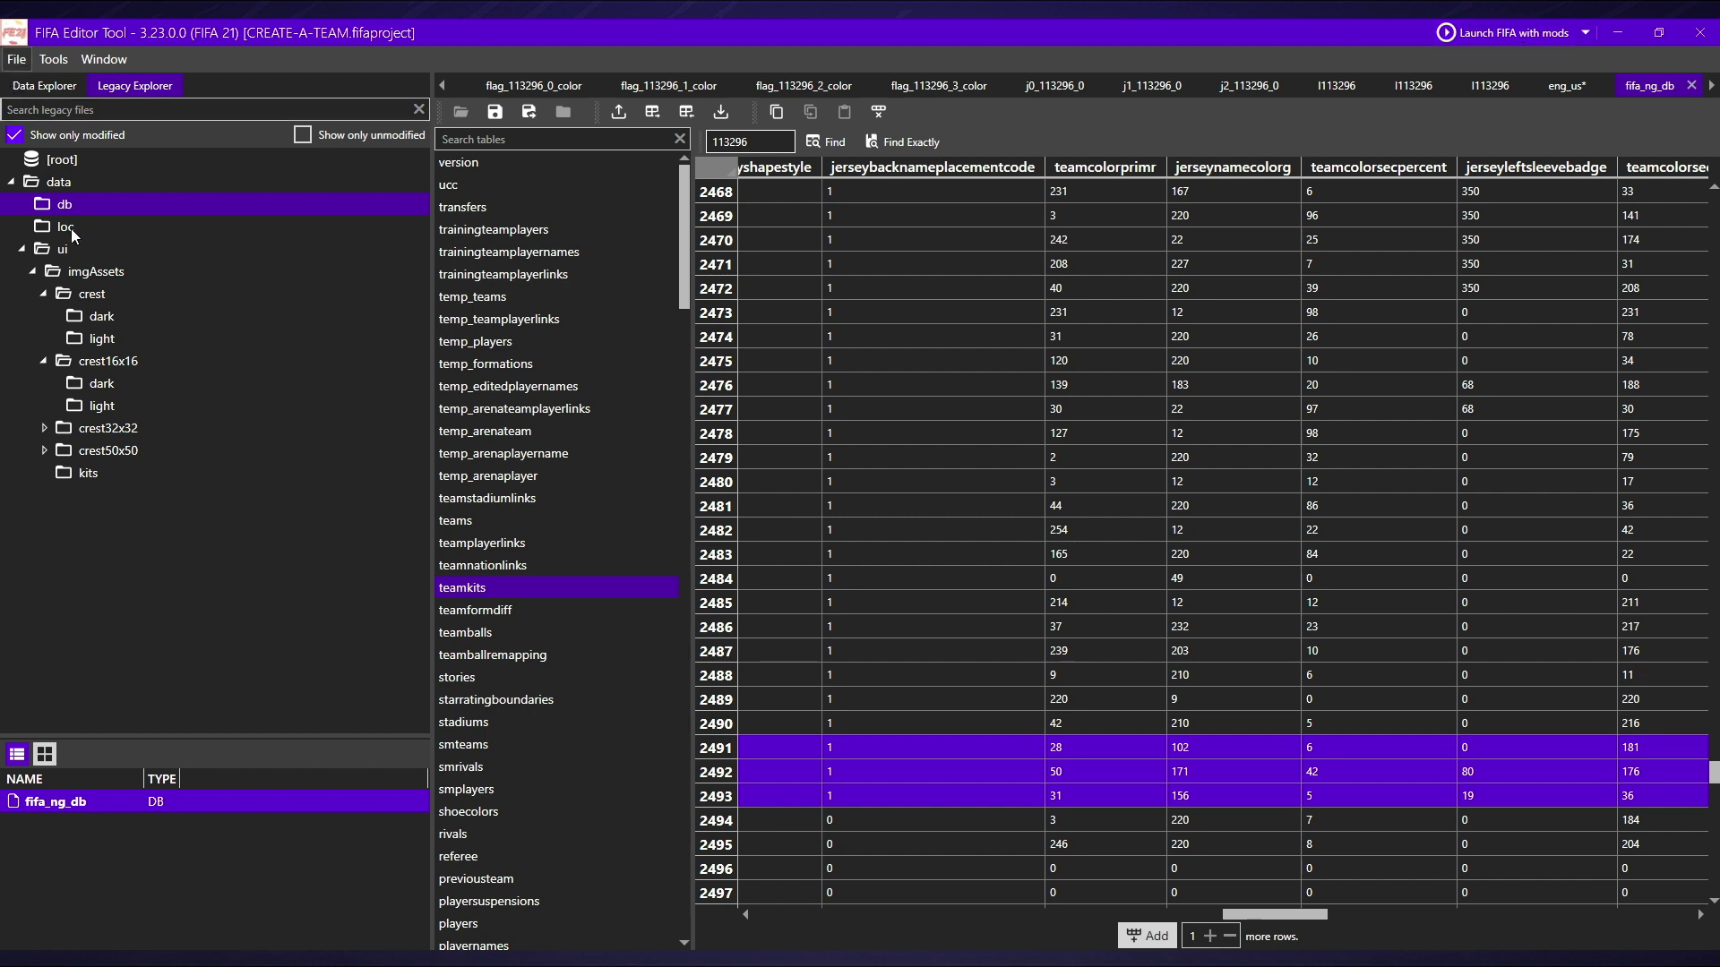
- Open the Export to Mod form for the project, look over its mod details and close it
{"action": "key", "text": "ctrl+e"}
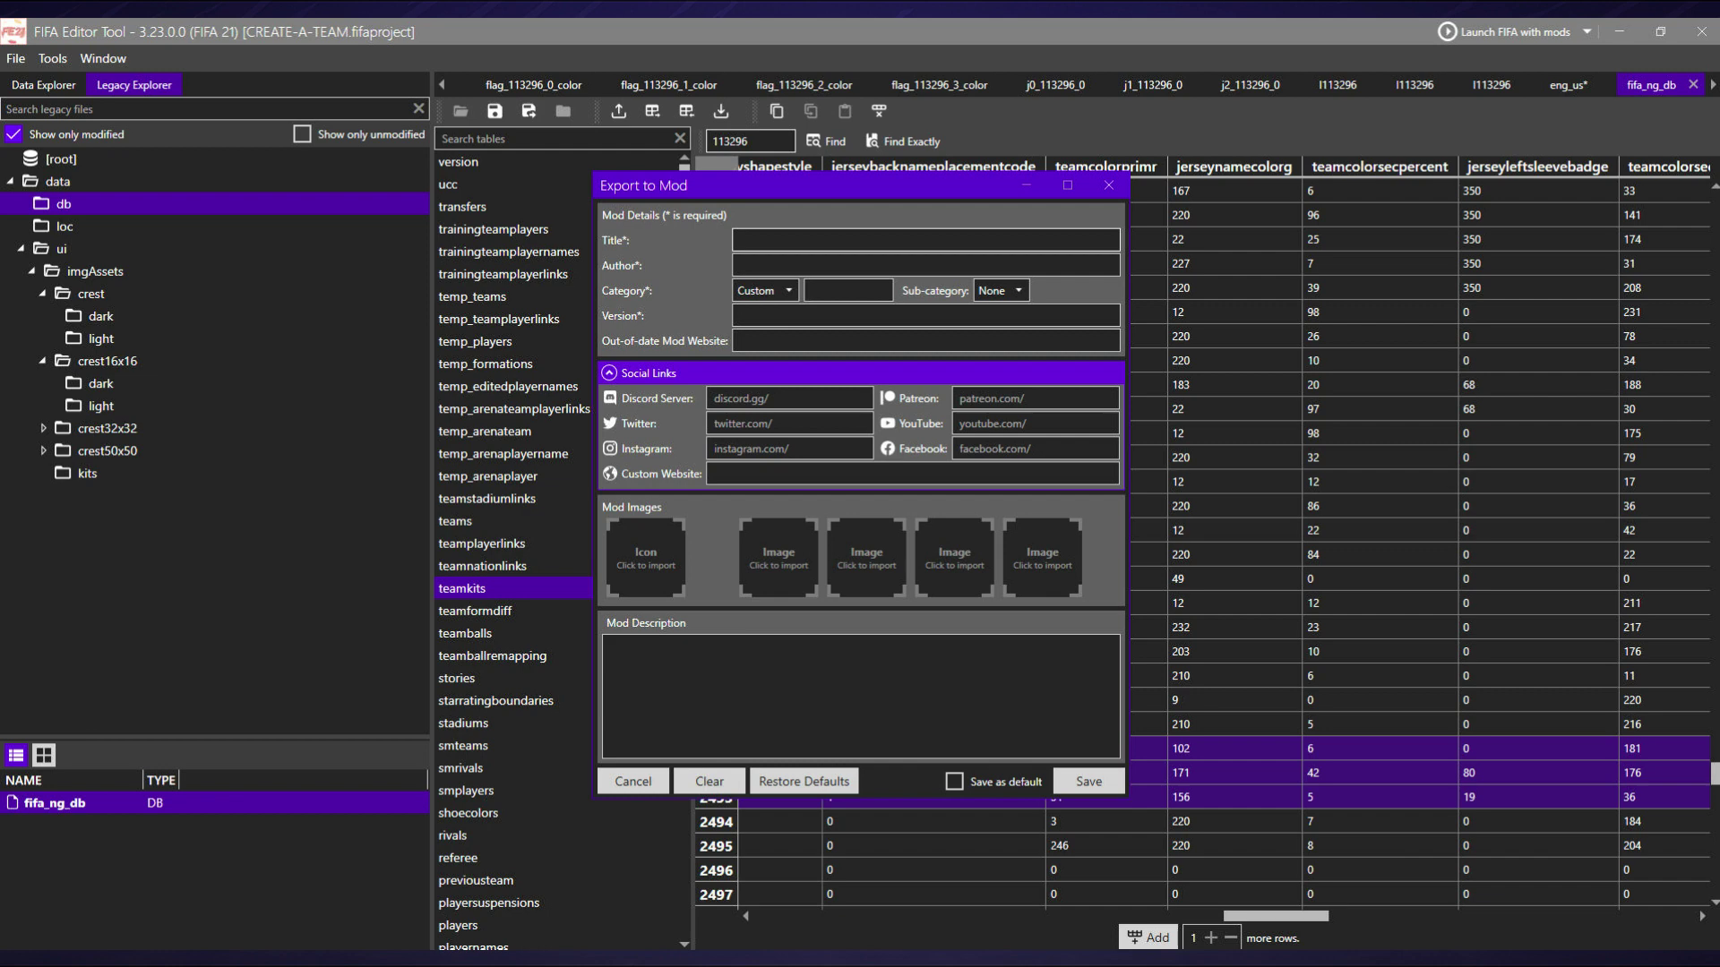
{"action": "key", "text": "Escape"}
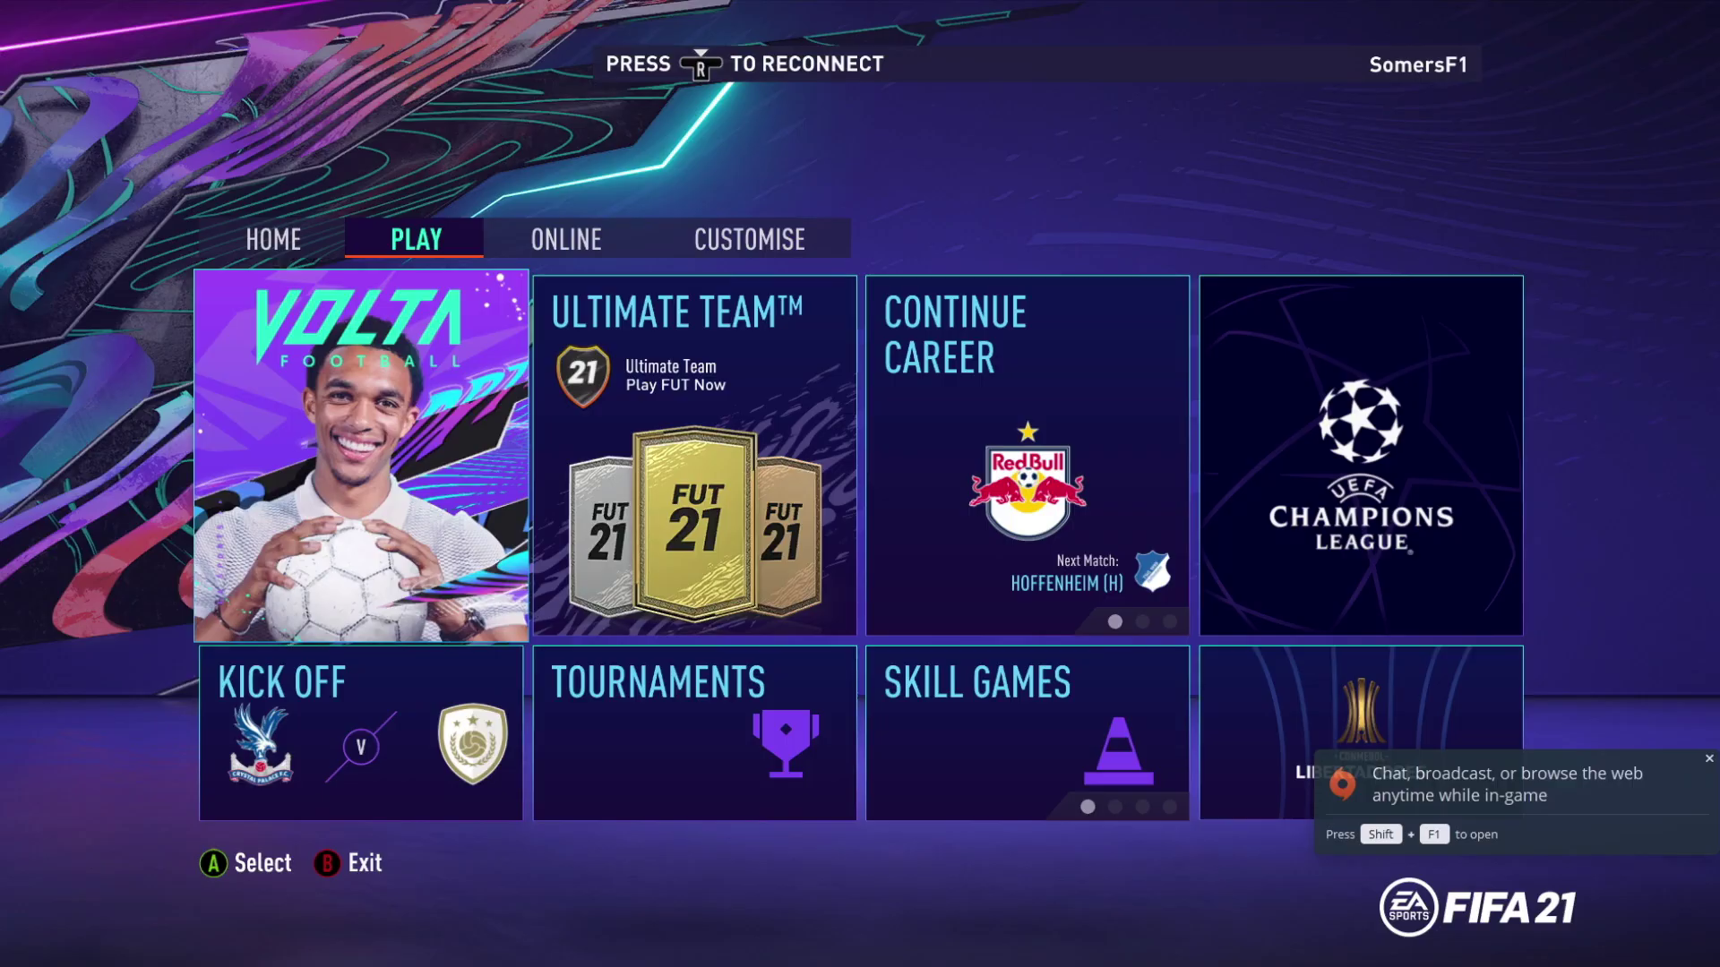
- Switch to FIFA 21 and open Edit Teams in the Customise section
{"action": "key", "text": "Right"}
{"action": "key", "text": "Right"}
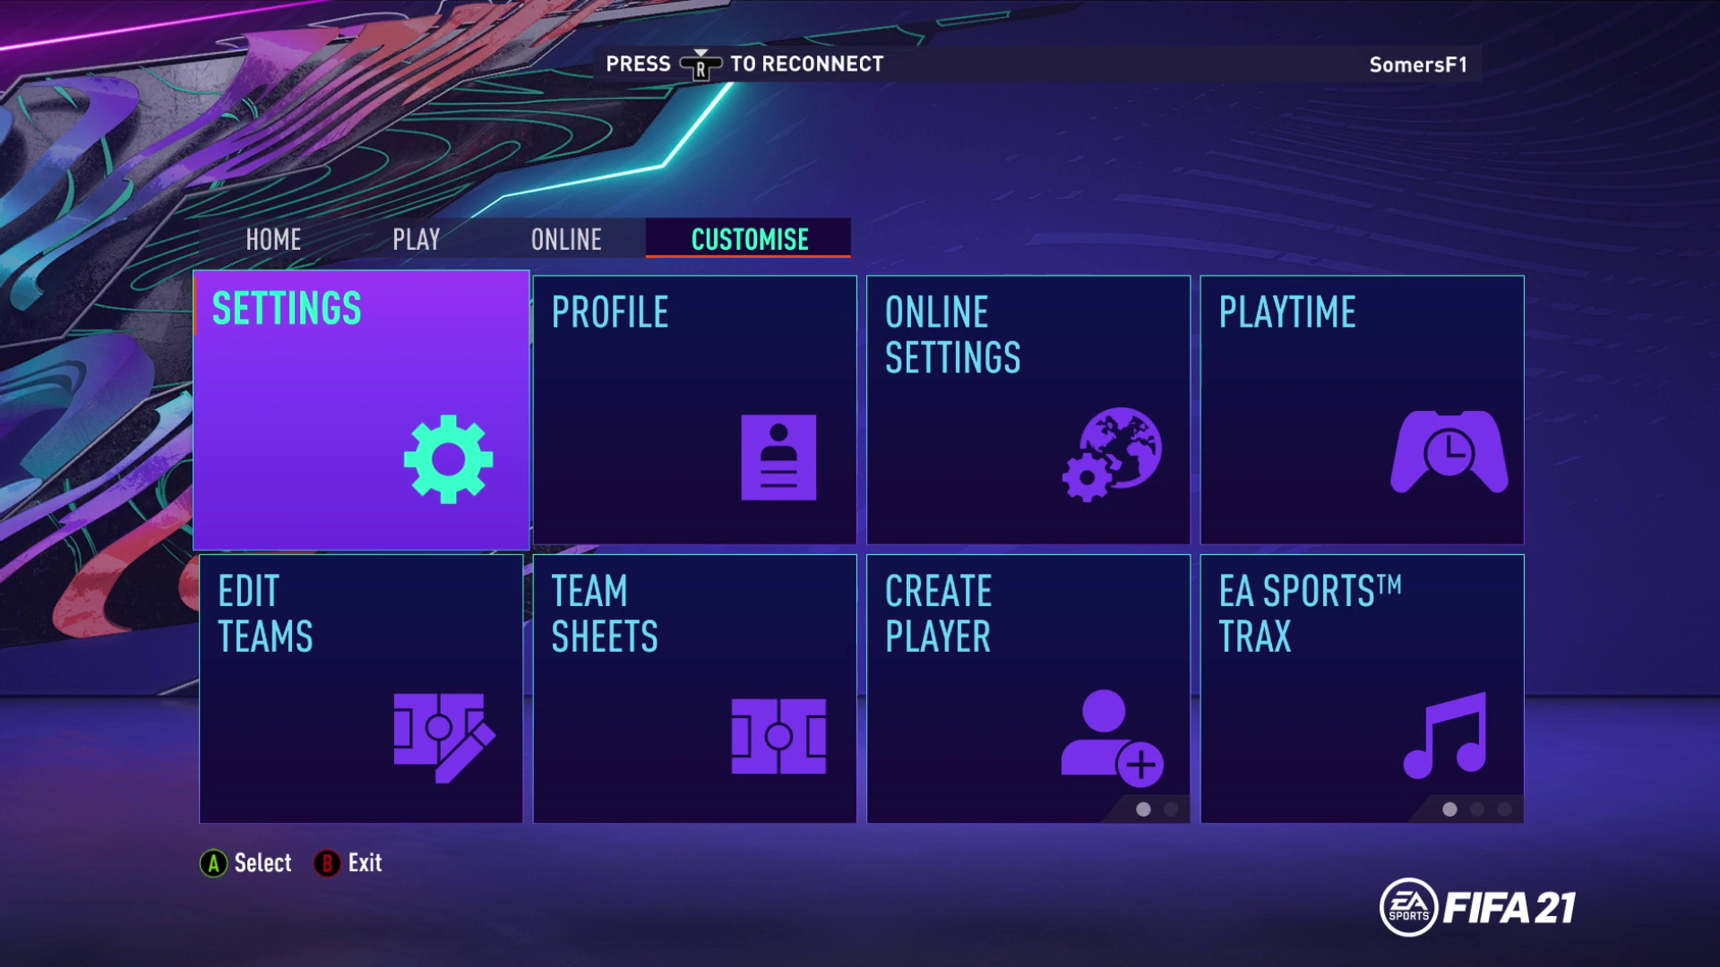
{"action": "key", "text": "Right"}
{"action": "key", "text": "Down"}
{"action": "key", "text": "Left"}
{"action": "key", "text": "Return"}
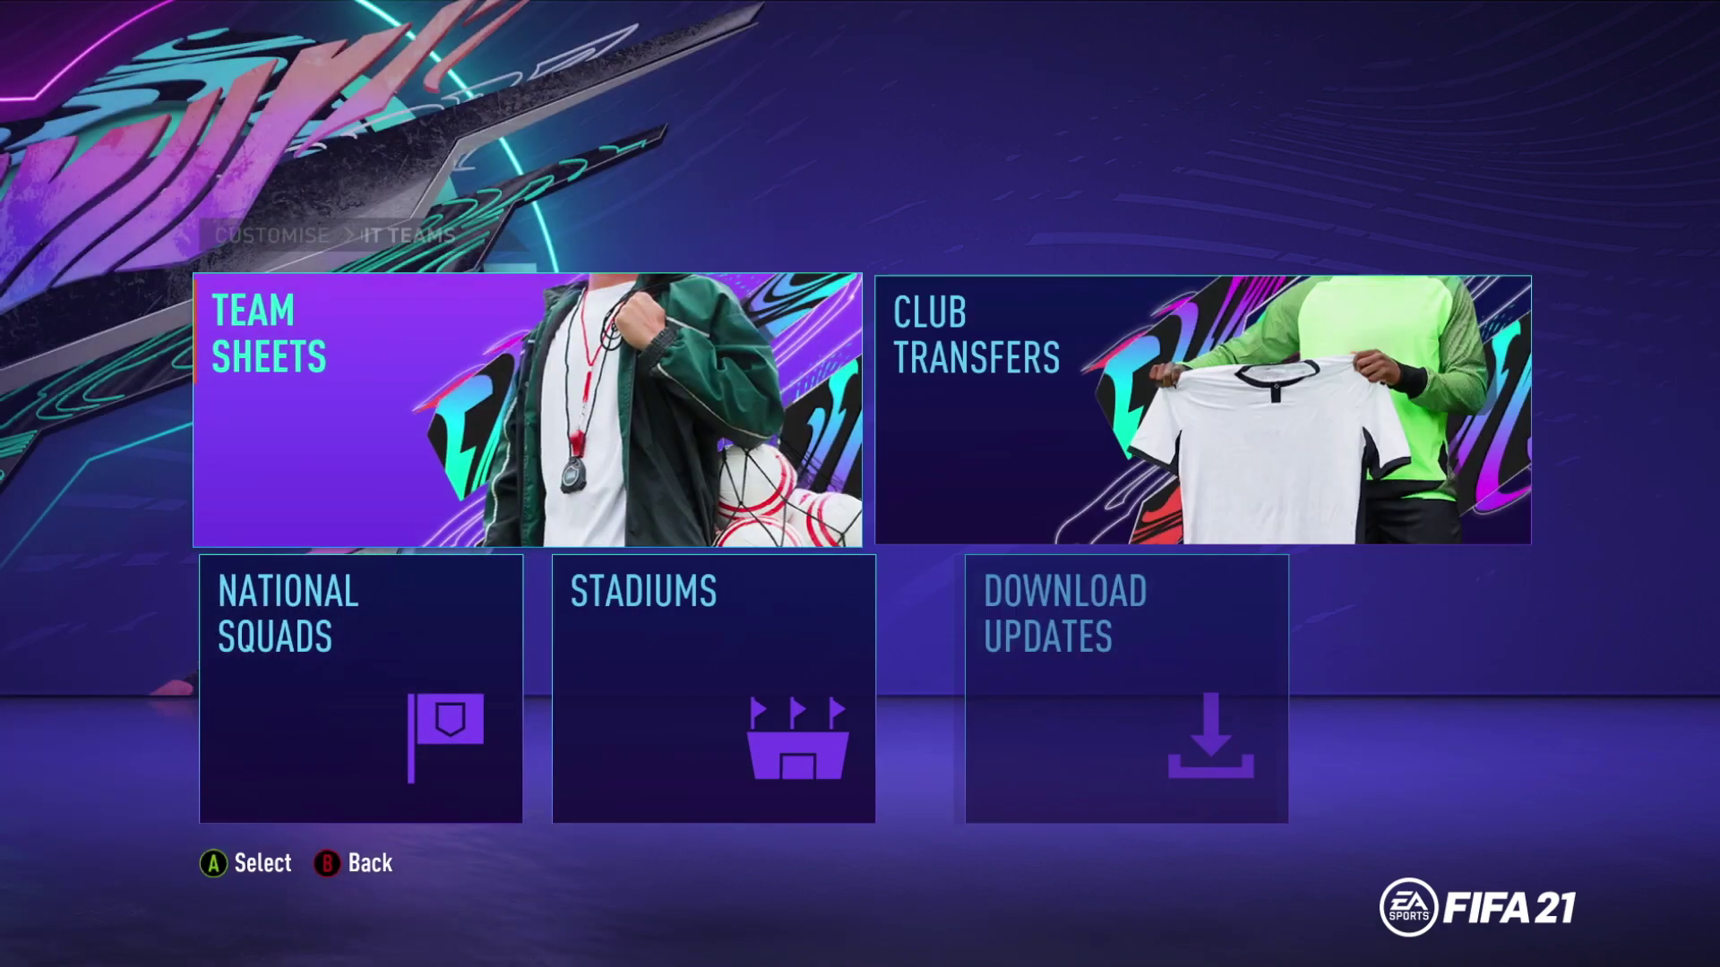
- Go to Team Sheets, choose Red Bull Rangers from Rest of World and open its default team sheet
{"action": "key", "text": "Right"}
{"action": "key", "text": "Left"}
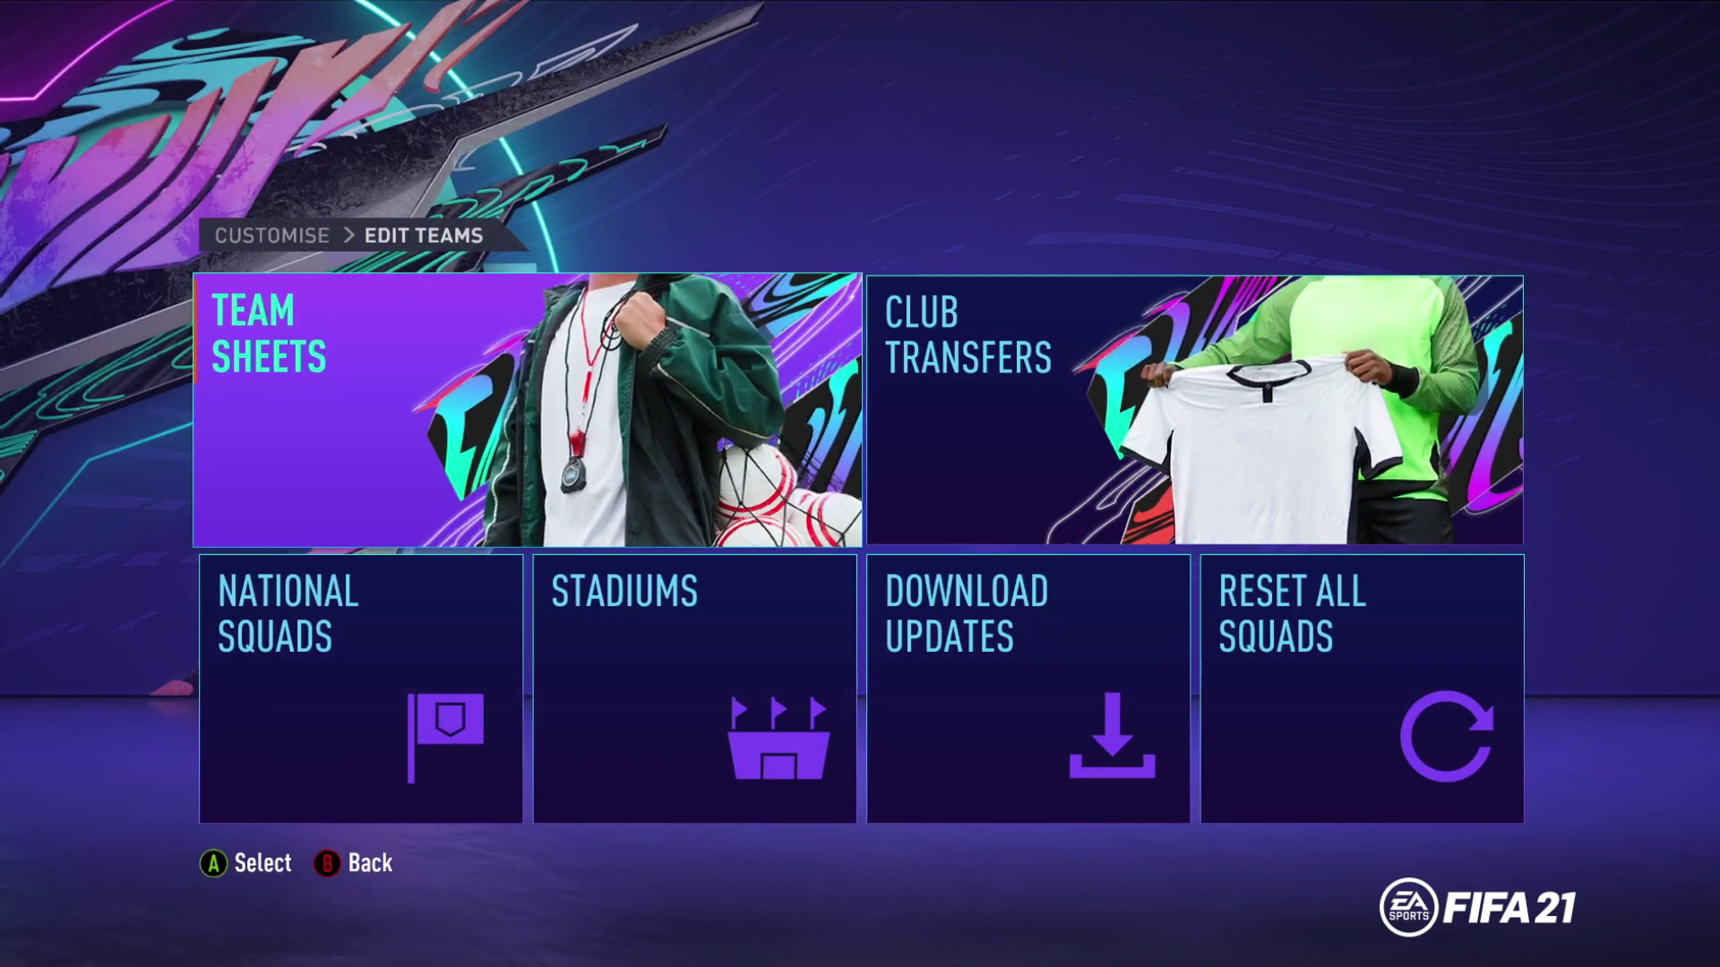
{"action": "key", "text": "Return"}
{"action": "key", "text": "r"}
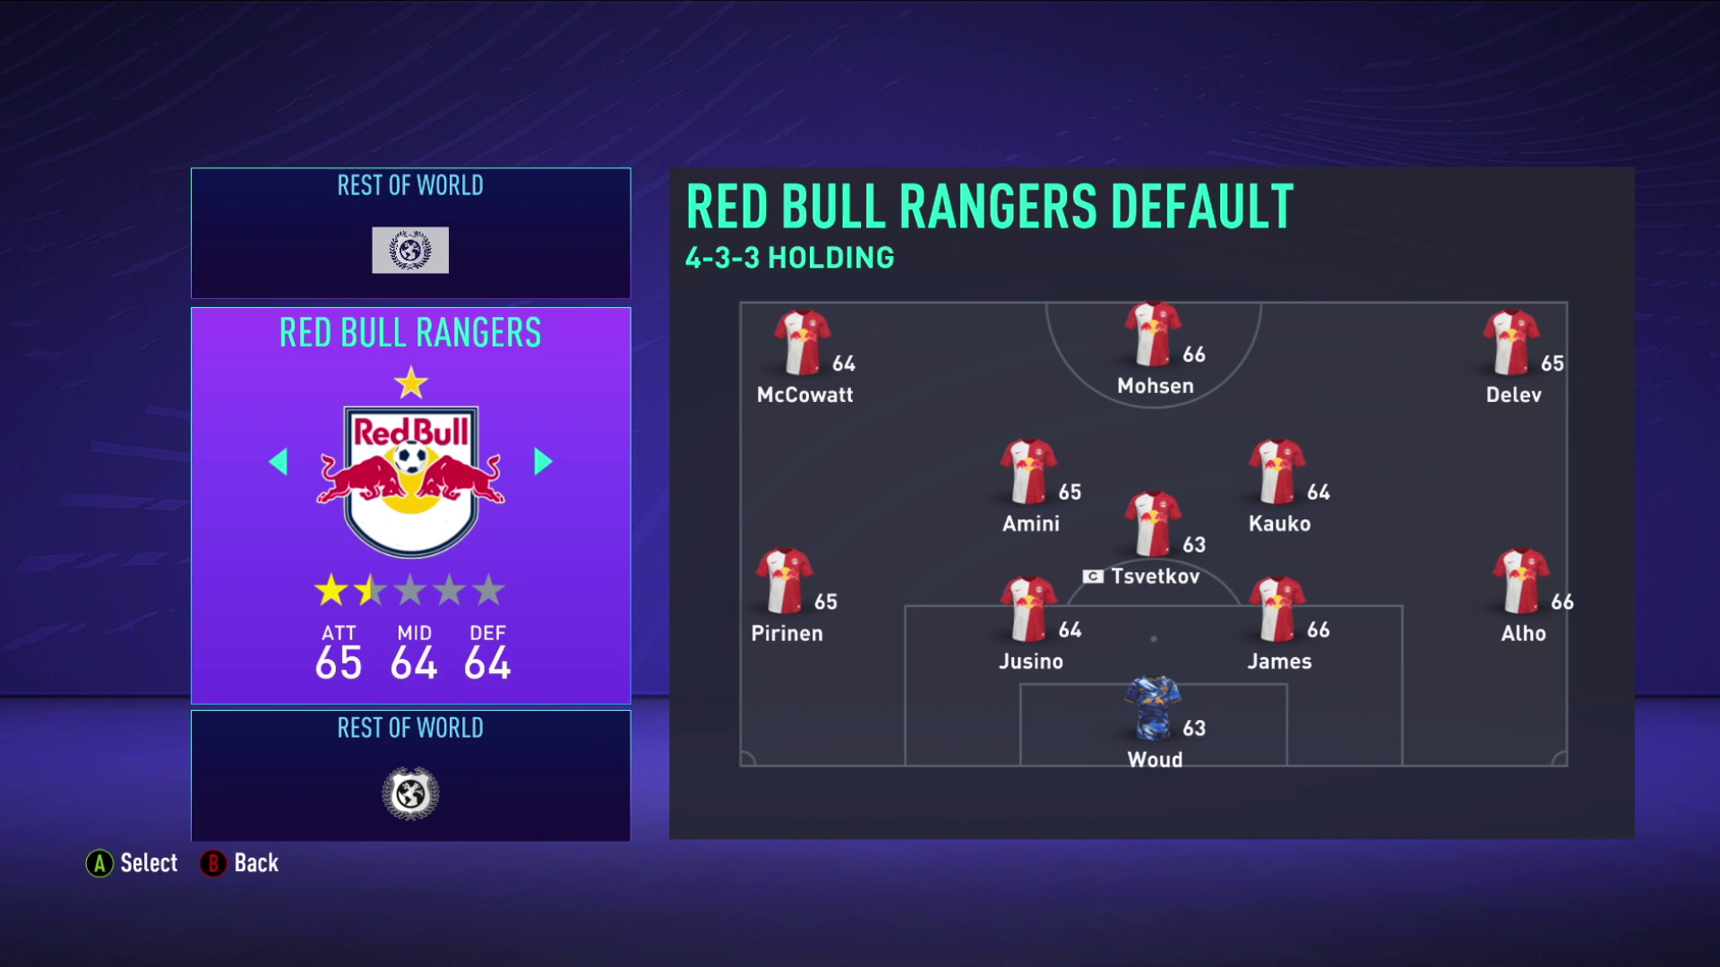
{"action": "key", "text": "Return"}
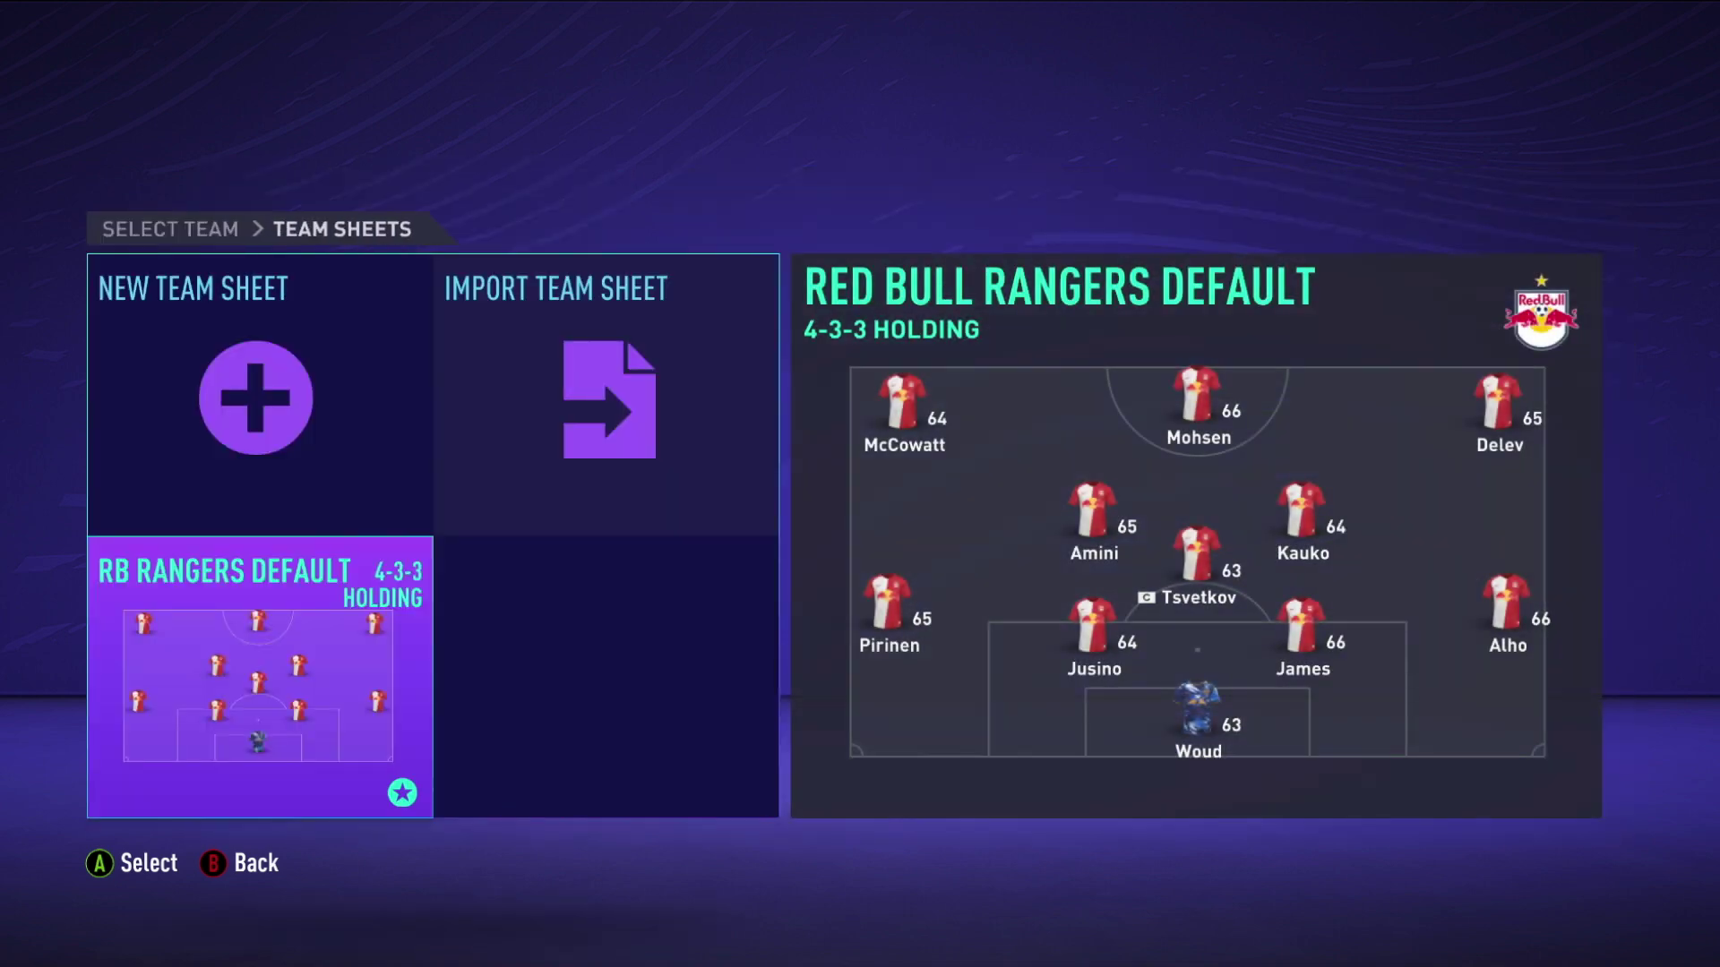
{"action": "key", "text": "Return"}
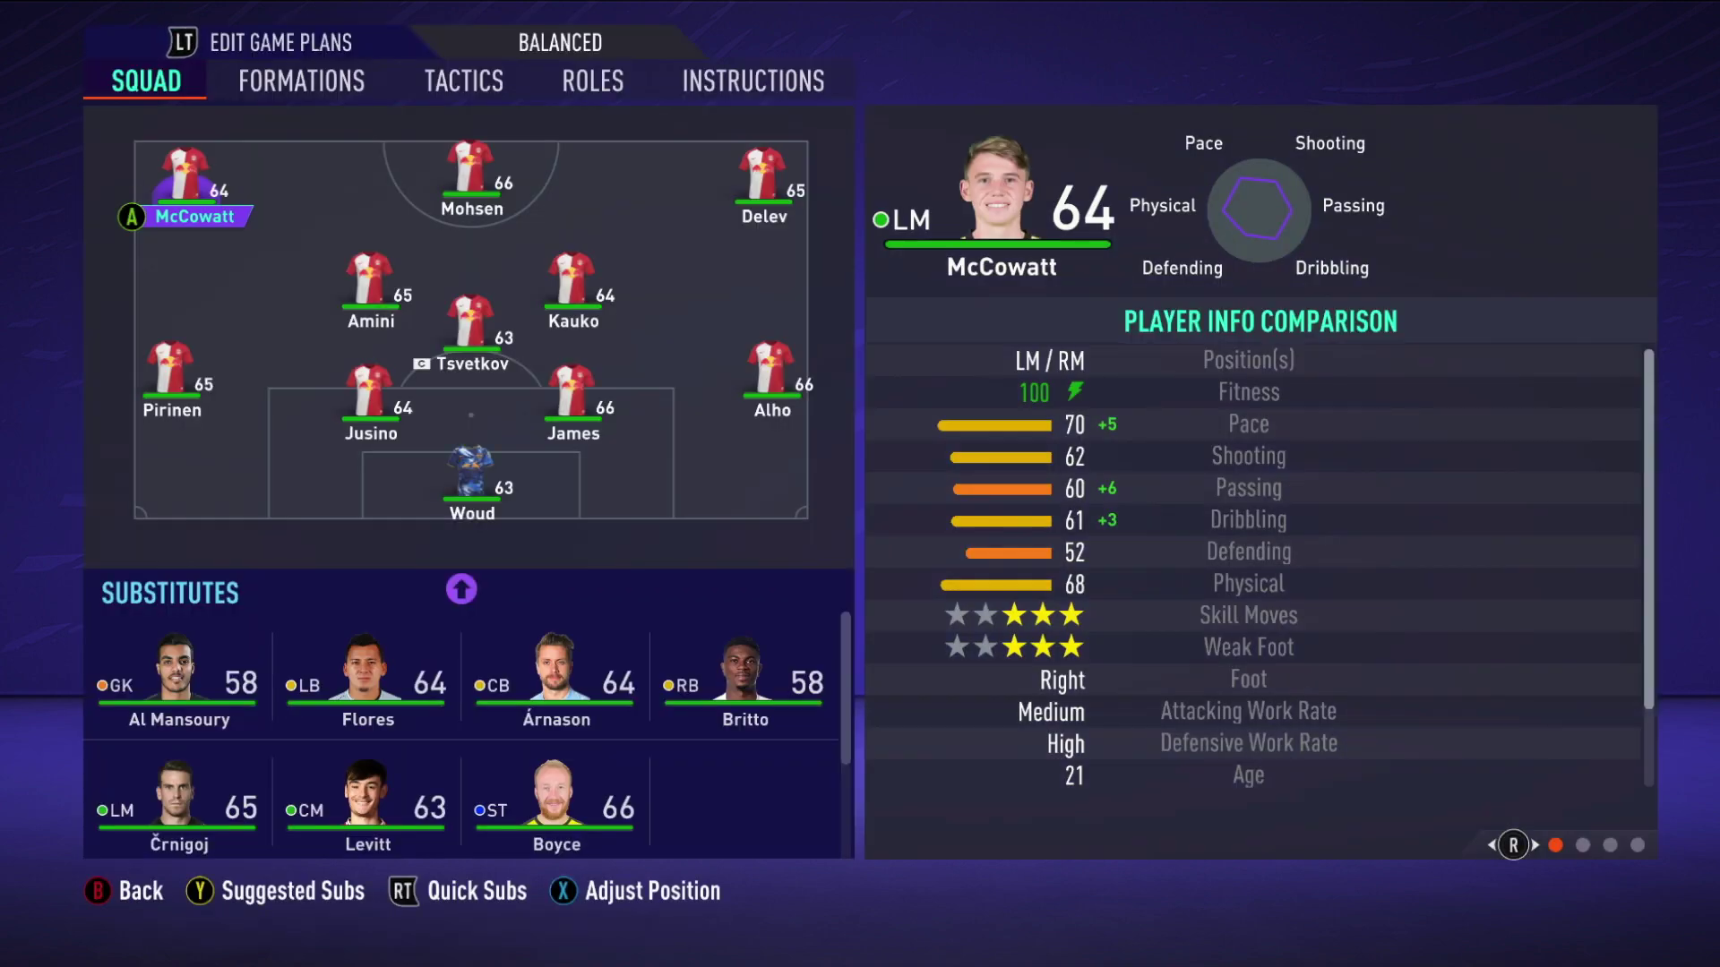
- Go through the starting players in the Red Bull Rangers squad, from the forwards to the defenders
{"action": "key", "text": "Right"}
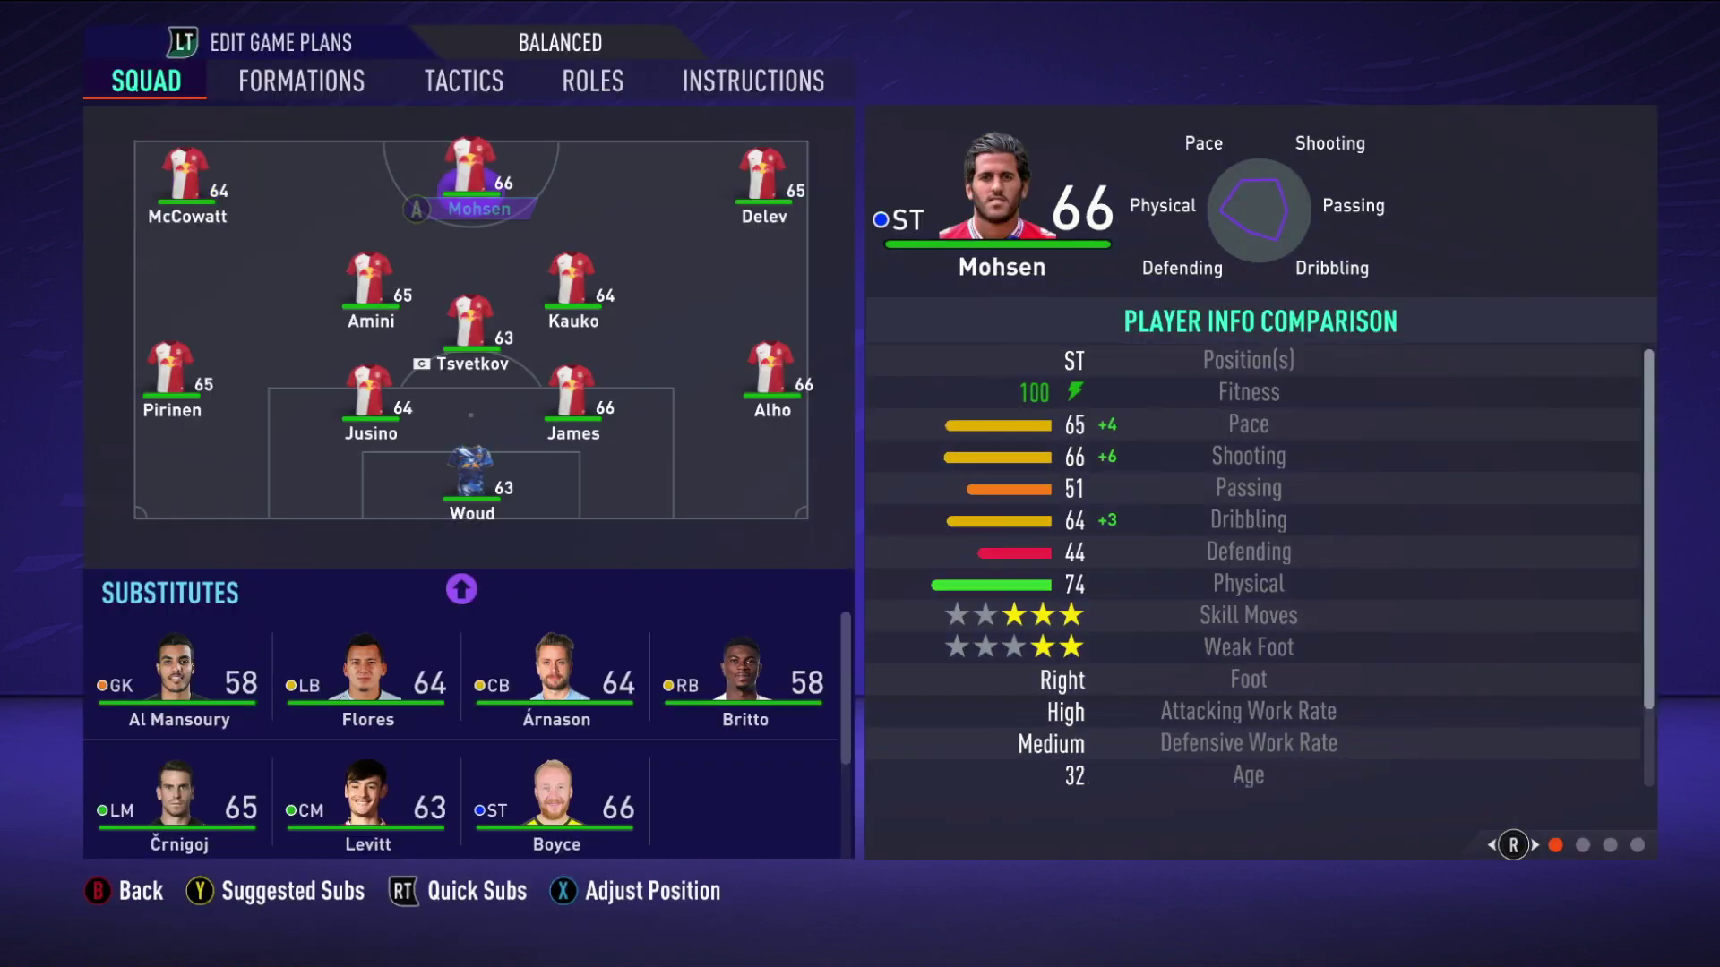
{"action": "key", "text": "Right"}
{"action": "key", "text": "Down"}
{"action": "key", "text": "Left"}
{"action": "key", "text": "Left"}
{"action": "key", "text": "Left"}
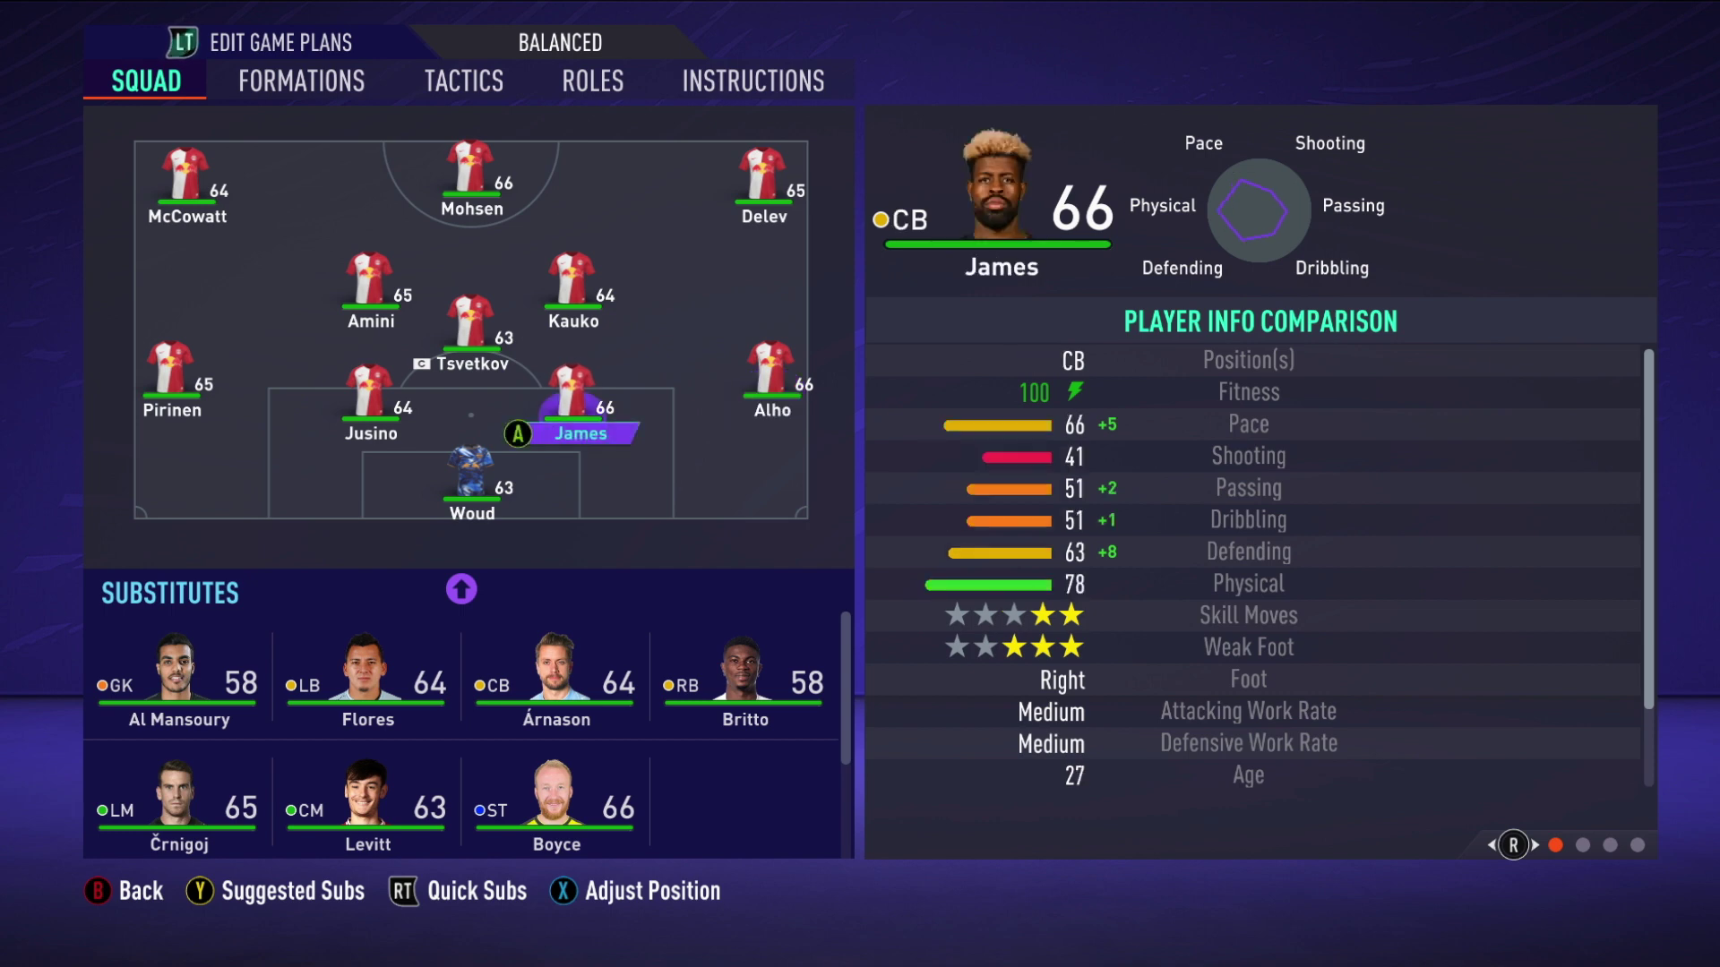
{"action": "key", "text": "Down"}
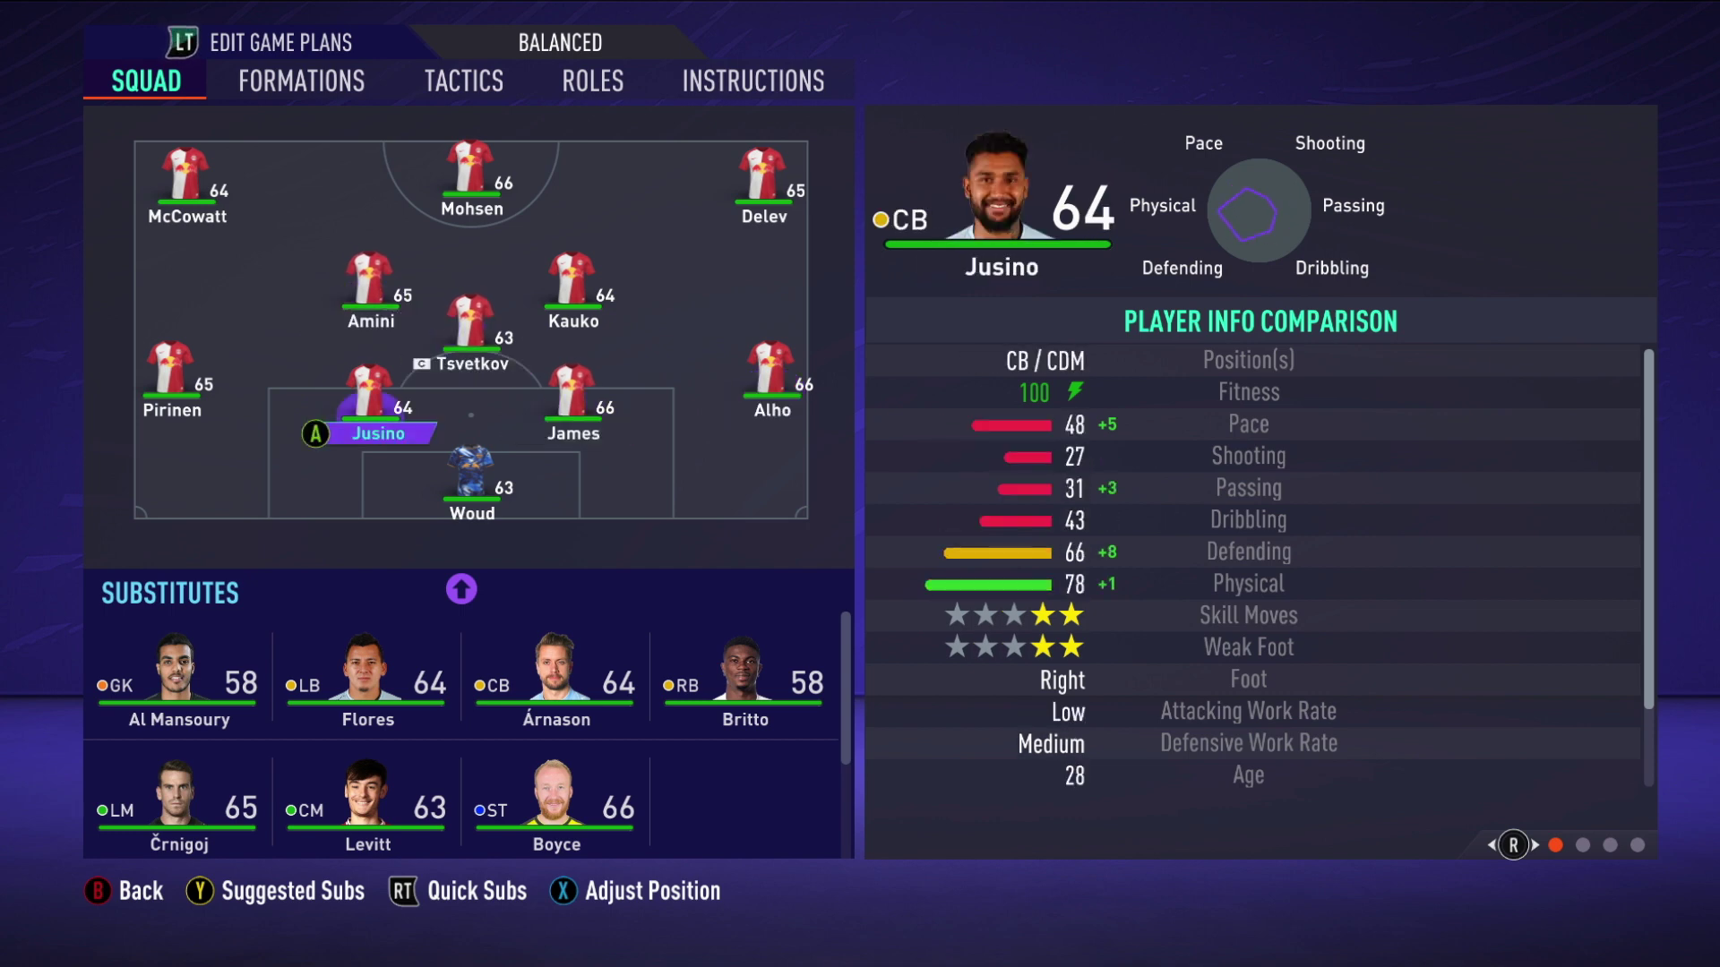
{"action": "key", "text": "Left"}
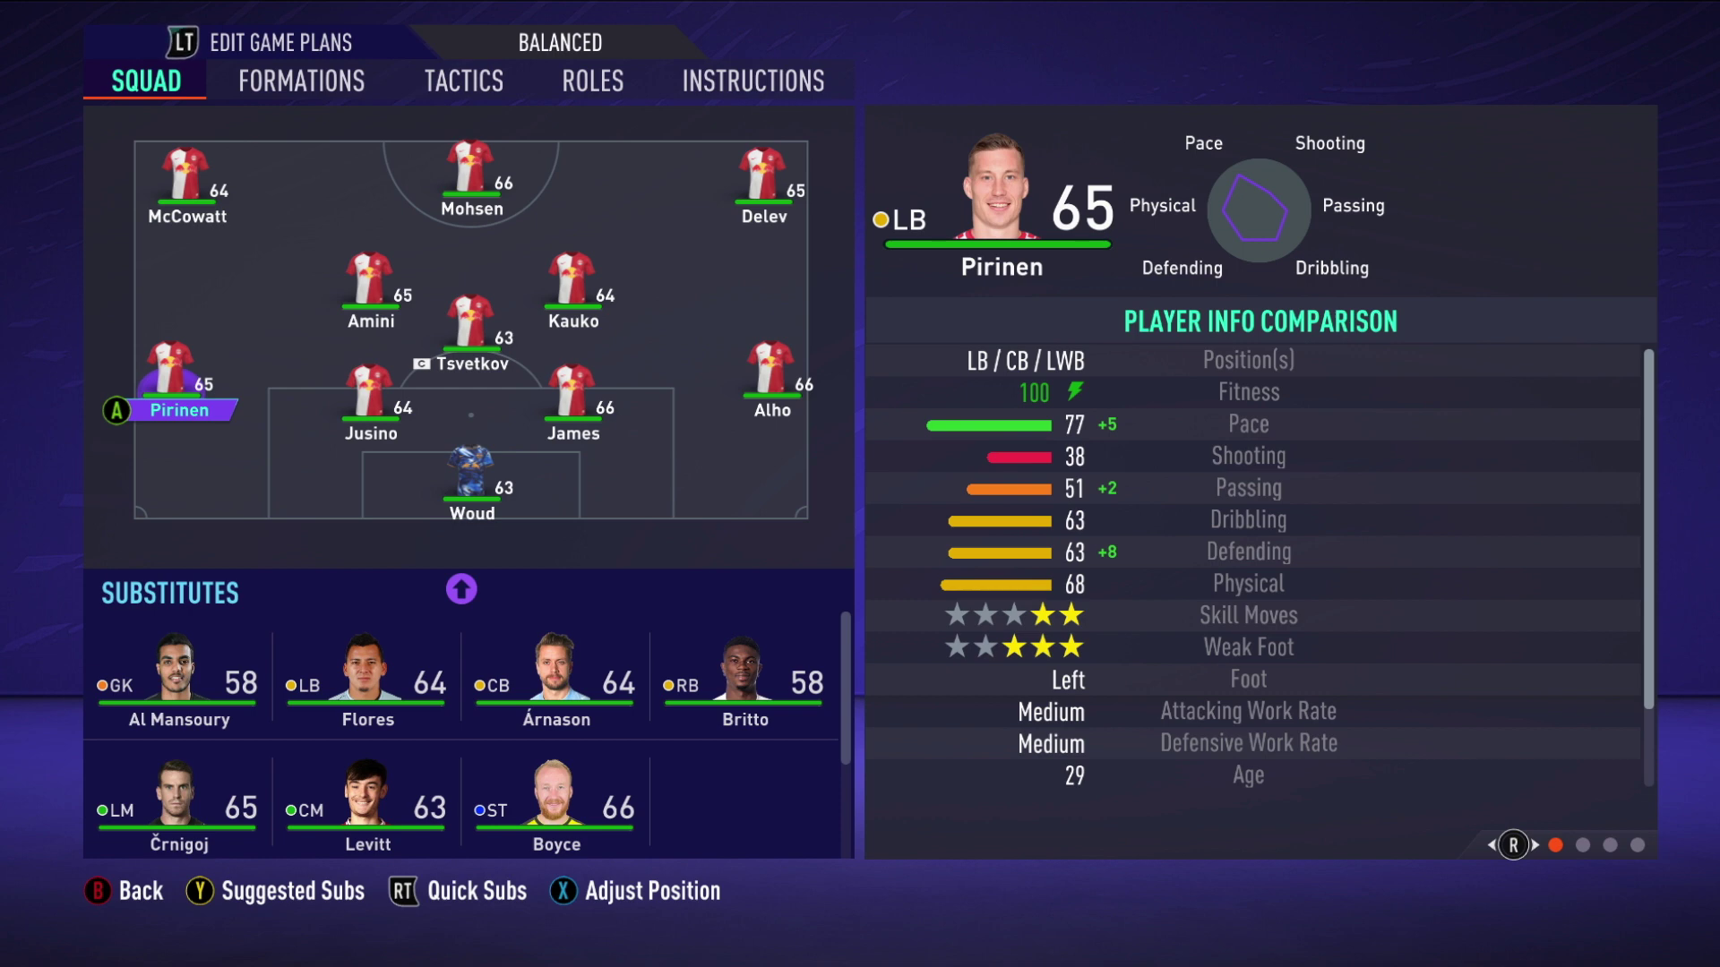
- Look over the Red Bull Rangers substitutes and the line-up again, and return to the team selection
{"action": "key", "text": "Down"}
{"action": "key", "text": "Down"}
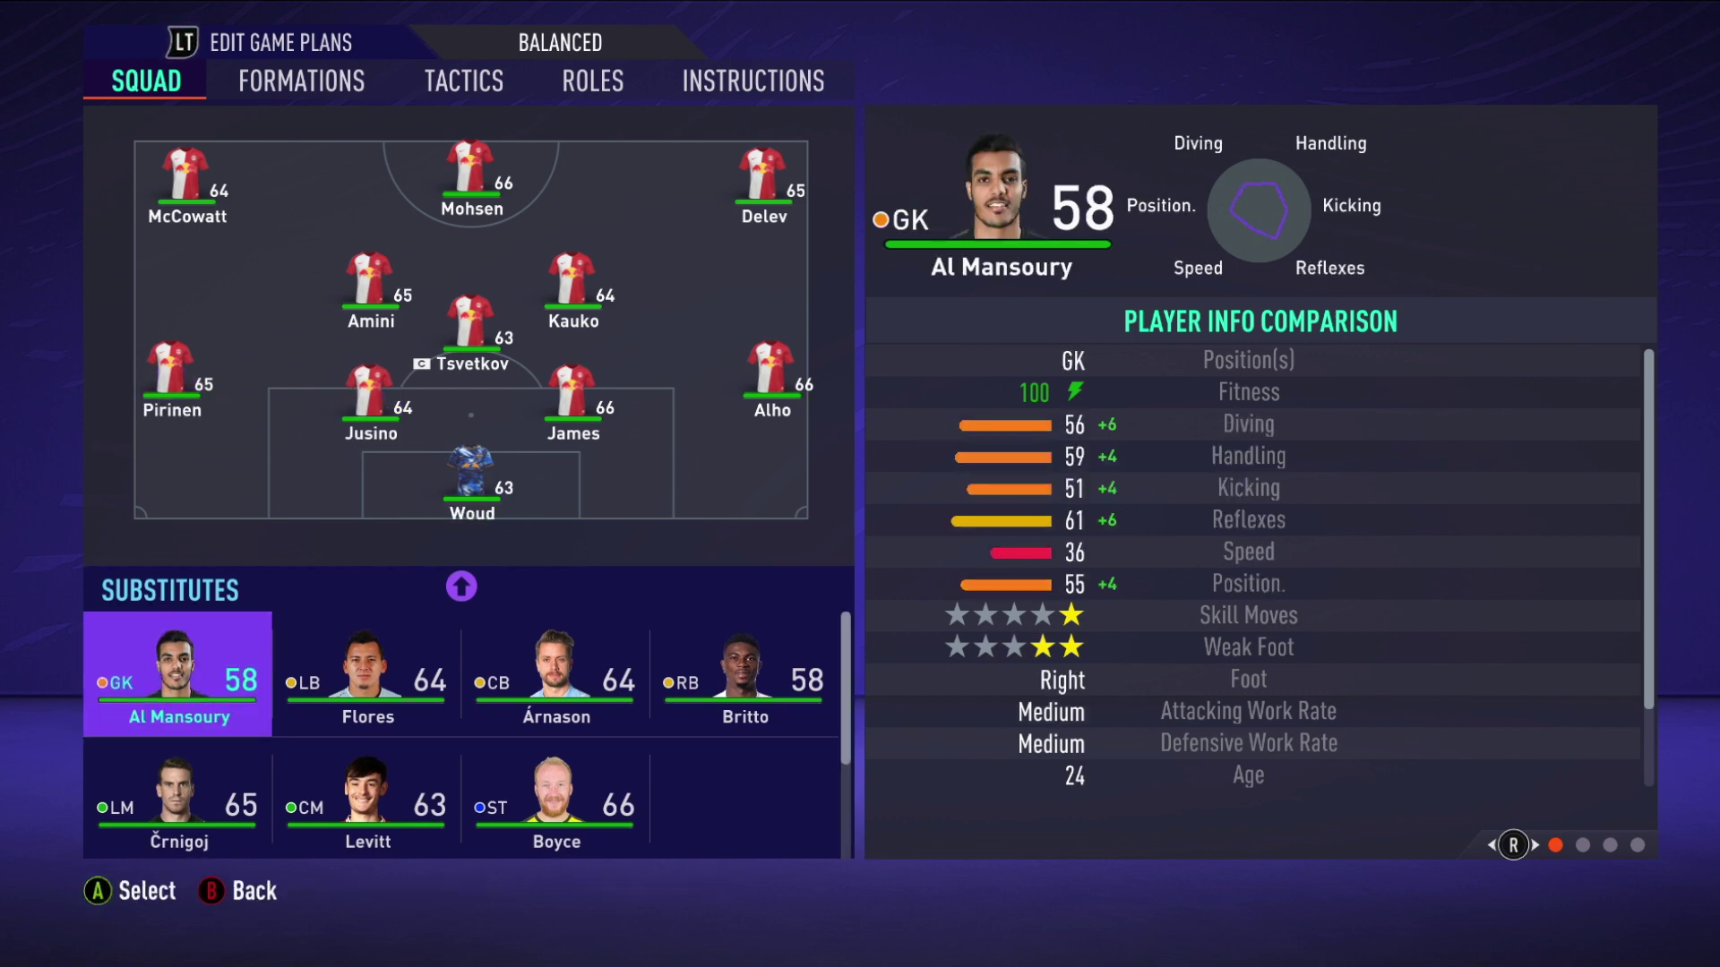
{"action": "key", "text": "Down"}
{"action": "key", "text": "Down"}
{"action": "key", "text": "Up"}
{"action": "key", "text": "Up"}
{"action": "key", "text": "Up"}
{"action": "key", "text": "Up"}
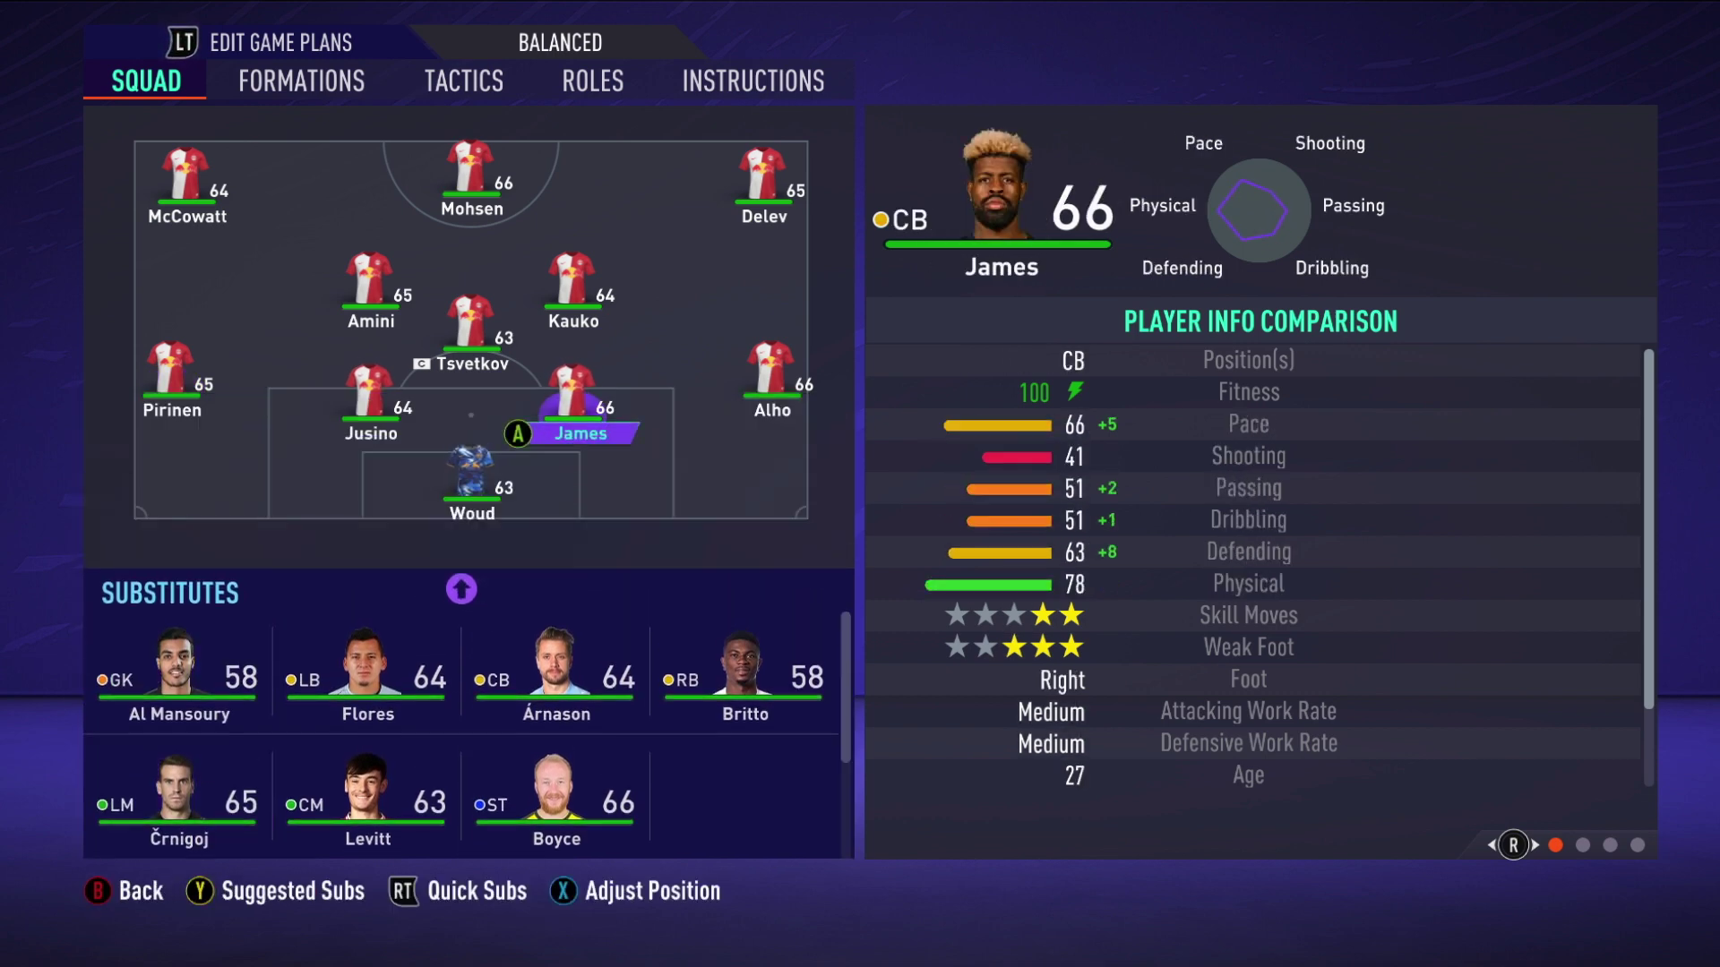
{"action": "key", "text": "Up"}
{"action": "key", "text": "Up"}
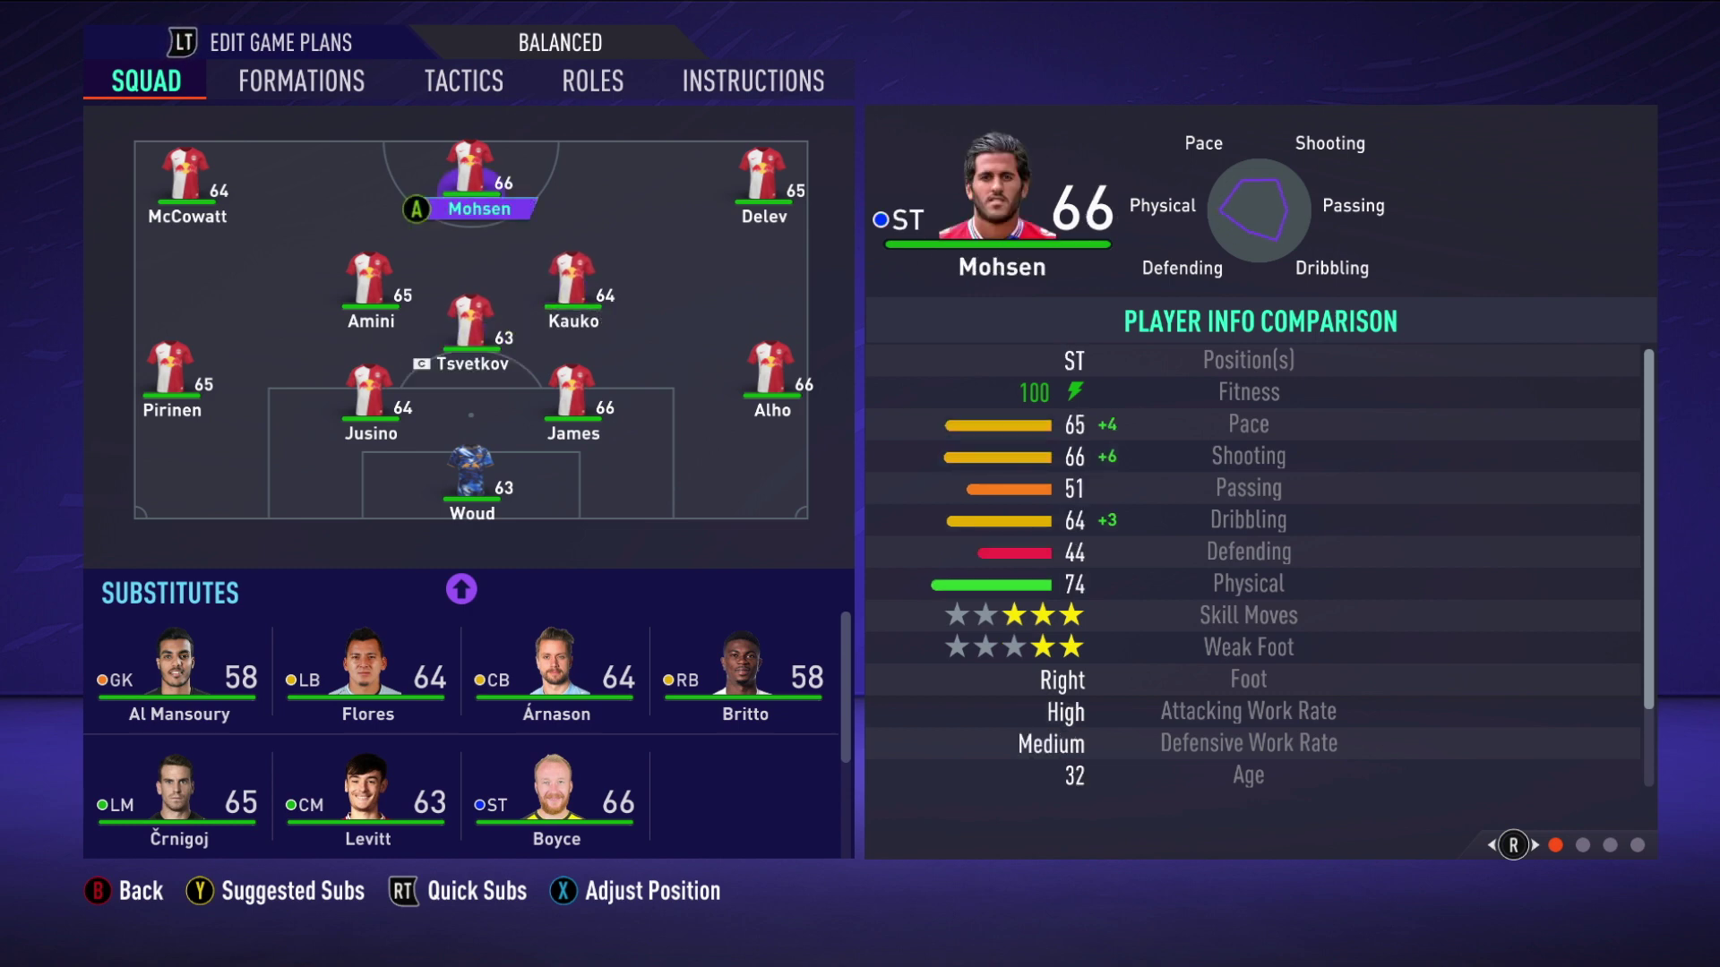
{"action": "key", "text": "Escape"}
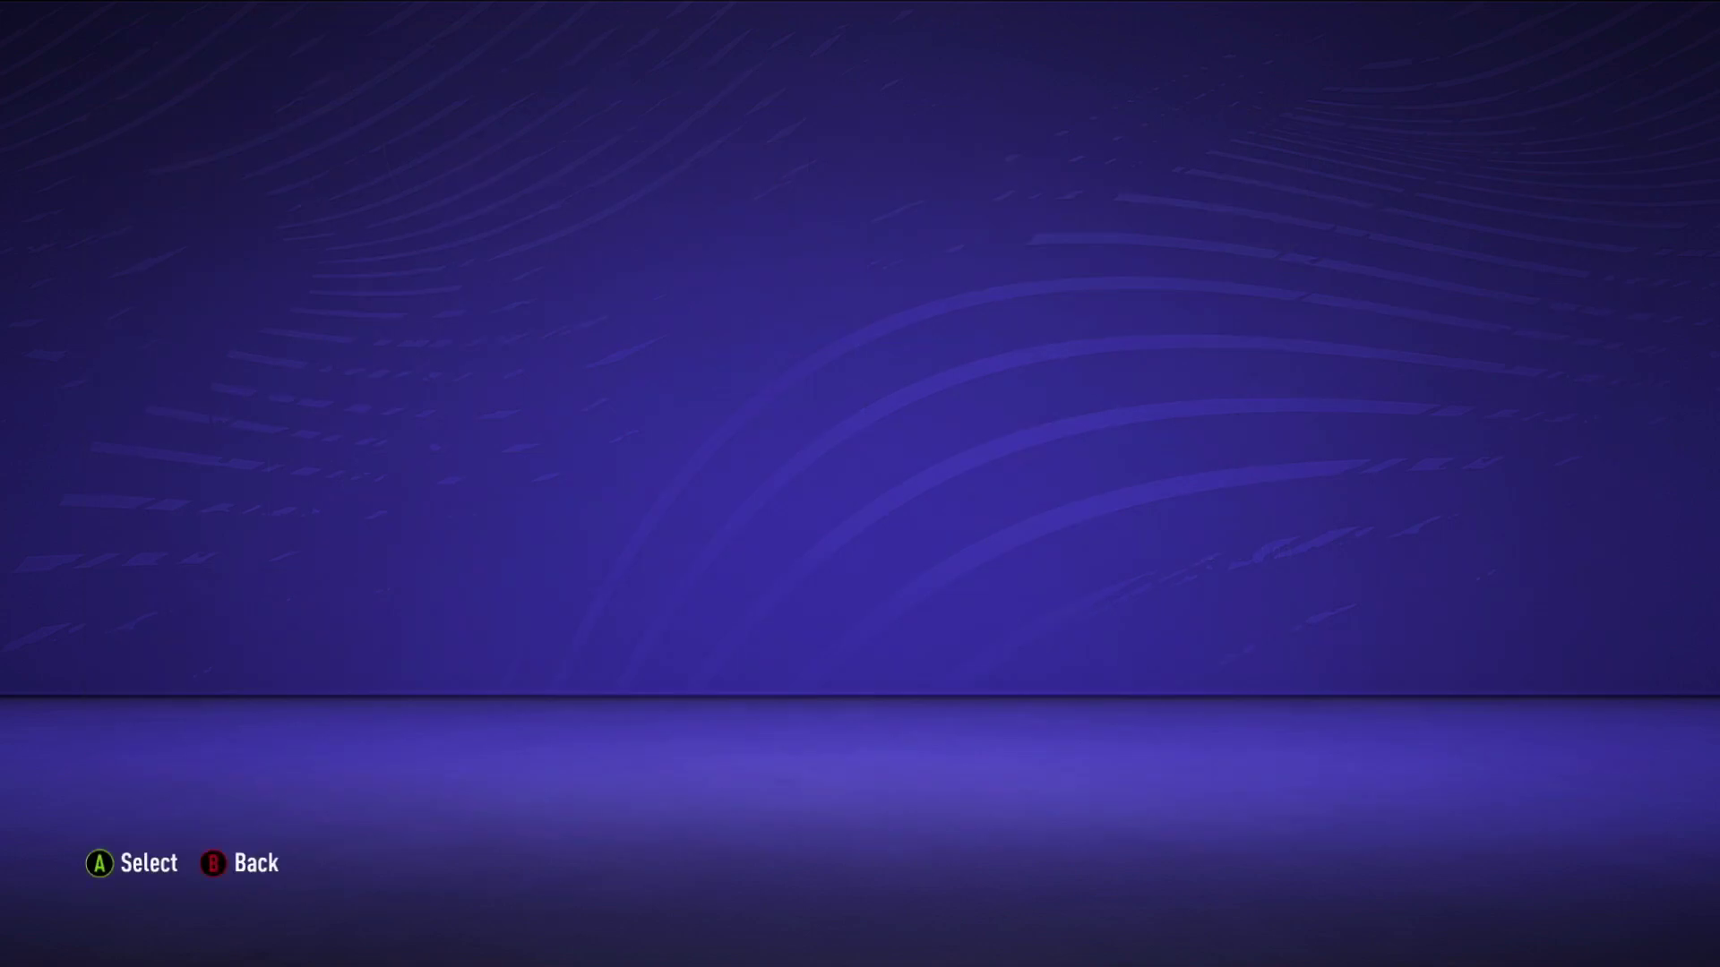
{"action": "key", "text": "Escape"}
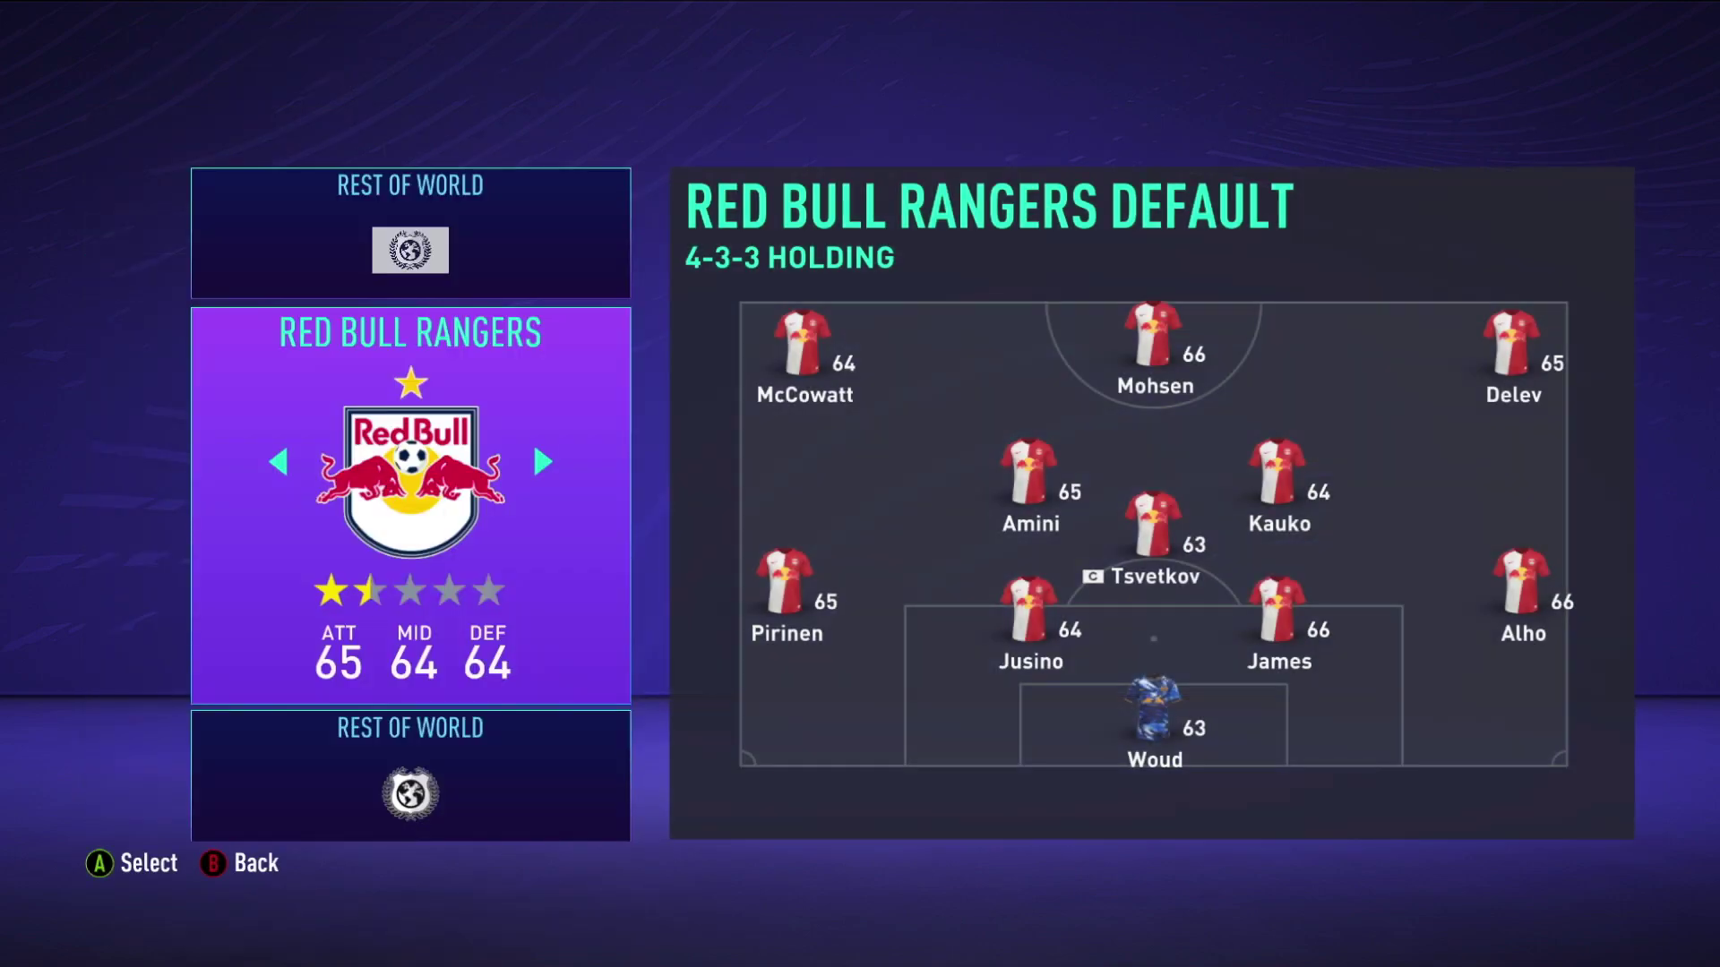